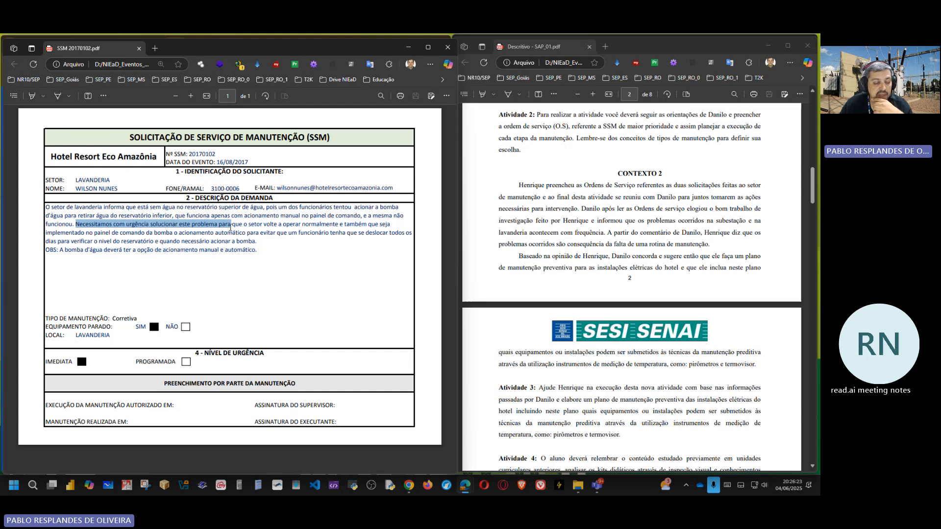
Step: Select the passage in the laundry SSM's demand description from "Necessitamos com urgência" through "quando necessário acionar a bomba."
{"action": "left_click_drag", "start_coordinate": [230, 227], "coordinate": [259, 227]}
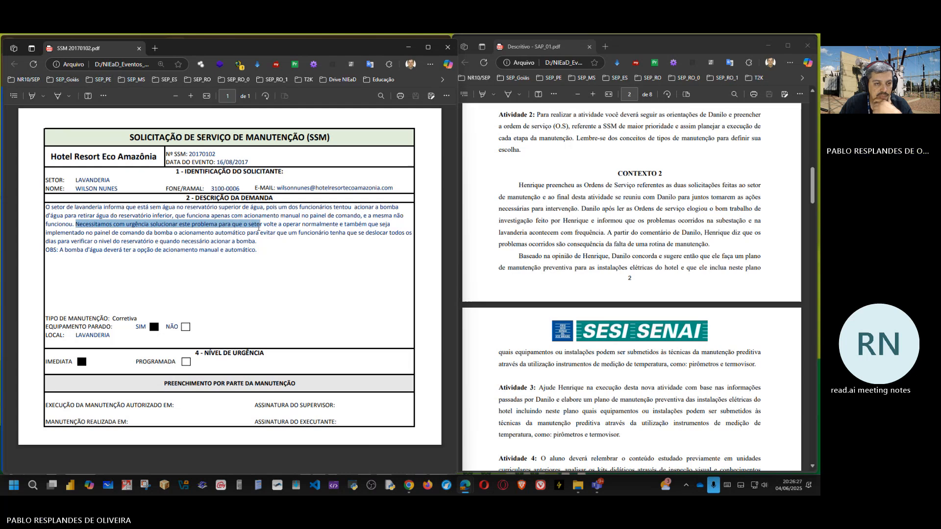
{"action": "left_click_drag", "start_coordinate": [259, 227], "coordinate": [347, 223]}
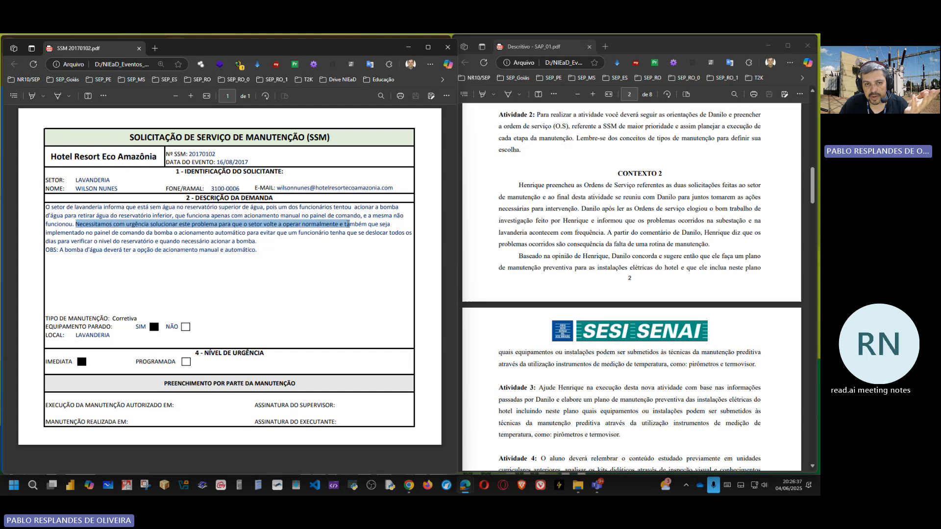
{"action": "left_click_drag", "start_coordinate": [347, 224], "coordinate": [242, 232]}
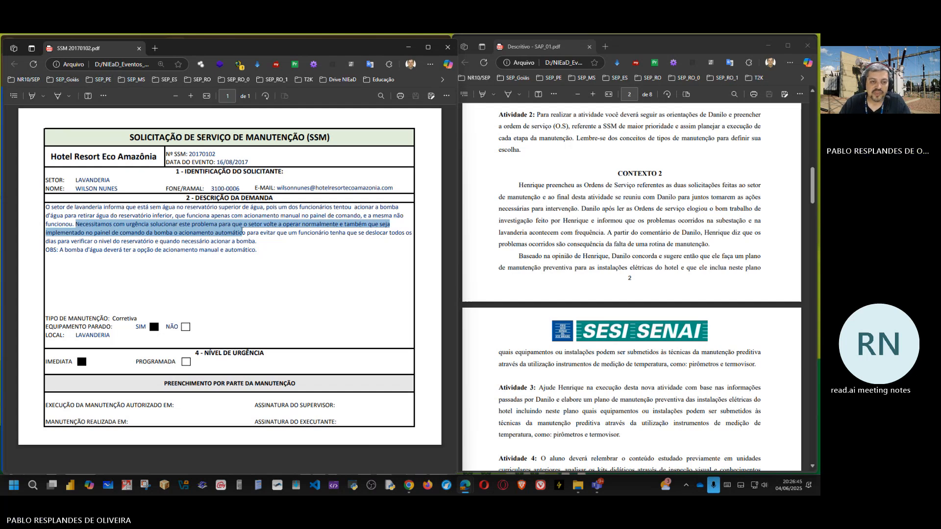
{"action": "left_click_drag", "start_coordinate": [242, 232], "coordinate": [245, 232]}
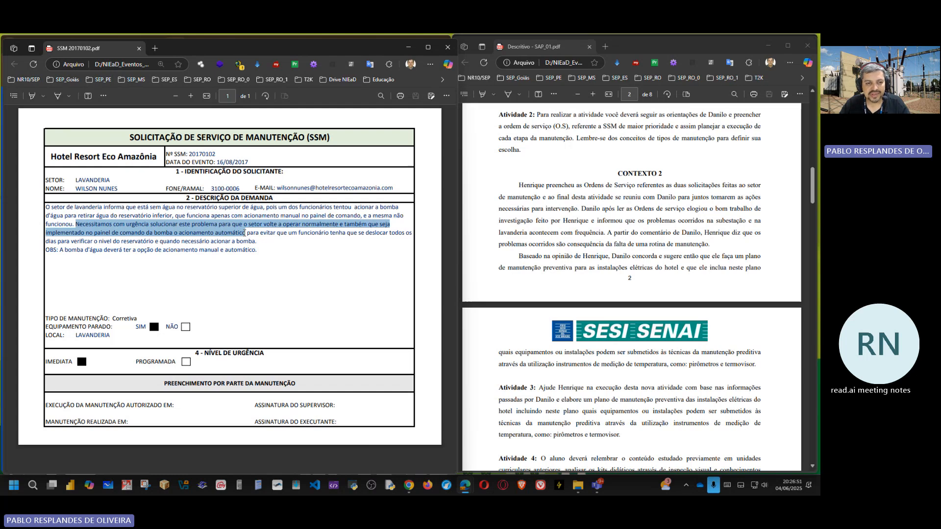
{"action": "mouse_move", "coordinate": [245, 232]}
{"action": "left_mouse_down"}
{"action": "mouse_move", "coordinate": [290, 233]}
{"action": "mouse_move", "coordinate": [247, 235]}
{"action": "left_mouse_up"}
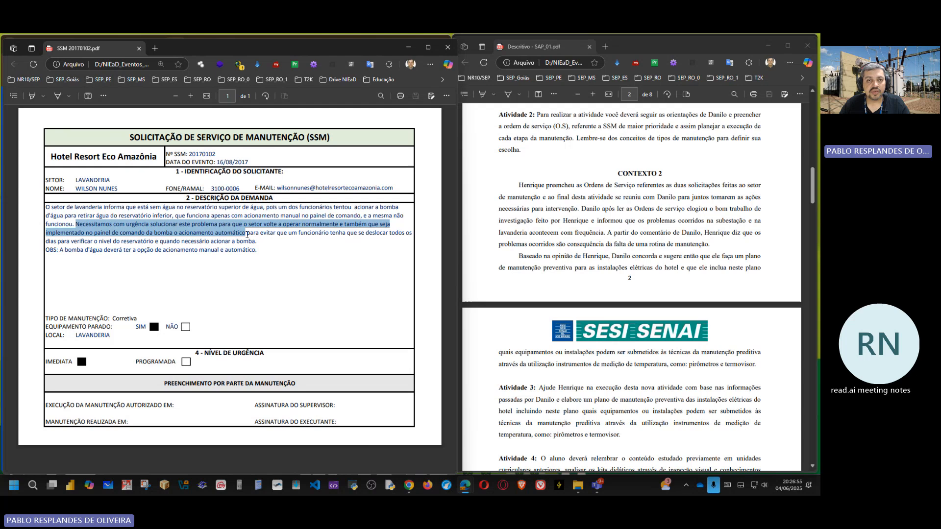
{"action": "mouse_move", "coordinate": [247, 235]}
{"action": "left_mouse_down"}
{"action": "mouse_move", "coordinate": [398, 238]}
{"action": "mouse_move", "coordinate": [154, 250]}
{"action": "mouse_move", "coordinate": [85, 240]}
{"action": "mouse_move", "coordinate": [267, 244]}
{"action": "mouse_move", "coordinate": [259, 247]}
{"action": "left_mouse_up"}
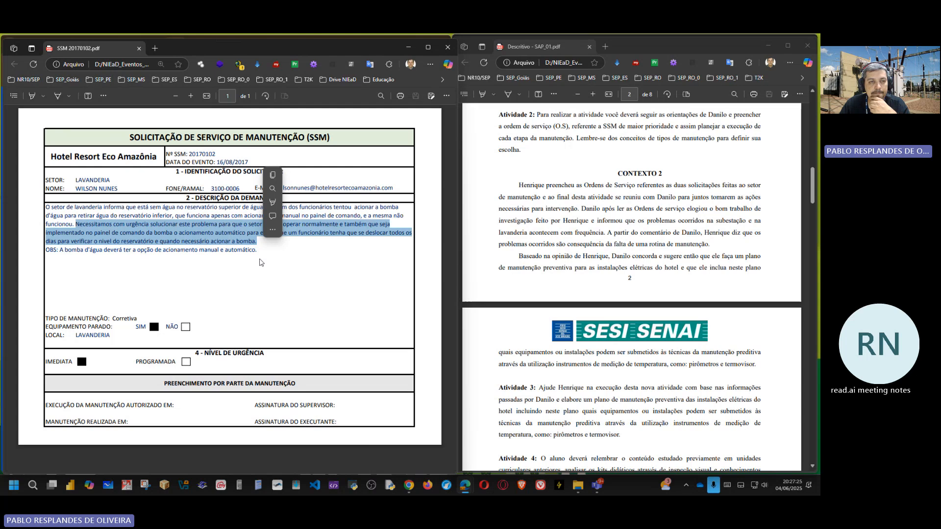
Step: Switch from the SSM PDF to Chrome and bring up the open Google Images search for "boia de nível"
{"action": "left_click", "coordinate": [407, 49]}
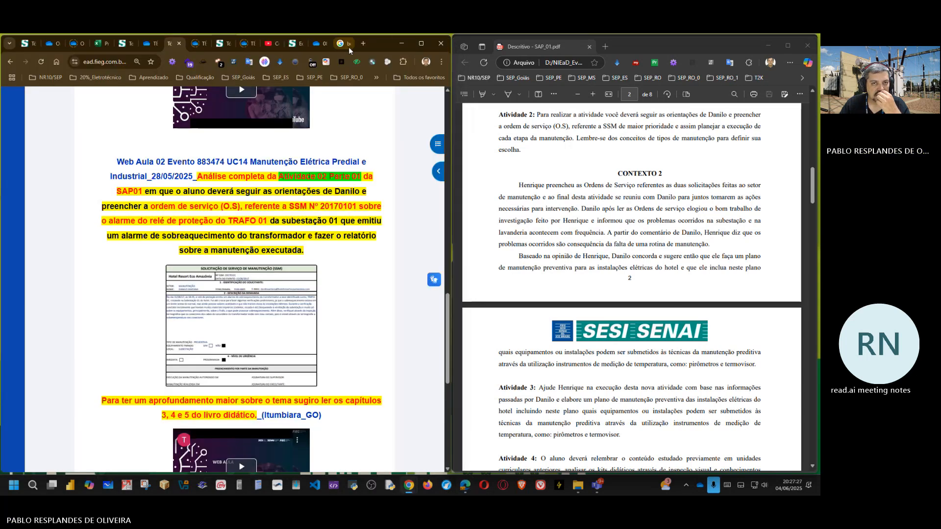
{"action": "left_click", "coordinate": [344, 45]}
{"action": "scroll", "coordinate": [137, 129], "scroll_direction": "up", "scroll_amount": 1}
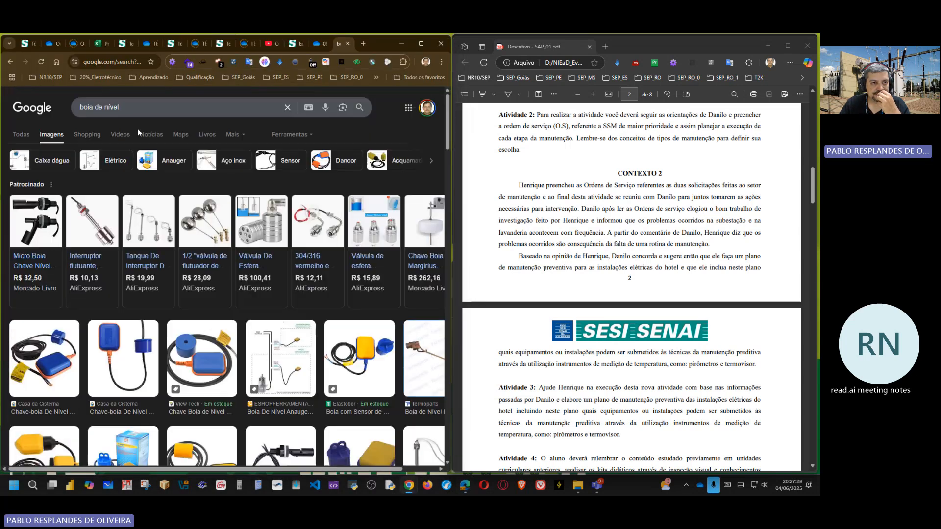
Step: Search Google Images for "medidor de ruido para motorbomba" and accept the suggested spelling "motor bomba"
{"action": "left_click_drag", "start_coordinate": [123, 107], "coordinate": [71, 106]}
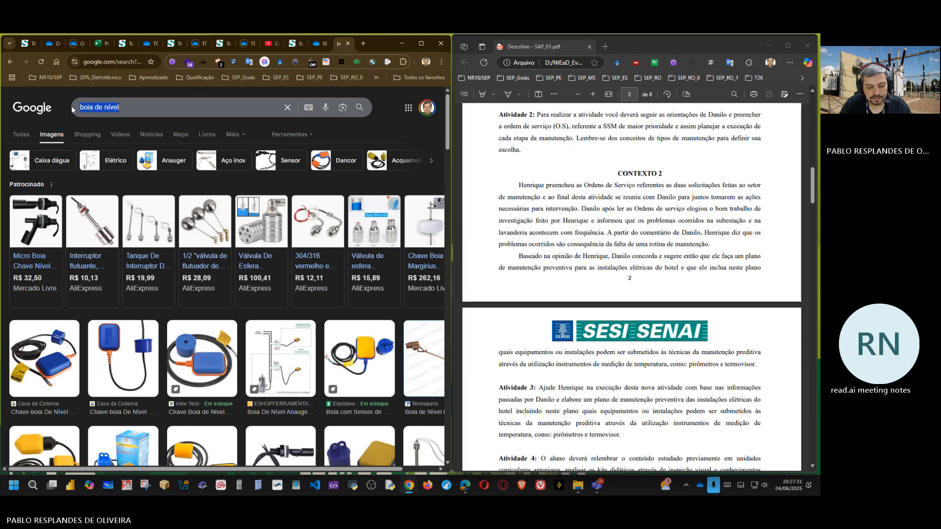
{"action": "type", "text": "medidor de r"}
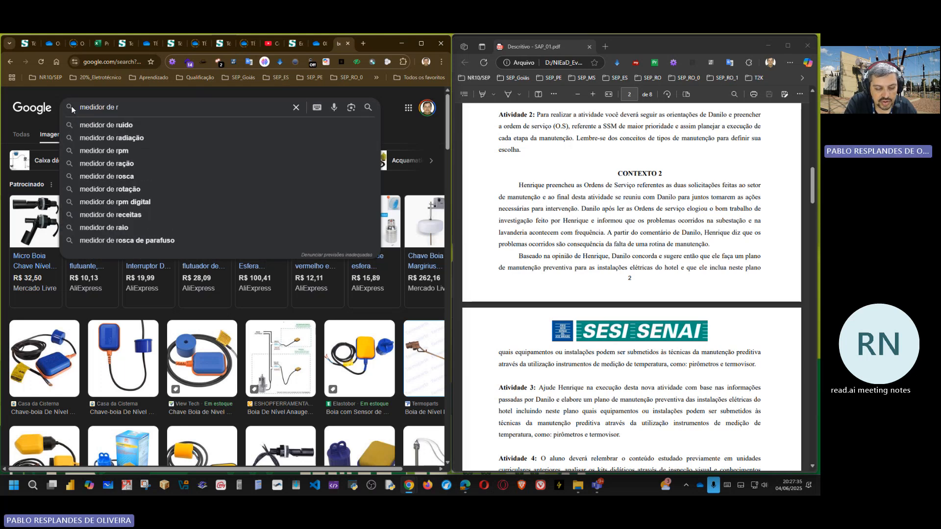
{"action": "type", "text": "u"}
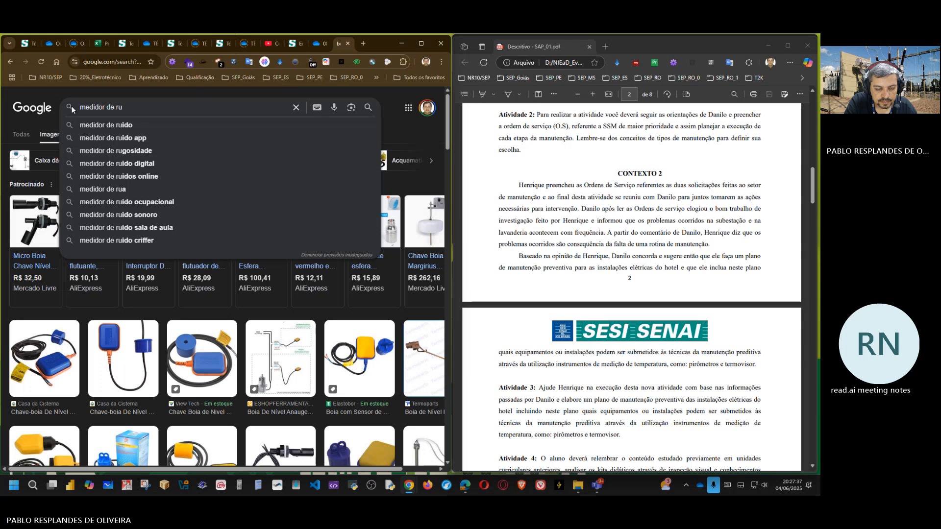
{"action": "type", "text": "ido "}
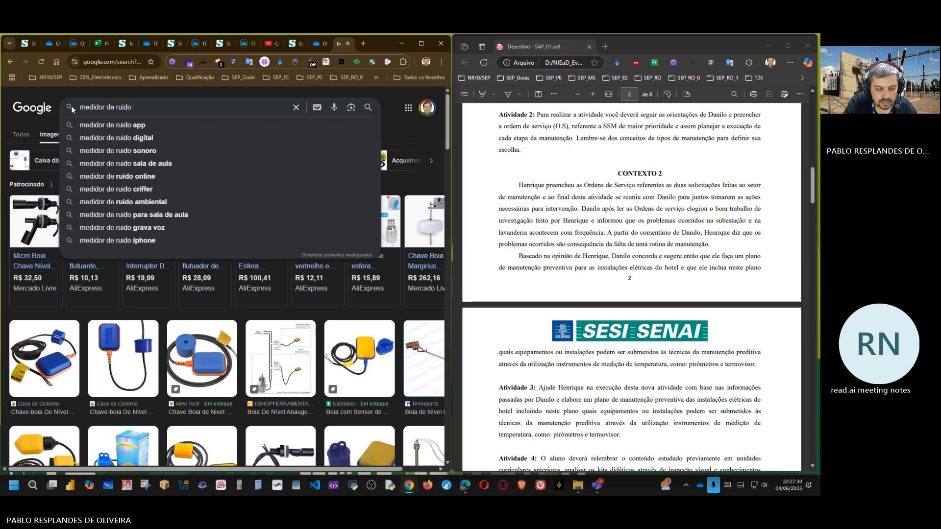
{"action": "type", "text": "para "}
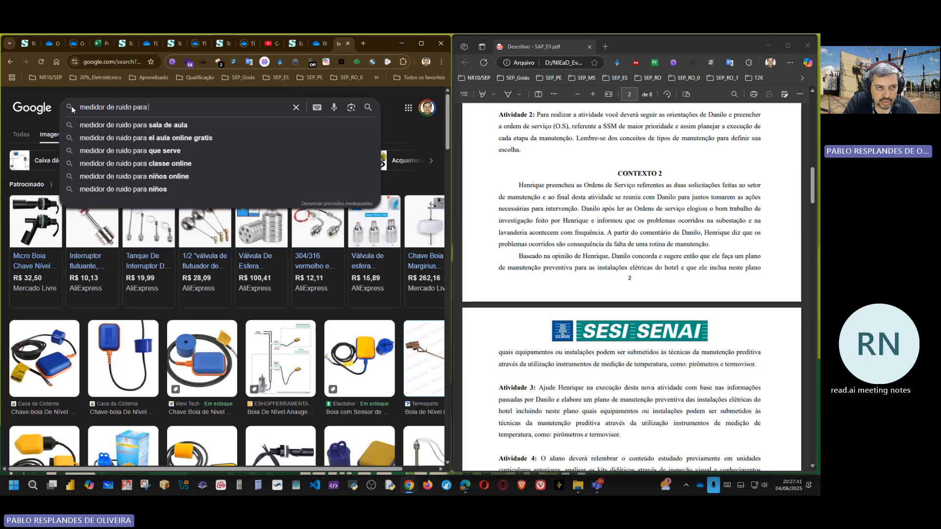
{"action": "type", "text": "motor"}
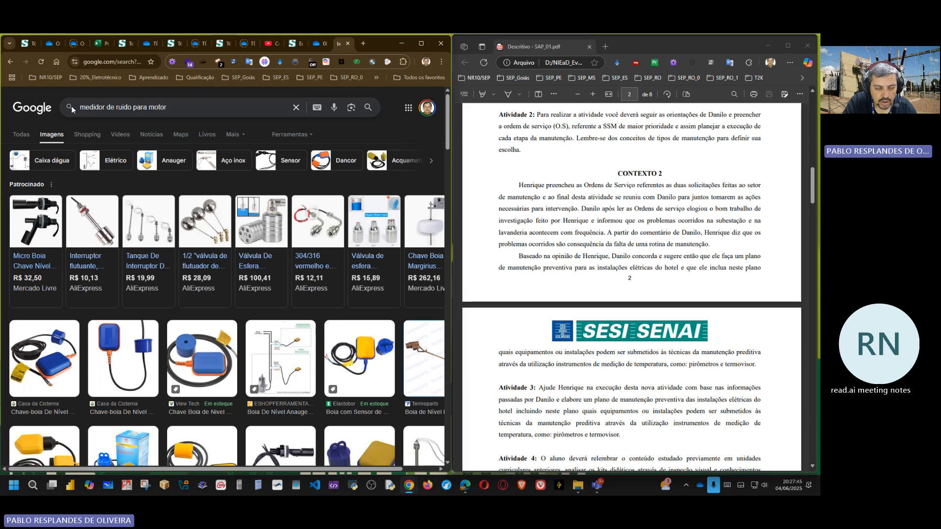
{"action": "type", "text": "bom"}
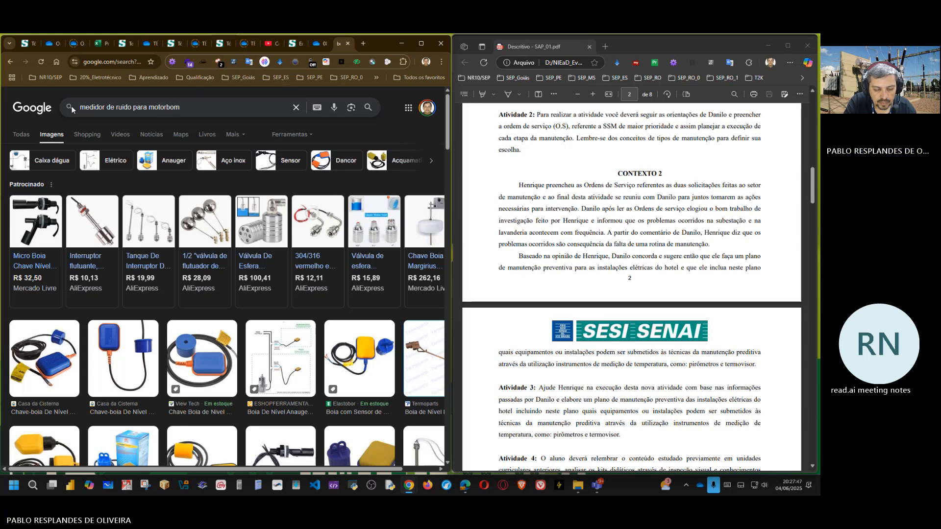
{"action": "type", "text": "ba"}
{"action": "key", "text": "Return"}
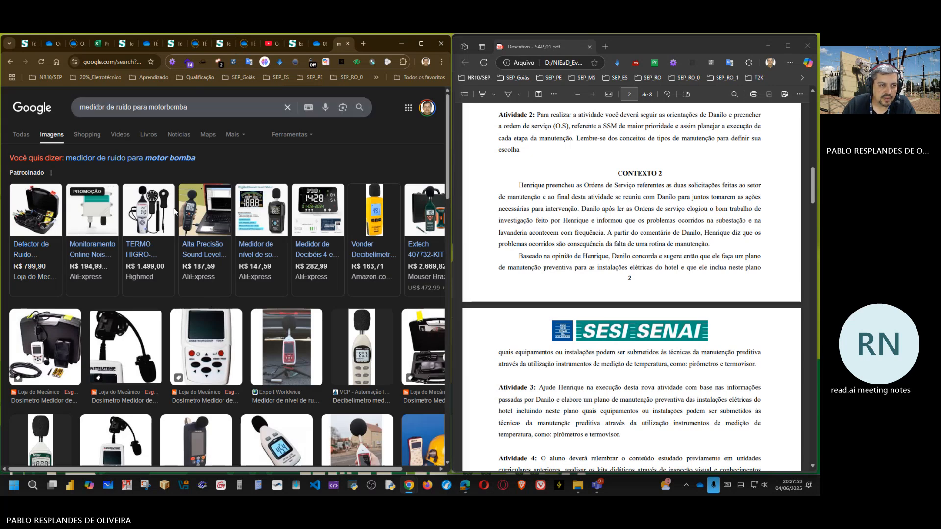
{"action": "left_click", "coordinate": [169, 158]}
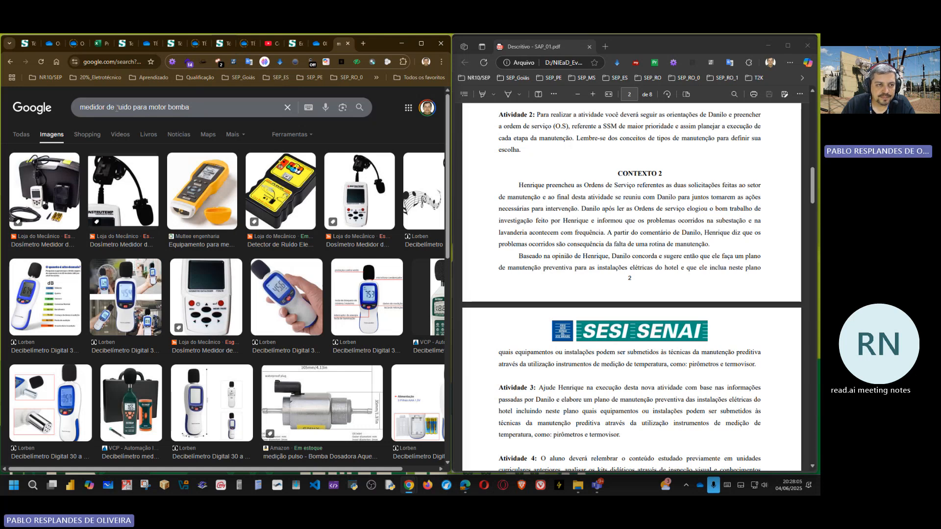
Step: Replace "ruido" with "vibração" in the image search and search for "medidor de vibração para motor bomba"
{"action": "double_click", "coordinate": [126, 108]}
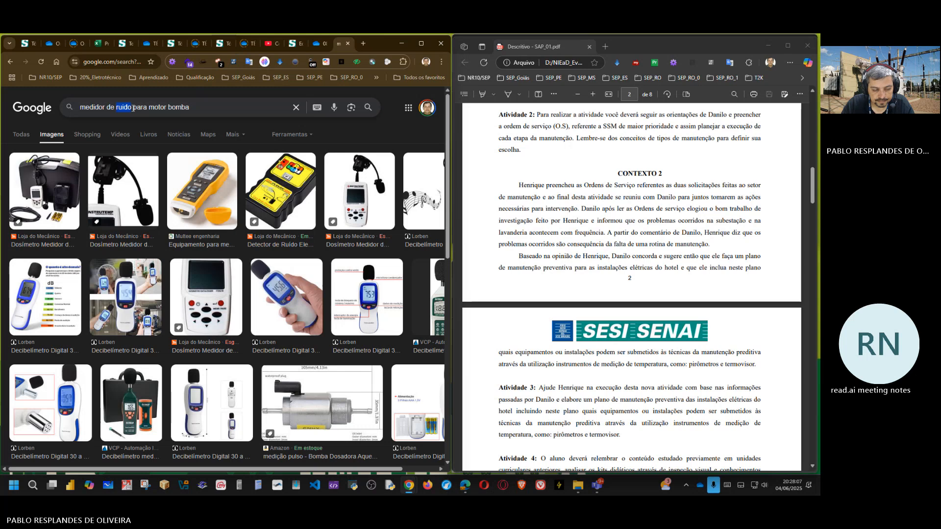
{"action": "type", "text": "vibra"}
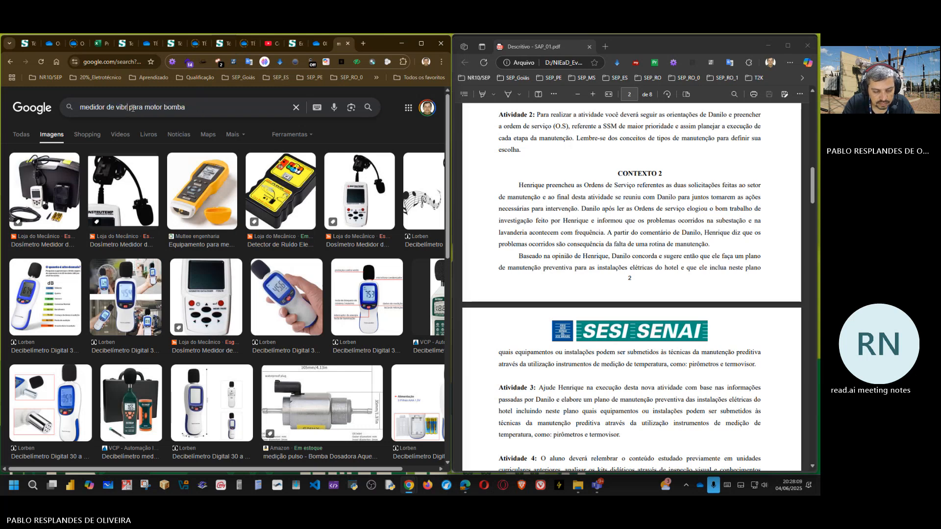
{"action": "type", "text": "ção"}
{"action": "key", "text": "Return"}
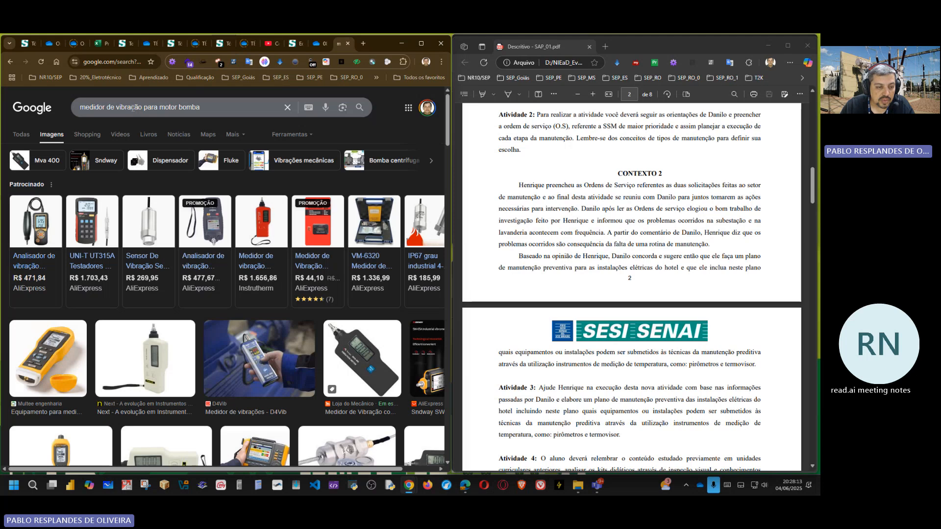
Step: Open the AliExpress HT-1201 vibration analyser from the sponsored results, view its measurement range image and dismiss the Google sign-in prompt
{"action": "mouse_move", "coordinate": [156, 229]}
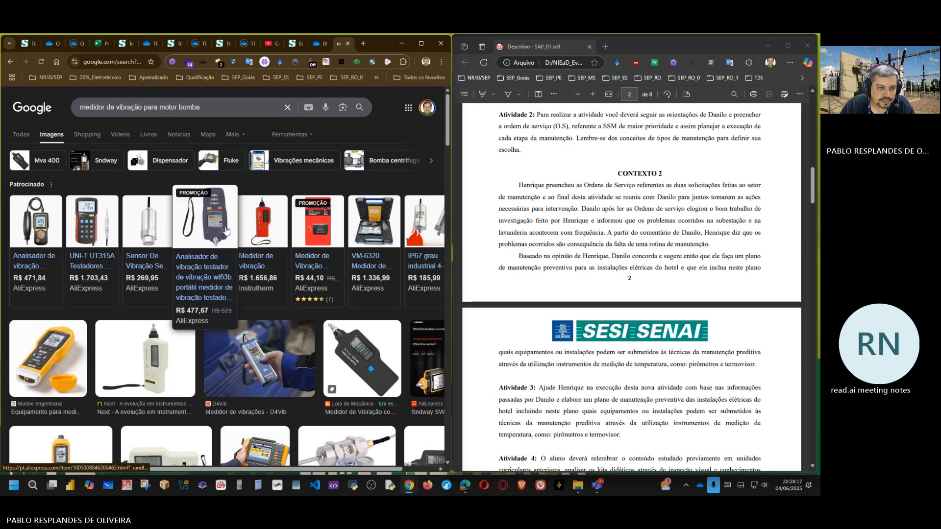
{"action": "mouse_move", "coordinate": [245, 226]}
{"action": "mouse_move", "coordinate": [212, 225]}
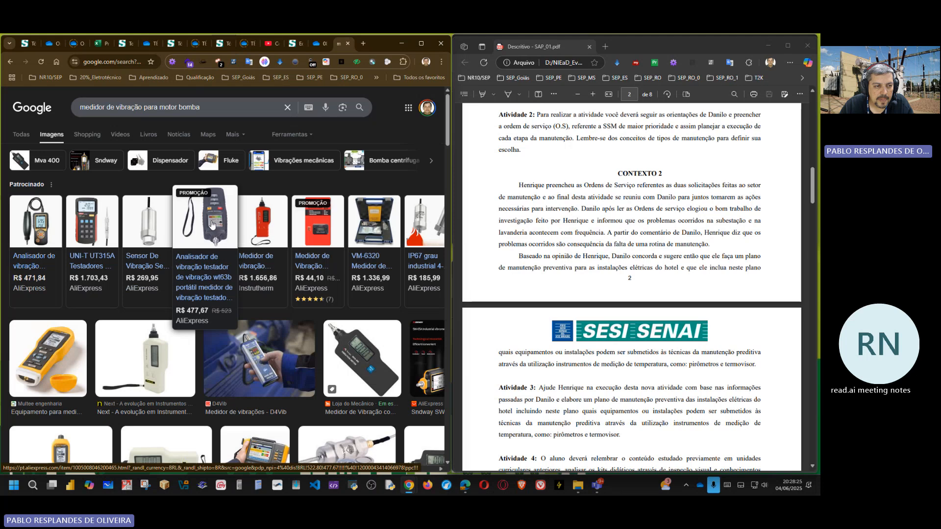
{"action": "left_click", "coordinate": [35, 240]}
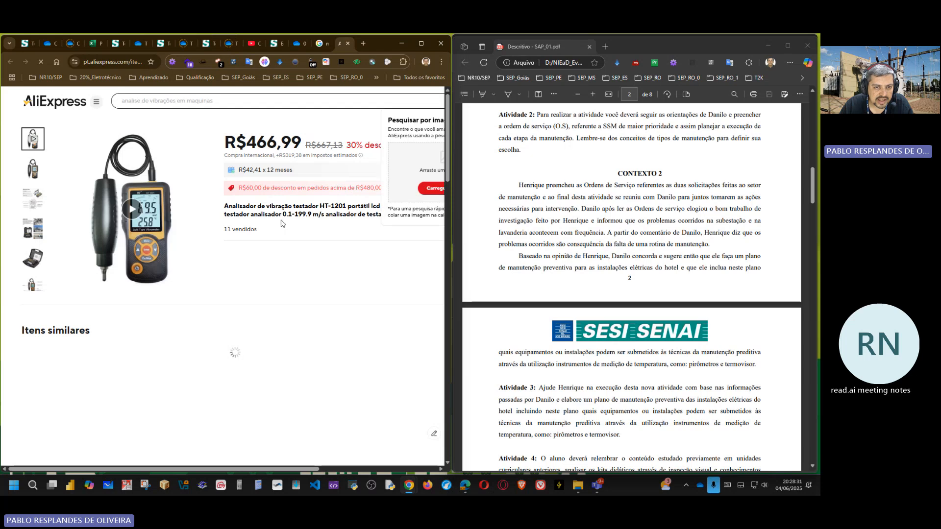
{"action": "mouse_move", "coordinate": [33, 203]}
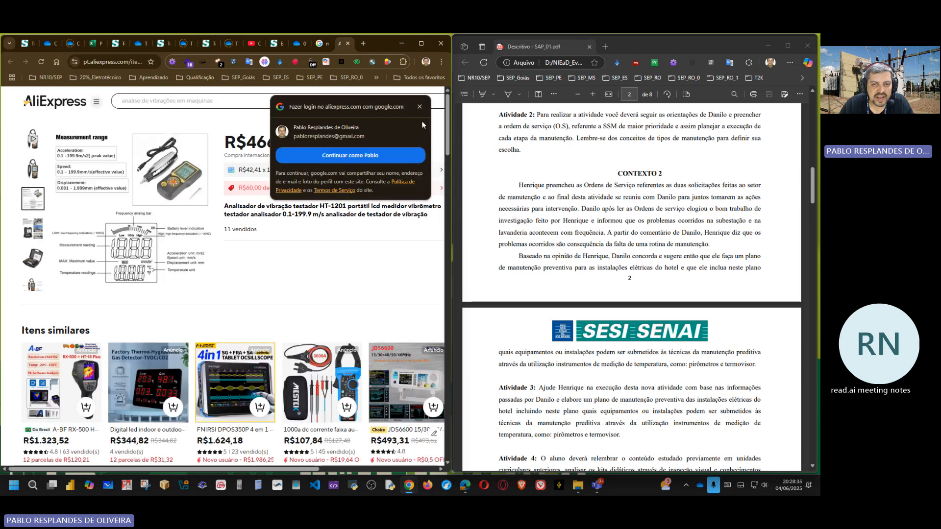
{"action": "left_click", "coordinate": [419, 108]}
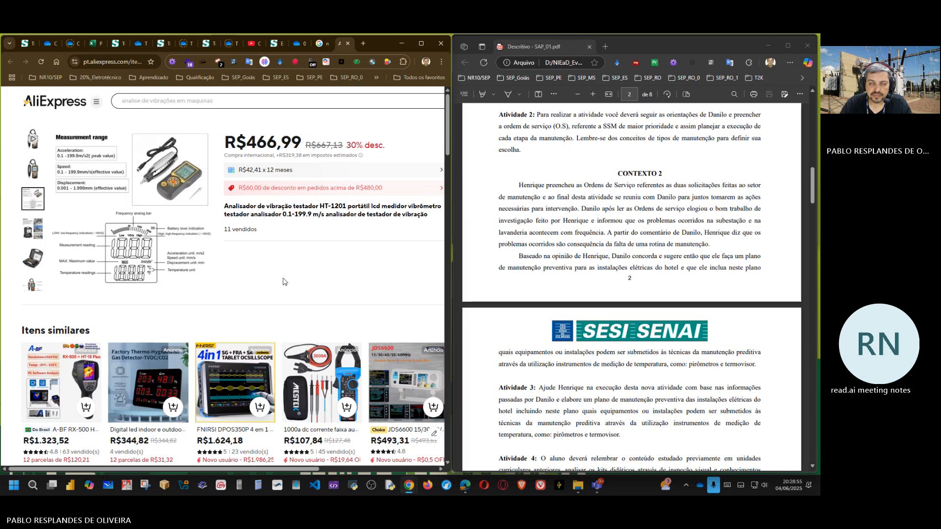
Step: Search Google in a new tab for "medidor de ruido automatico da Traction" and show the image results
{"action": "left_click", "coordinate": [363, 43]}
{"action": "left_click", "coordinate": [223, 205]}
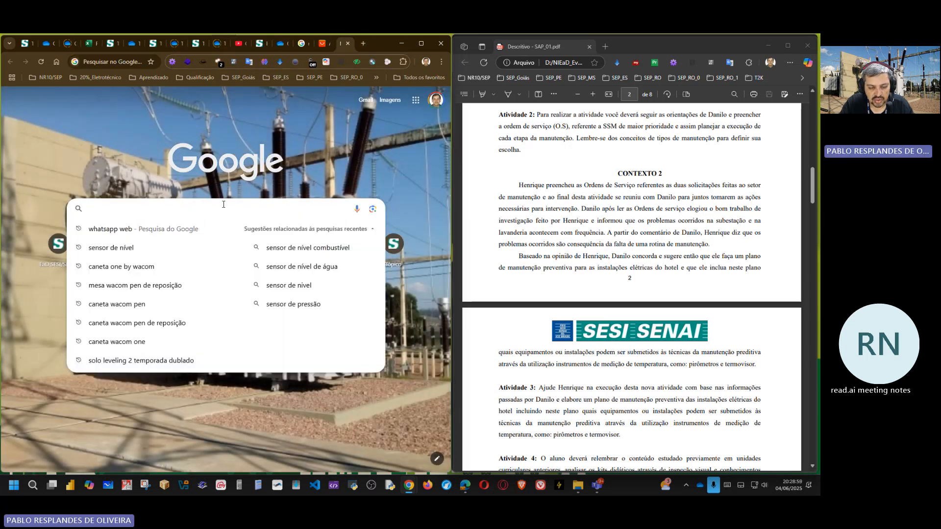
{"action": "type", "text": "medidor"}
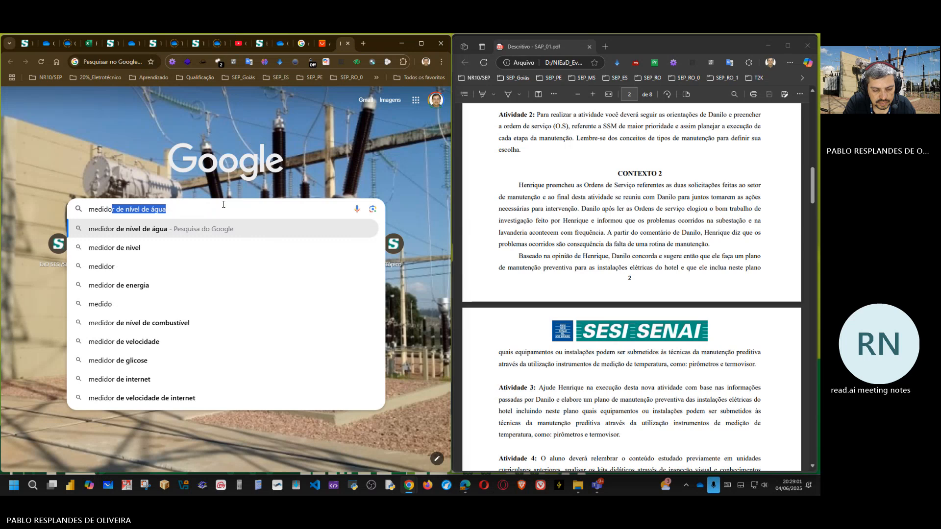
{"action": "type", "text": " de r"}
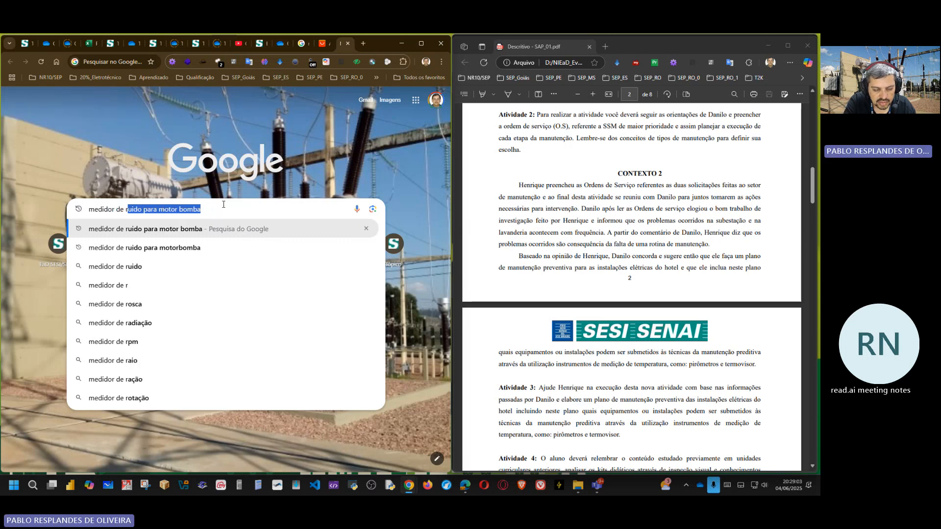
{"action": "type", "text": "uido "}
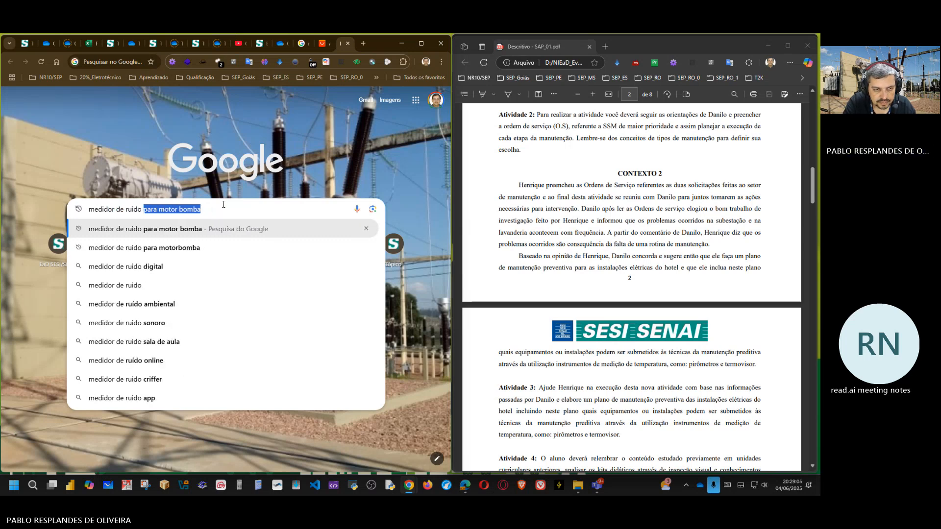
{"action": "type", "text": "au"}
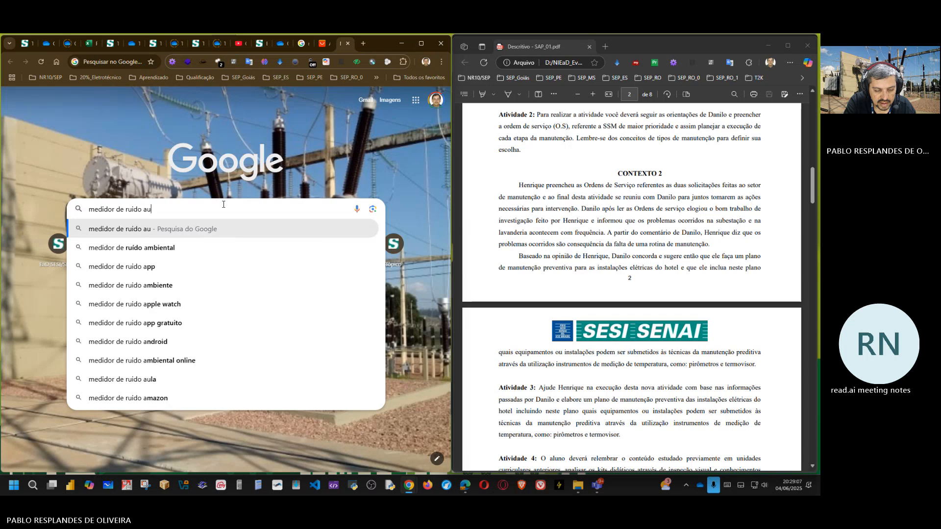
{"action": "type", "text": "tomatico da "}
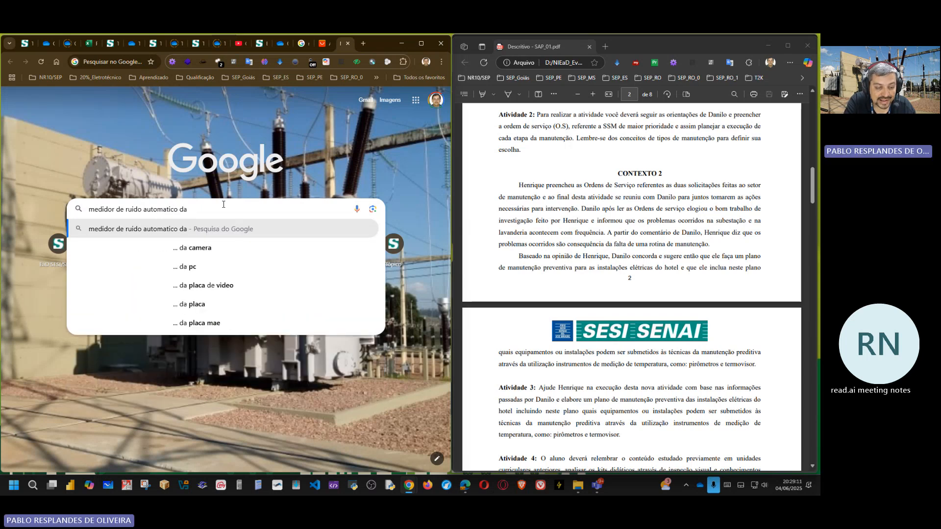
{"action": "type", "text": "Trac"}
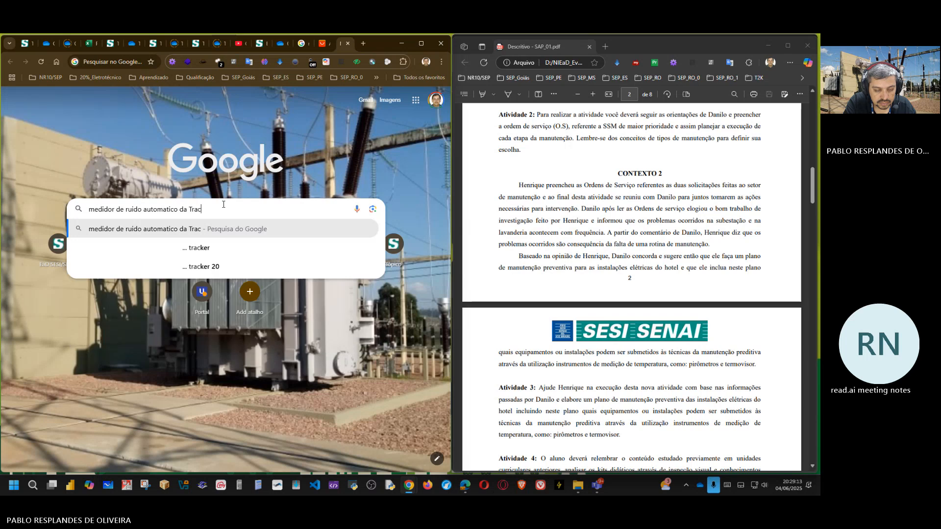
{"action": "type", "text": "tion"}
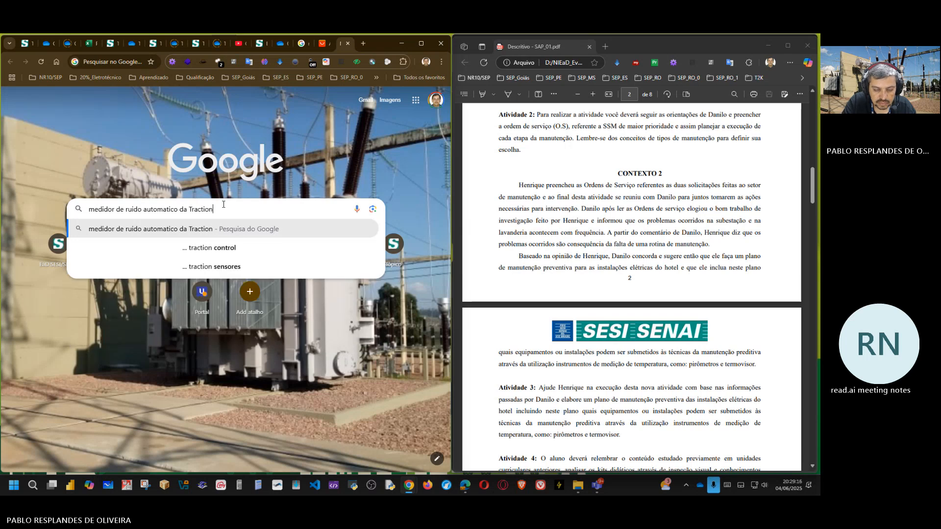
{"action": "key", "text": "Return"}
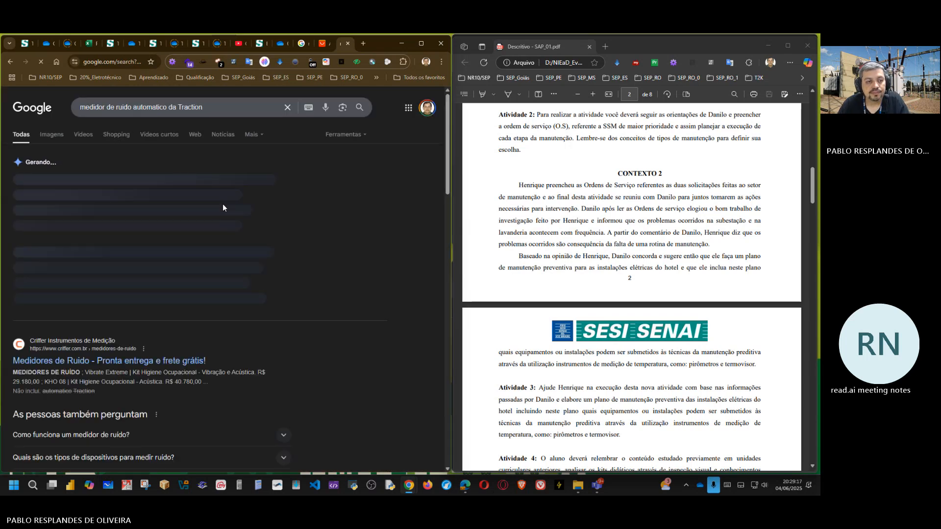
{"action": "left_click", "coordinate": [57, 137]}
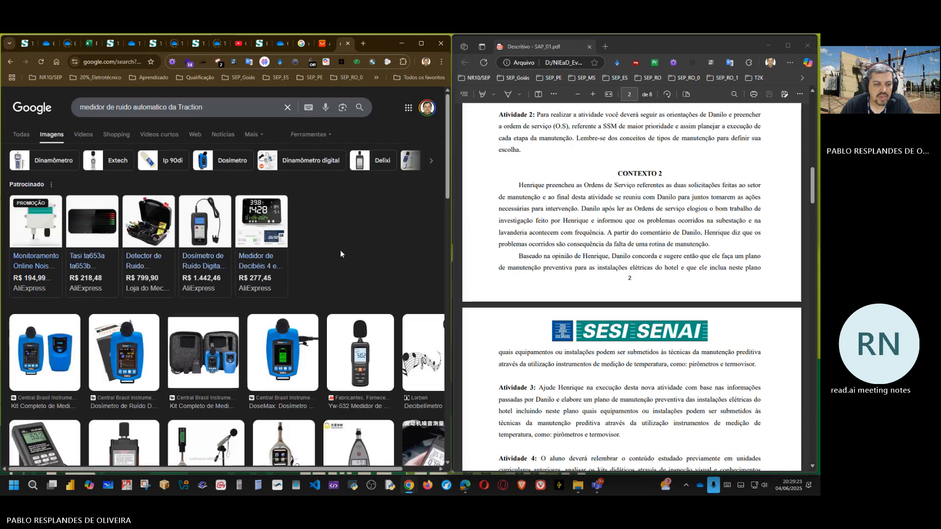
Step: Browse the noise meter image results and check the open vibration meter image search for comparison
{"action": "scroll", "coordinate": [340, 250], "scroll_direction": "down", "scroll_amount": 5}
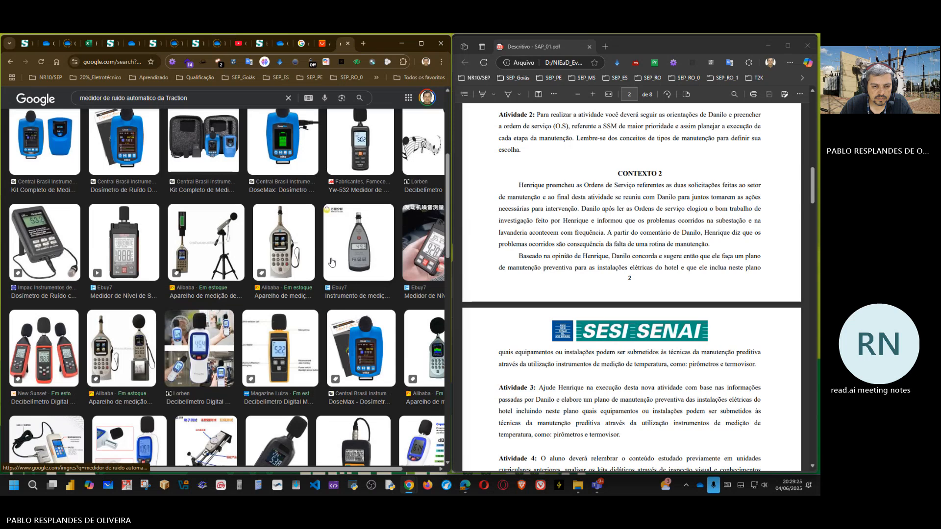
{"action": "scroll", "coordinate": [332, 262], "scroll_direction": "down", "scroll_amount": 3}
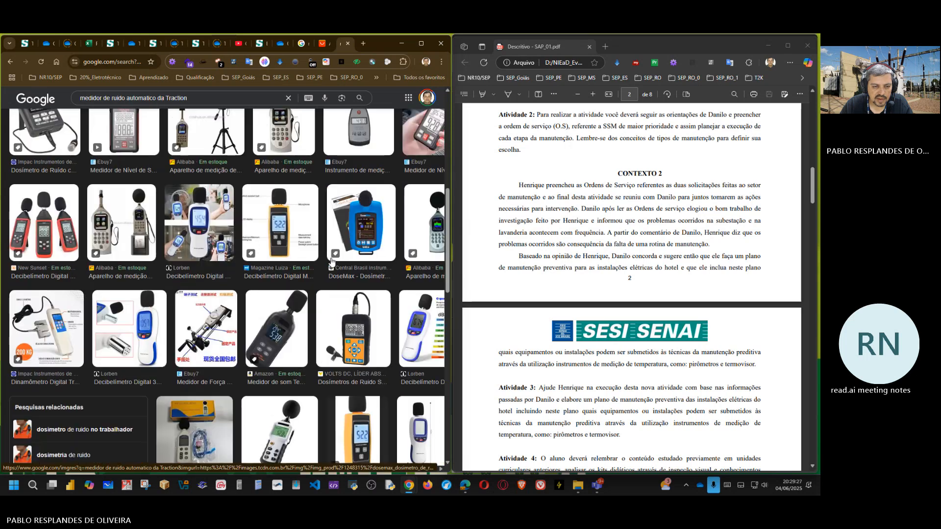
{"action": "scroll", "coordinate": [331, 261], "scroll_direction": "up", "scroll_amount": 10}
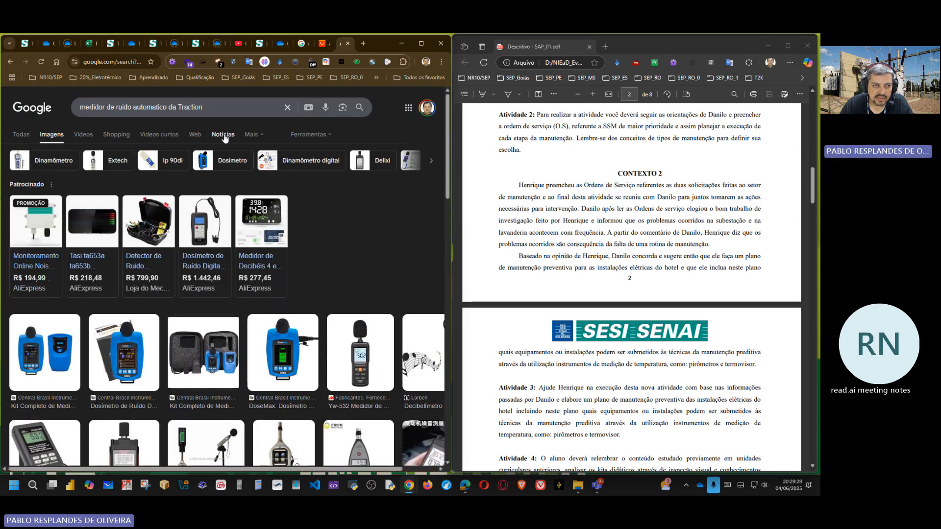
{"action": "left_click", "coordinate": [303, 44]}
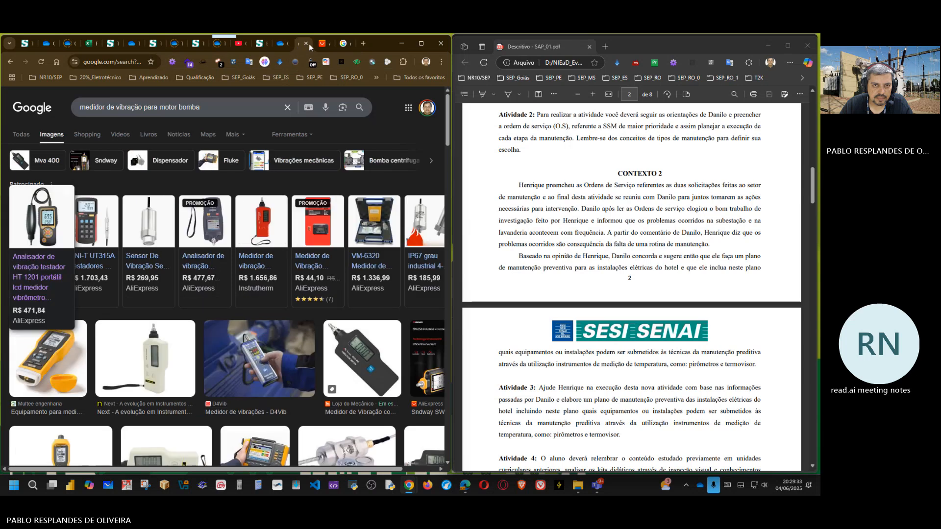
{"action": "left_click", "coordinate": [343, 45]}
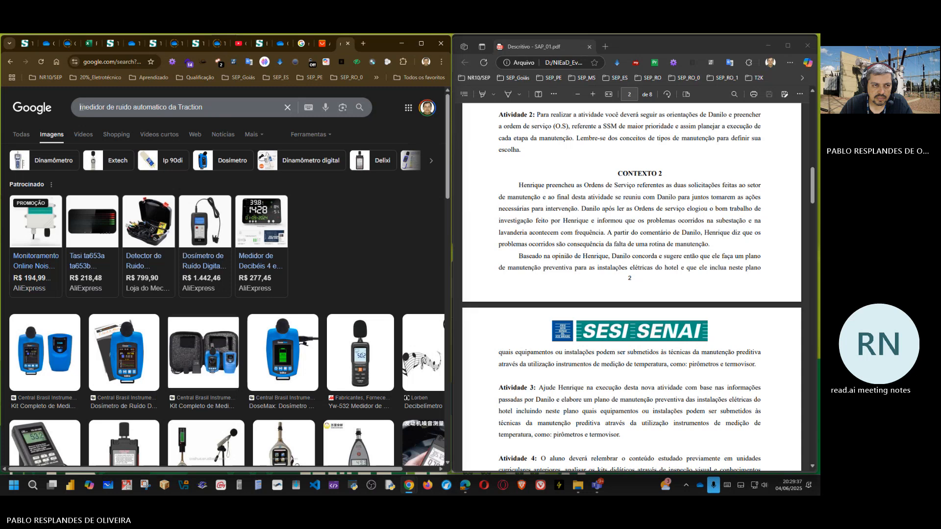
Step: Replace "medidor de ruido" with "analizador de vibração" in the image query and search for "analizador de vibração automatico da Traction"
{"action": "left_click_drag", "start_coordinate": [80, 107], "coordinate": [128, 106]}
{"action": "type", "text": "ana"}
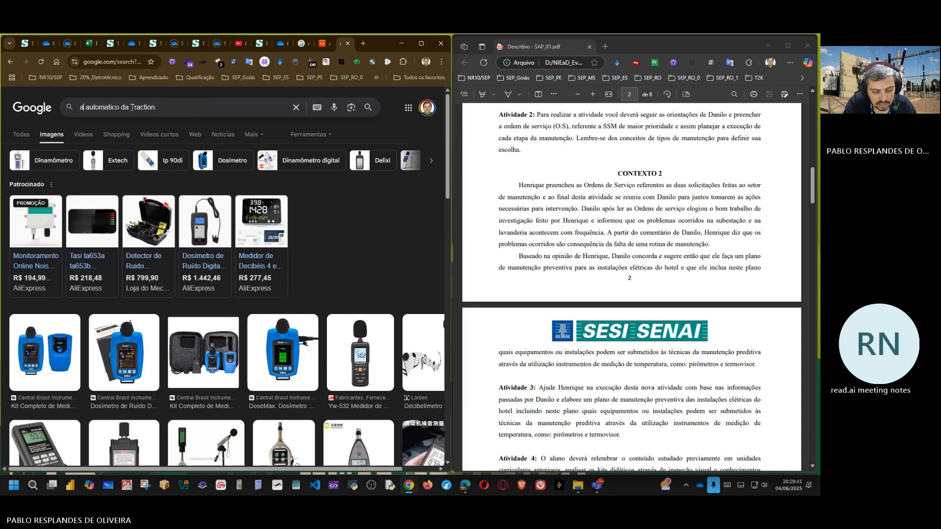
{"action": "type", "text": "lizado"}
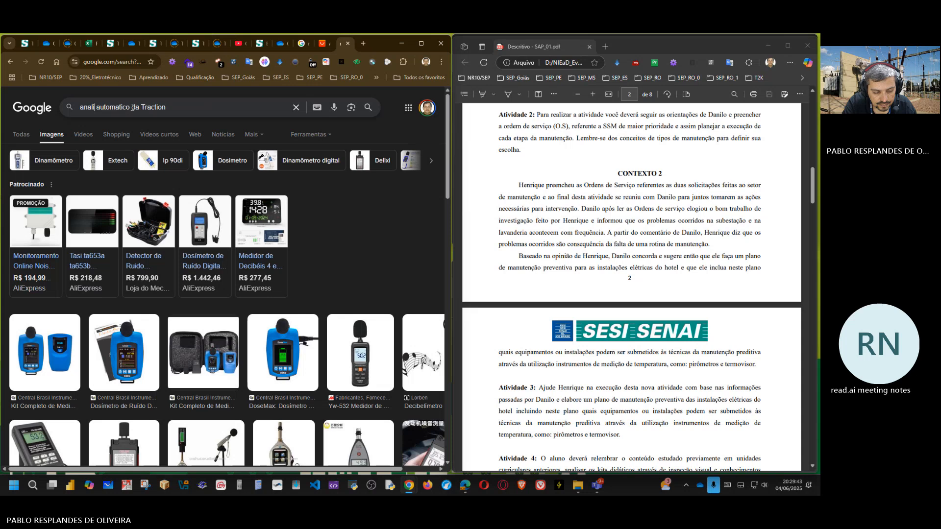
{"action": "type", "text": "r"}
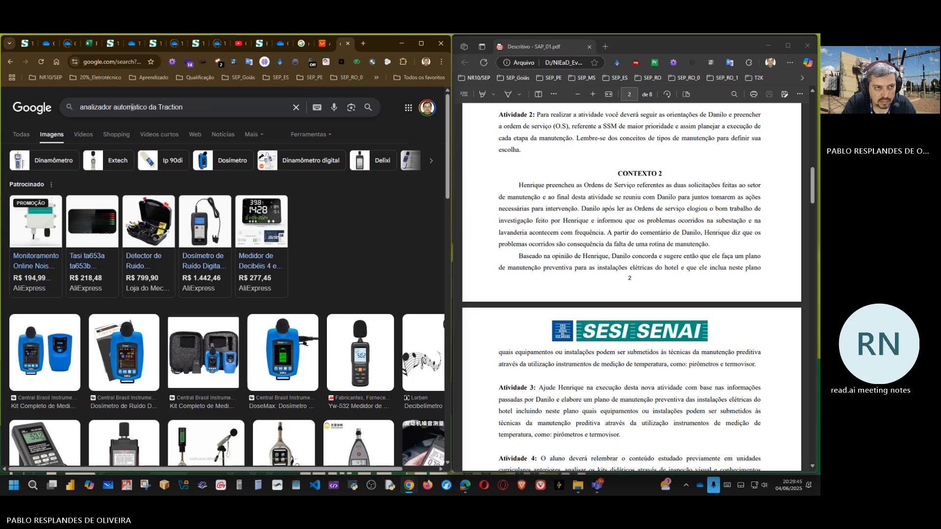
{"action": "type", "text": " de vi"}
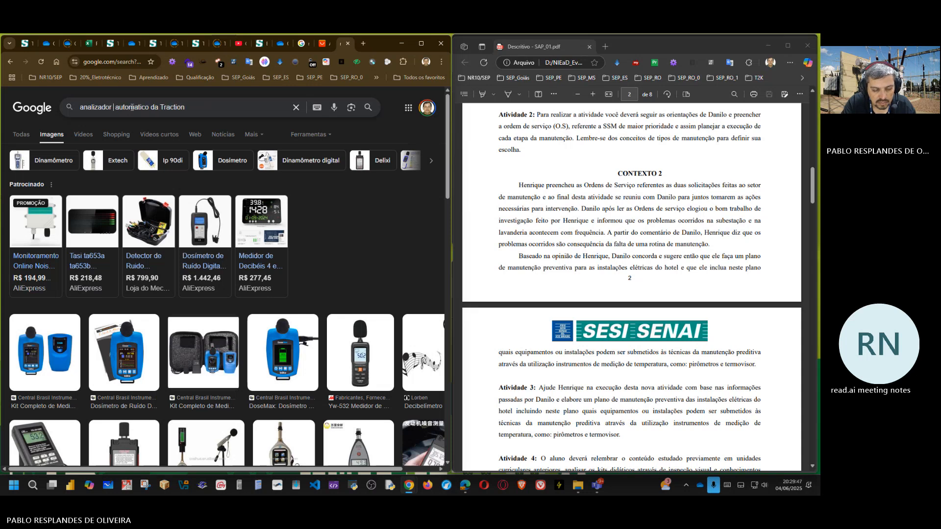
{"action": "type", "text": "bração"}
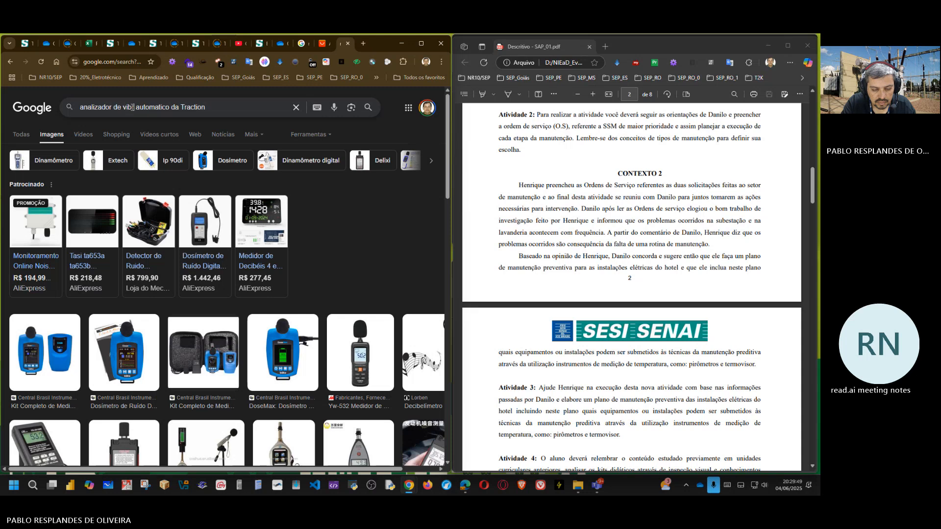
{"action": "key", "text": "Return"}
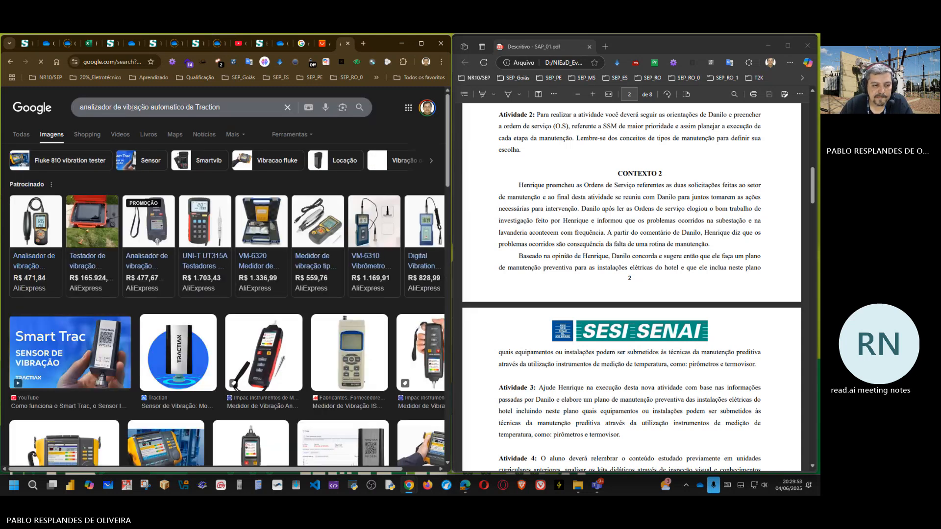
Step: Preview the Tractian vibration sensor image, then open Tractian's sponsored "Medidor de Vibração Industrial" page from the full web results
{"action": "left_click", "coordinate": [200, 368]}
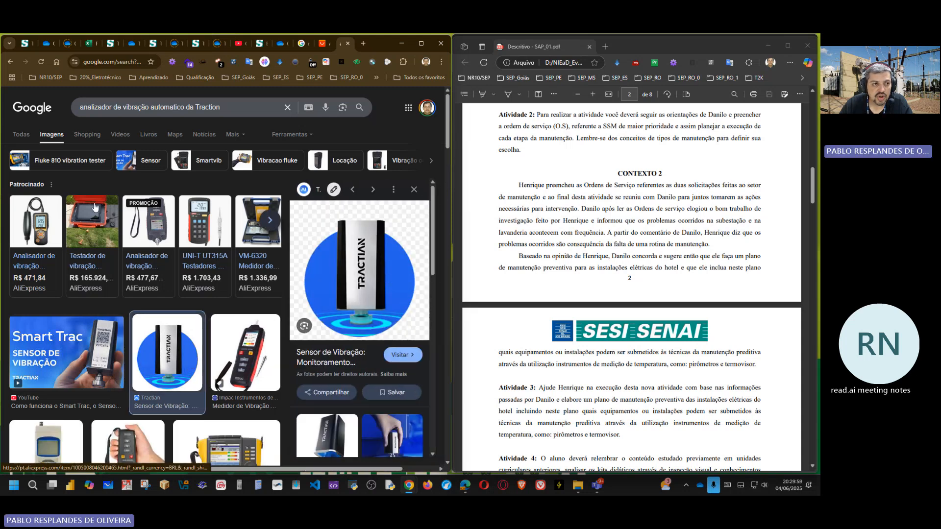
{"action": "left_click", "coordinate": [32, 136]}
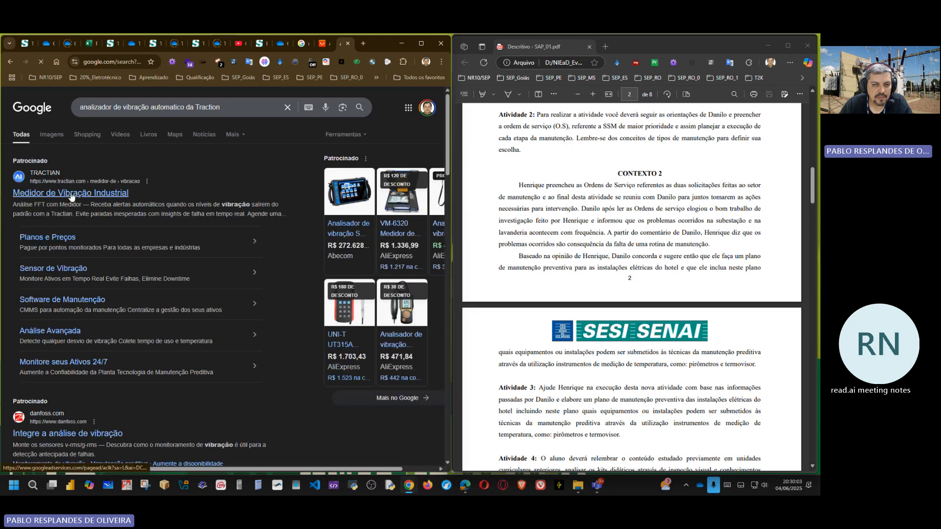
{"action": "left_click", "coordinate": [71, 197]}
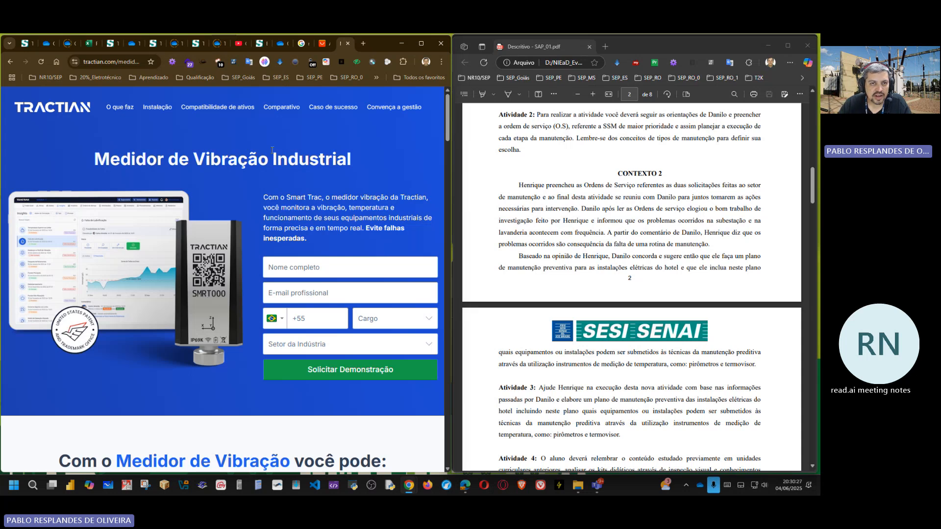
Step: Examine the Tractian vibration meter page, focusing on the compatible asset types and the Smart Trac installation steps
{"action": "left_click", "coordinate": [302, 44]}
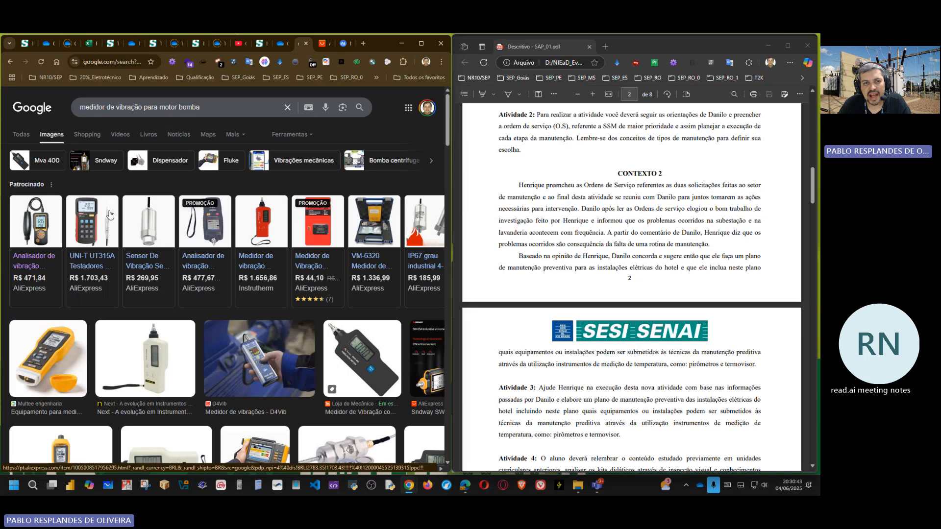
{"action": "left_click", "coordinate": [344, 44]}
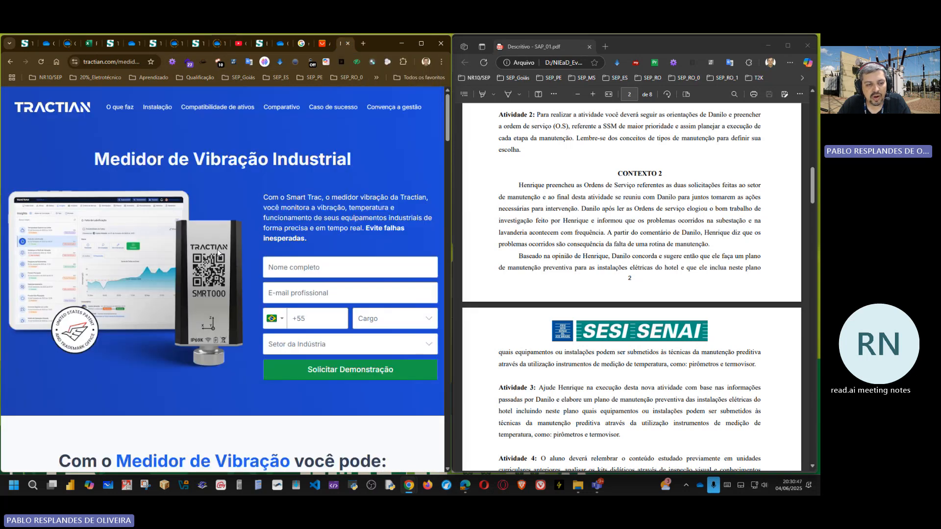
{"action": "scroll", "coordinate": [195, 265], "scroll_direction": "down", "scroll_amount": 12}
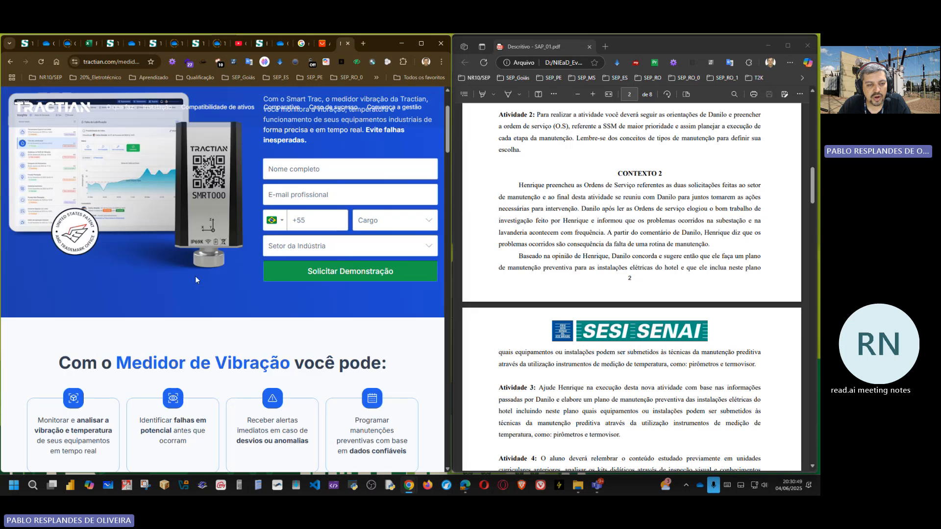
{"action": "scroll", "coordinate": [314, 287], "scroll_direction": "down", "scroll_amount": 12}
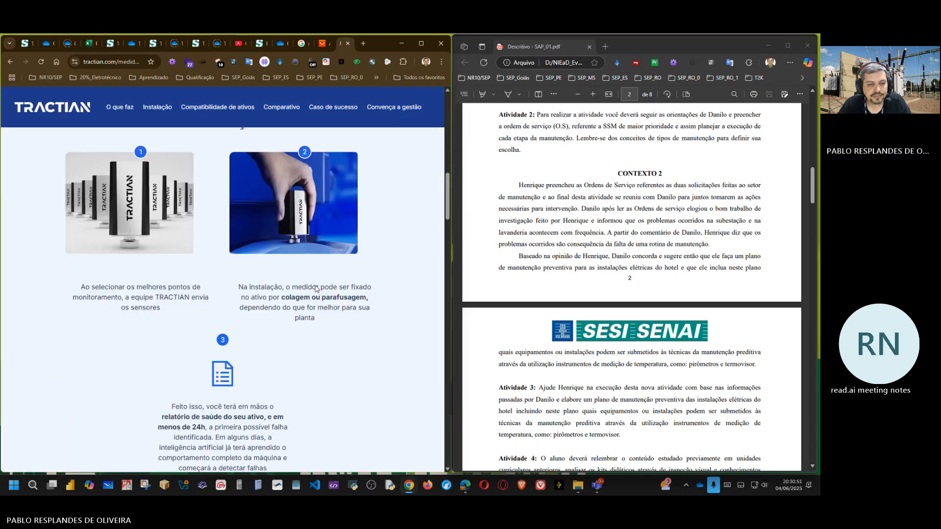
{"action": "scroll", "coordinate": [315, 288], "scroll_direction": "down", "scroll_amount": 3}
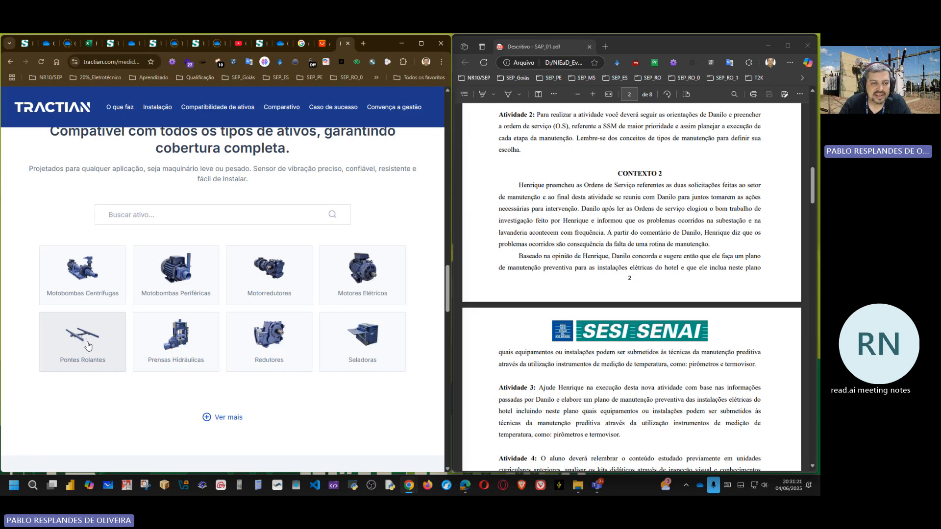
{"action": "scroll", "coordinate": [88, 345], "scroll_direction": "up", "scroll_amount": 10}
{"action": "scroll", "coordinate": [111, 338], "scroll_direction": "up", "scroll_amount": 6}
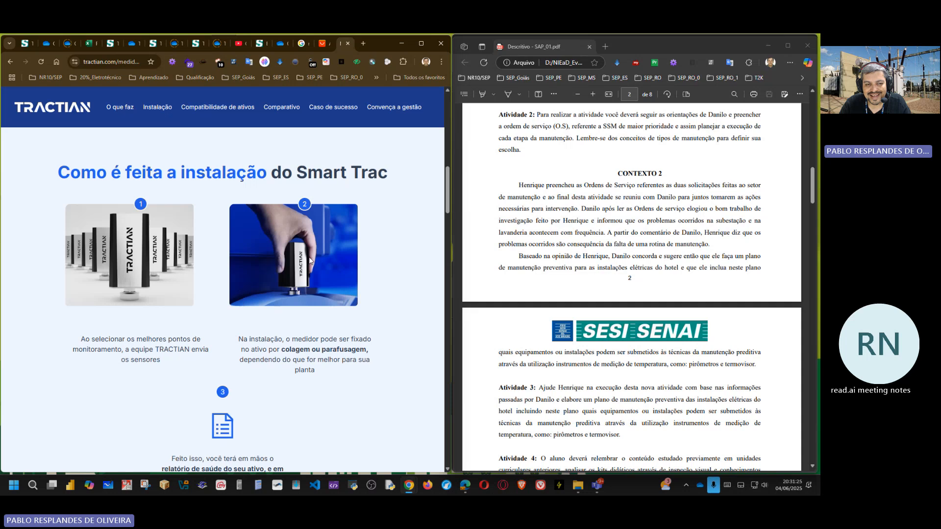
{"action": "scroll", "coordinate": [301, 269], "scroll_direction": "down", "scroll_amount": 2}
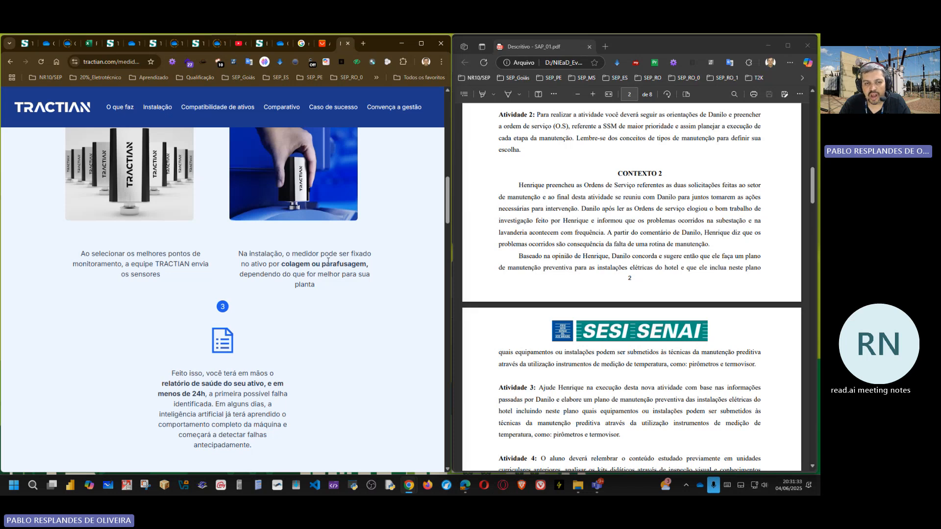
{"action": "scroll", "coordinate": [307, 263], "scroll_direction": "up", "scroll_amount": 2}
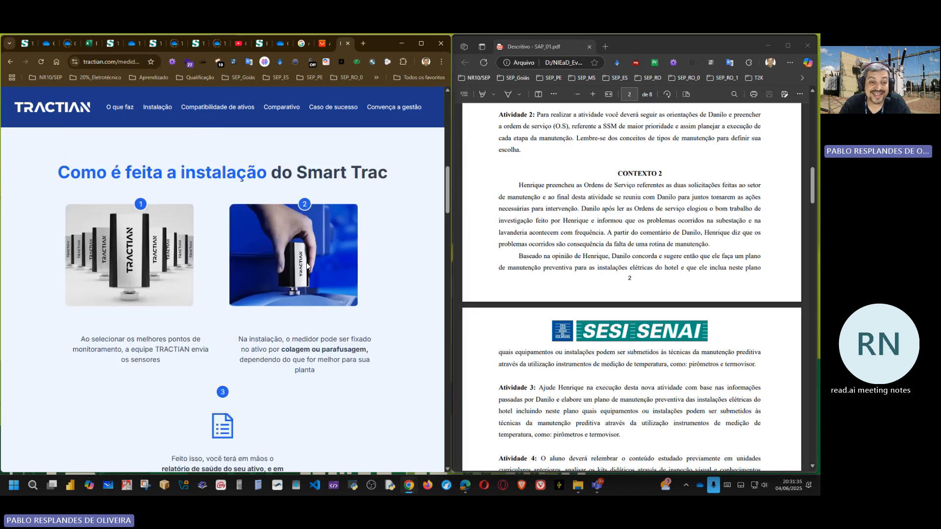
{"action": "scroll", "coordinate": [307, 266], "scroll_direction": "down", "scroll_amount": 12}
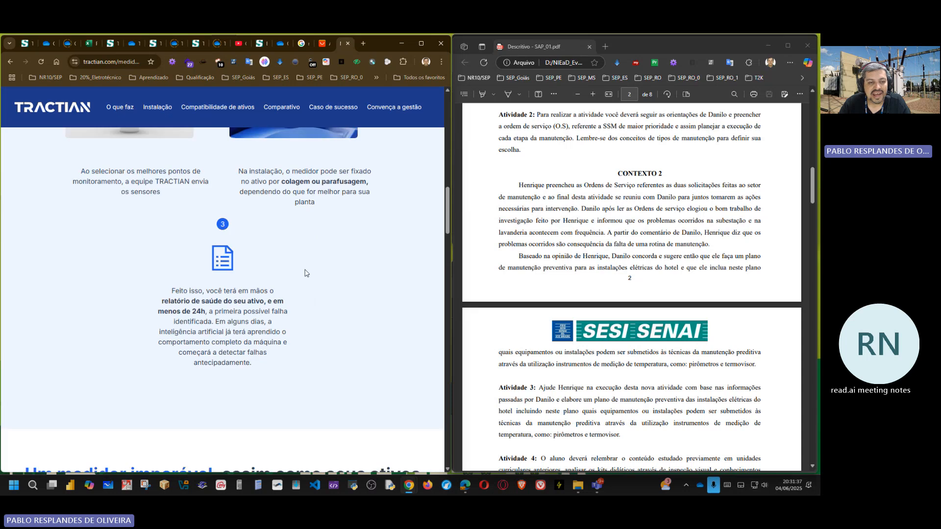
Step: Skim the Yara success case and the Smart Trac technical specifications, and return to the page's introduction
{"action": "scroll", "coordinate": [303, 276], "scroll_direction": "down", "scroll_amount": 15}
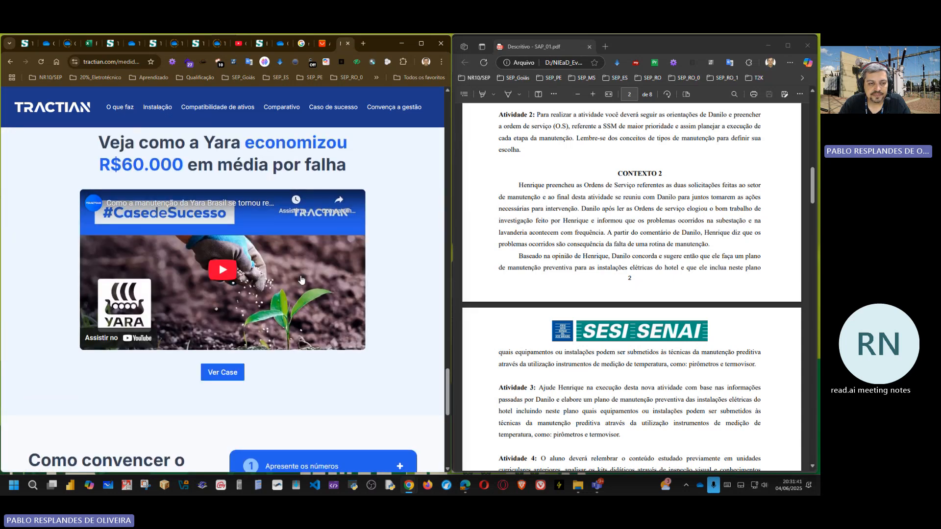
{"action": "scroll", "coordinate": [302, 276], "scroll_direction": "down", "scroll_amount": 7}
{"action": "scroll", "coordinate": [299, 282], "scroll_direction": "up", "scroll_amount": 14}
{"action": "scroll", "coordinate": [298, 281], "scroll_direction": "up", "scroll_amount": 10}
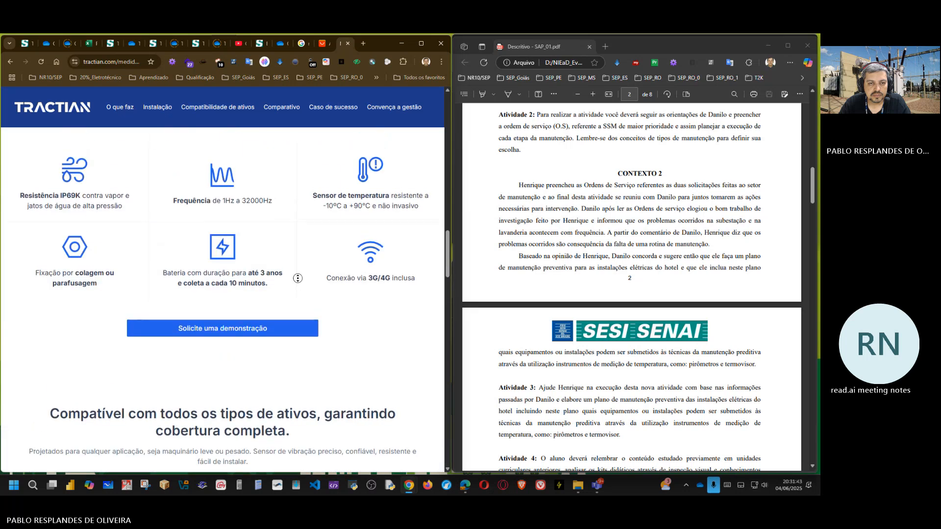
{"action": "scroll", "coordinate": [270, 238], "scroll_direction": "up", "scroll_amount": 10}
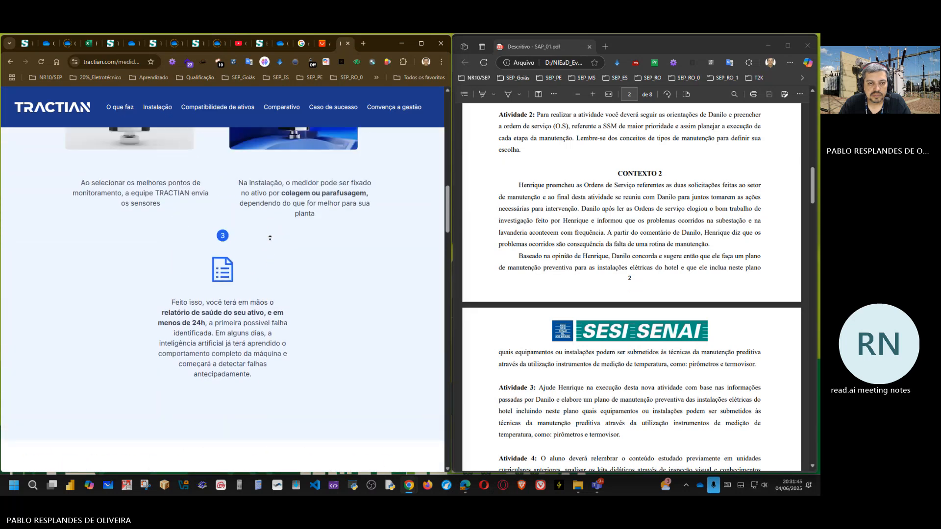
{"action": "scroll", "coordinate": [270, 237], "scroll_direction": "up", "scroll_amount": 5}
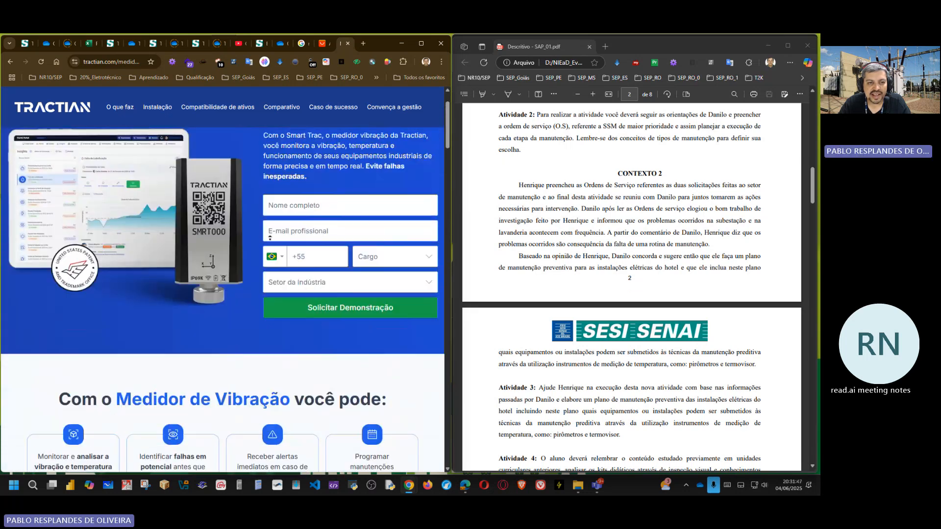
{"action": "scroll", "coordinate": [108, 247], "scroll_direction": "up", "scroll_amount": 1}
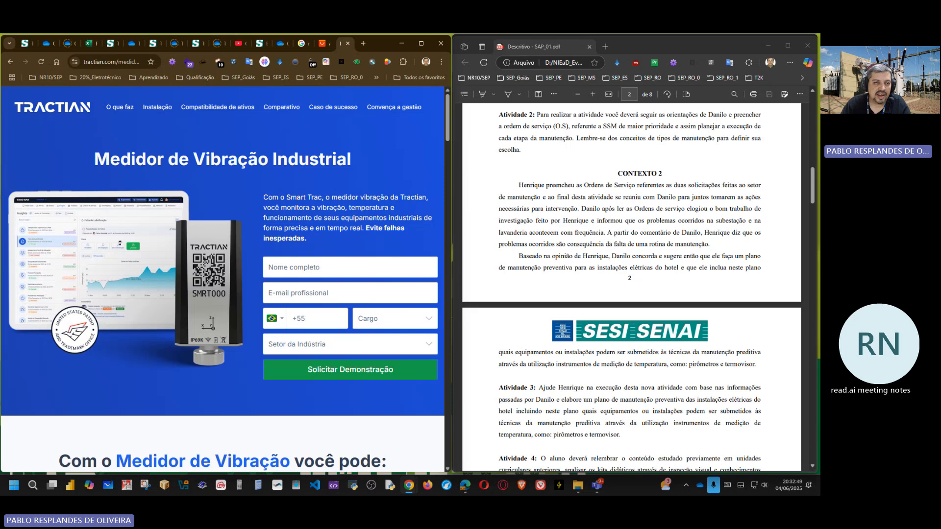
Step: Search Google in a new tab for "problema da cavitação"
{"action": "left_click", "coordinate": [363, 43]}
{"action": "left_click", "coordinate": [178, 210]}
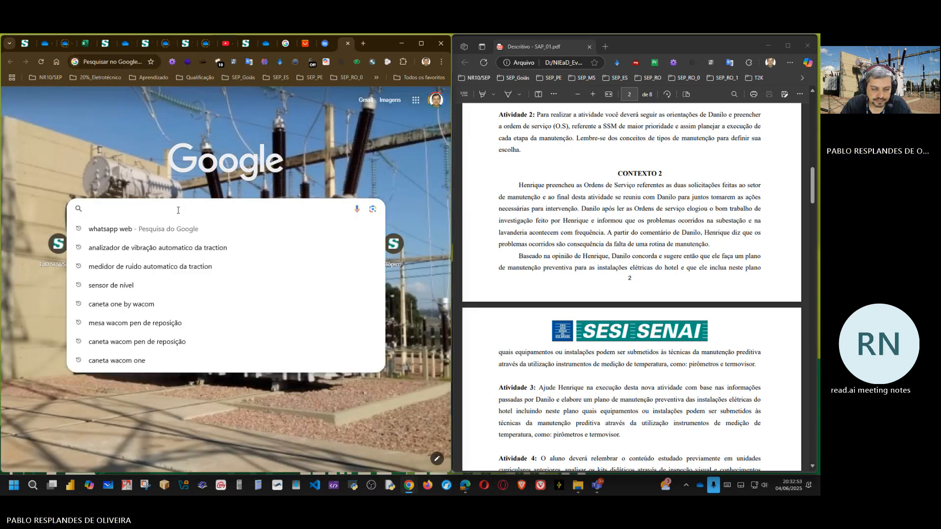
{"action": "type", "text": "prob"}
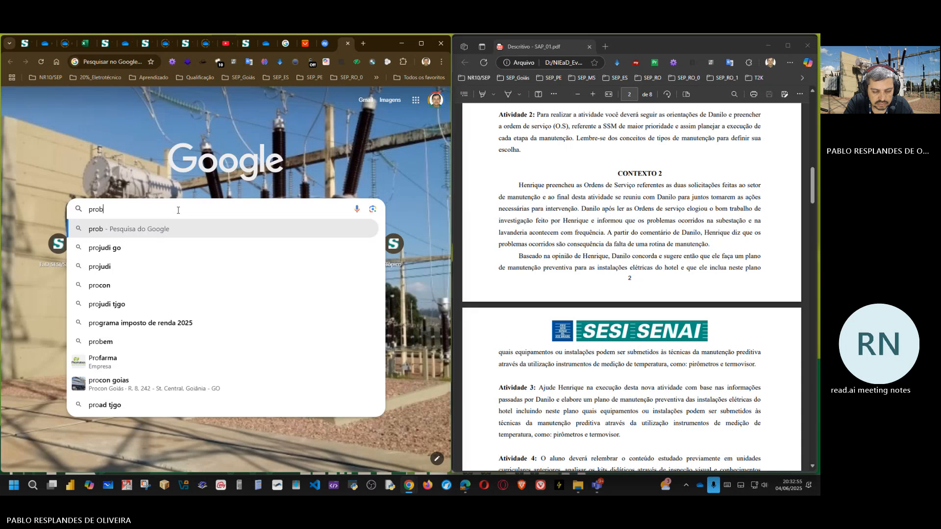
{"action": "type", "text": "lema da ca"}
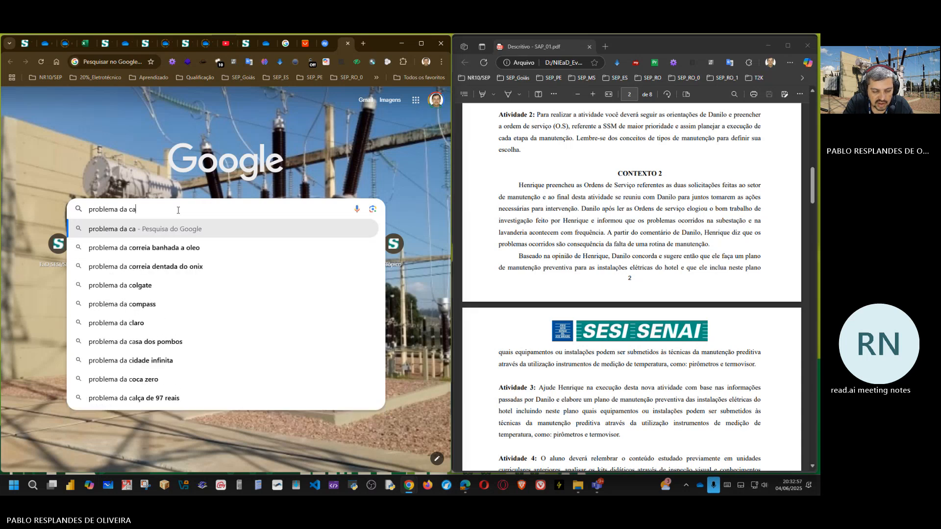
{"action": "type", "text": "vit"}
{"action": "type", "text": "ação"}
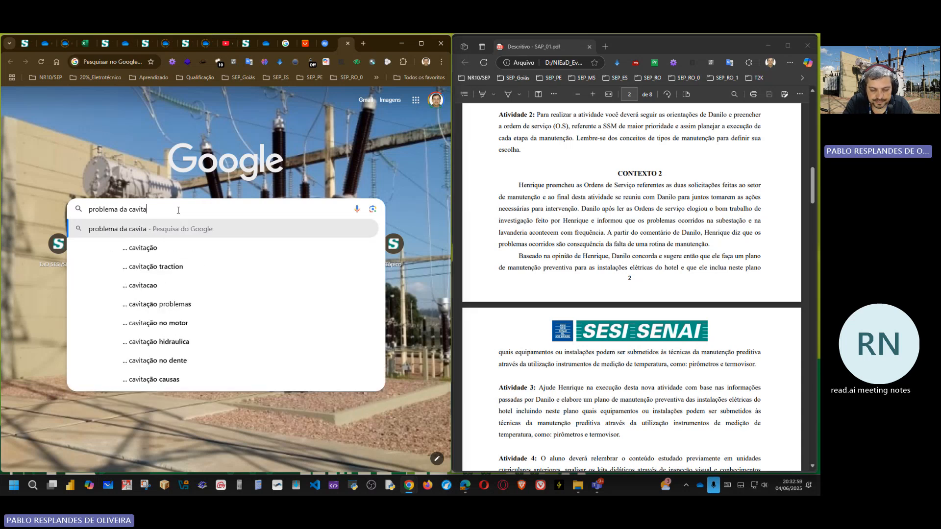
{"action": "key", "text": "Return"}
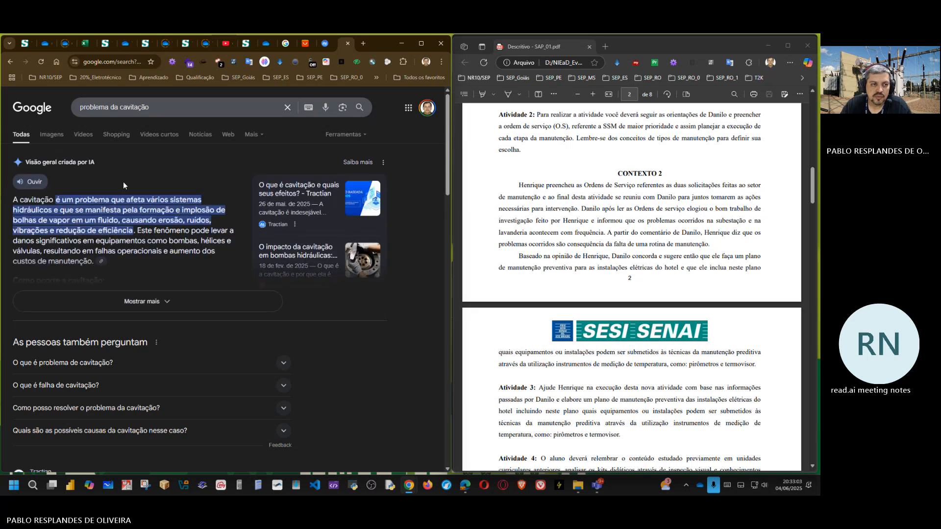
Step: Show the image results for cavitation and preview the OMEL impeller diagram "Introdução ao fenômeno da Cavitação"
{"action": "left_click", "coordinate": [43, 133]}
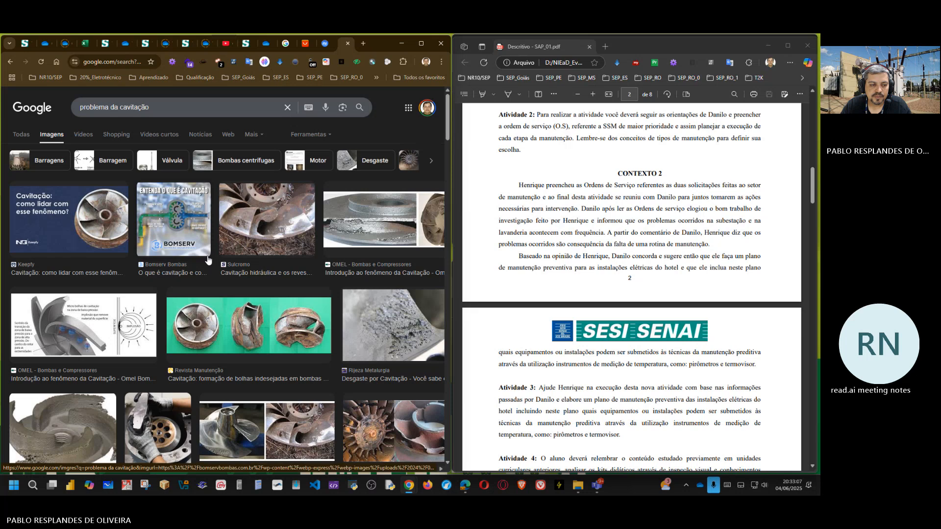
{"action": "scroll", "coordinate": [206, 262], "scroll_direction": "down", "scroll_amount": 2}
{"action": "left_click", "coordinate": [84, 241]}
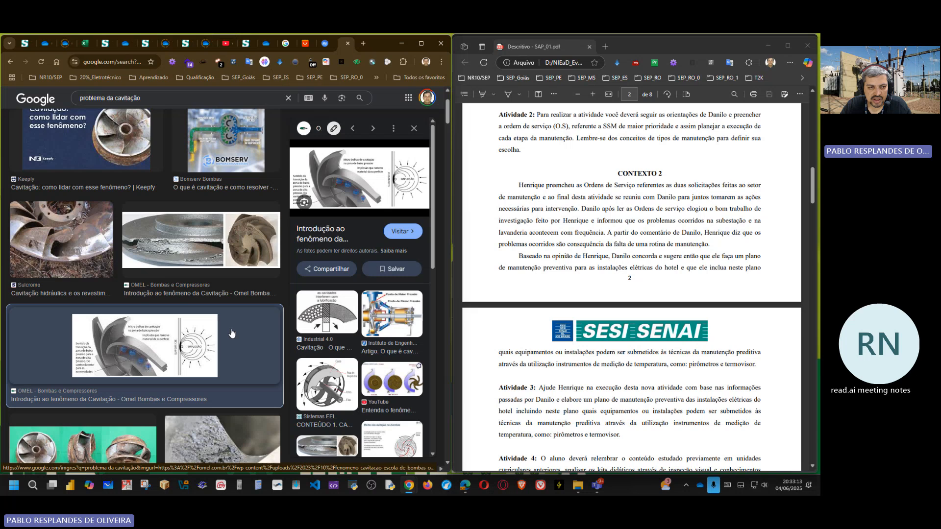
Step: Preview the OMEL eroded impeller photo and the Revista Manutenção impeller image, opening the latter's source page briefly before returning to the results
{"action": "left_click", "coordinate": [248, 246]}
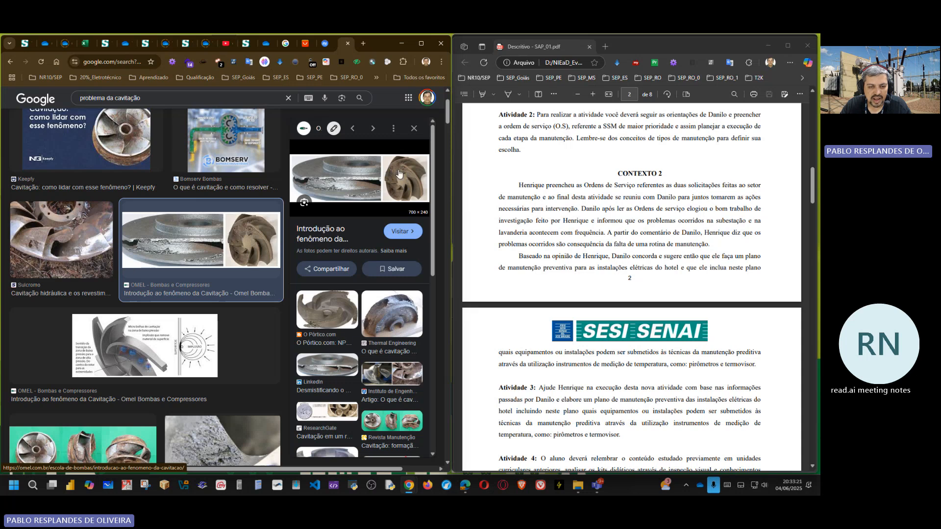
{"action": "scroll", "coordinate": [157, 366], "scroll_direction": "down", "scroll_amount": 3}
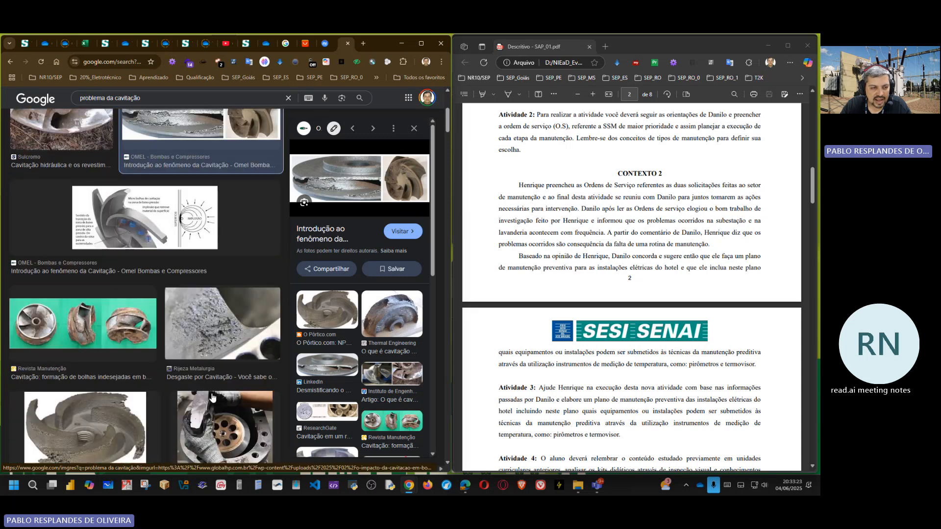
{"action": "scroll", "coordinate": [95, 343], "scroll_direction": "down", "scroll_amount": 1}
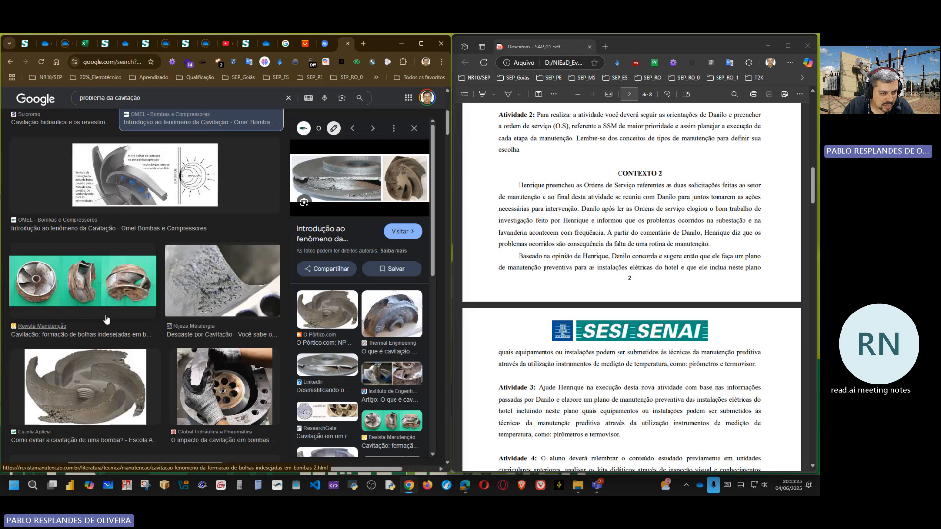
{"action": "left_click", "coordinate": [85, 287]}
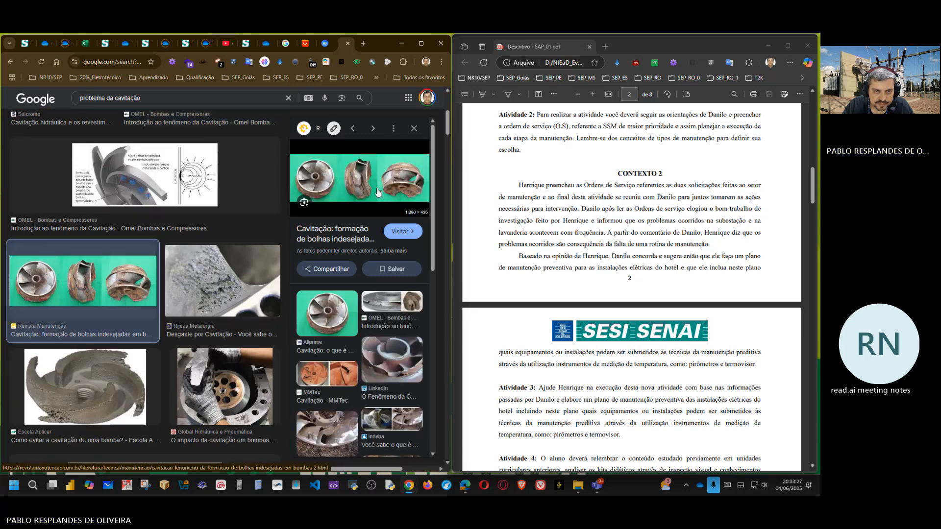
{"action": "left_click", "coordinate": [335, 235]}
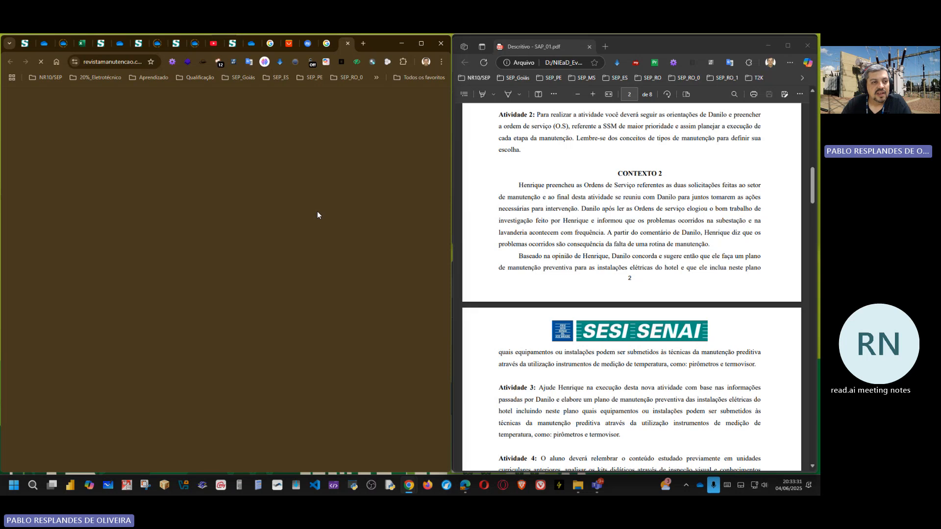
{"action": "left_click", "coordinate": [348, 44]}
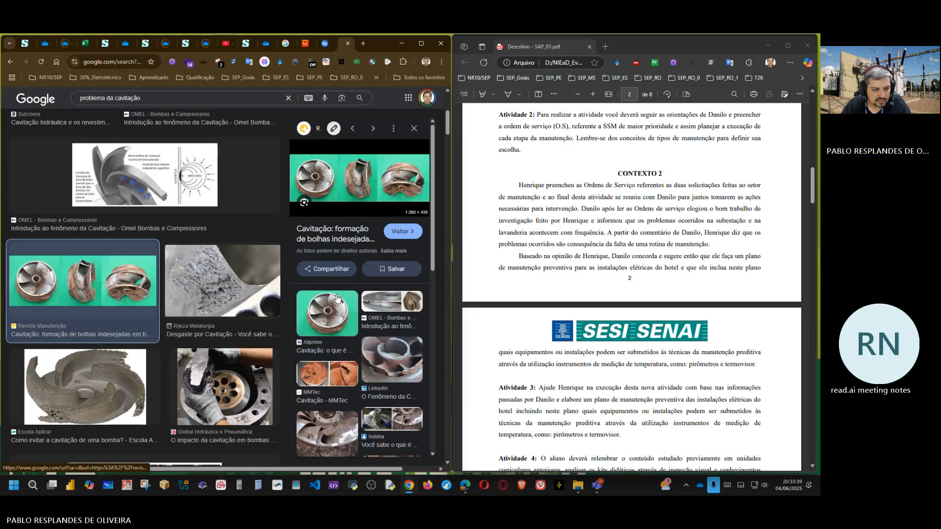
Step: Compare the Allprime impeller photo with the Blog Manutenção em Foco diagram of vapour bubble formation and implosion
{"action": "scroll", "coordinate": [206, 373], "scroll_direction": "down", "scroll_amount": 5}
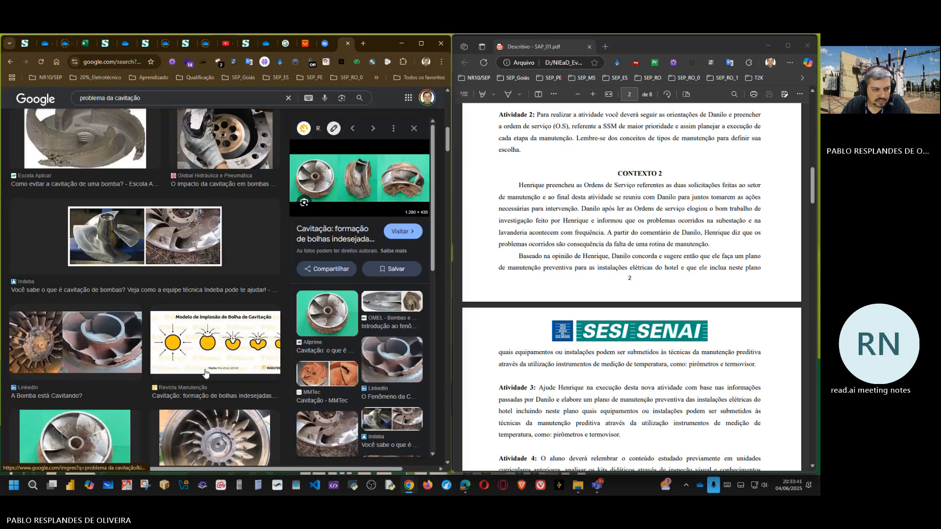
{"action": "scroll", "coordinate": [205, 374], "scroll_direction": "down", "scroll_amount": 3}
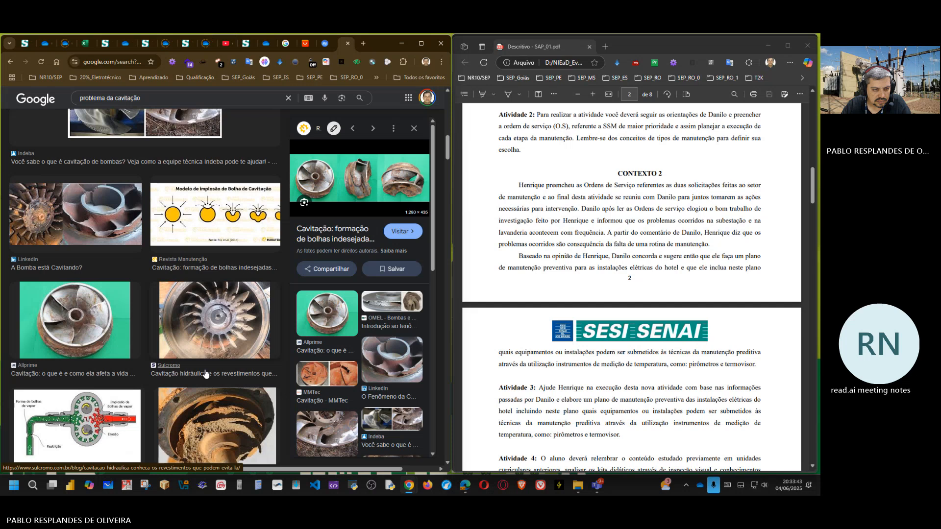
{"action": "scroll", "coordinate": [205, 374], "scroll_direction": "down", "scroll_amount": 1}
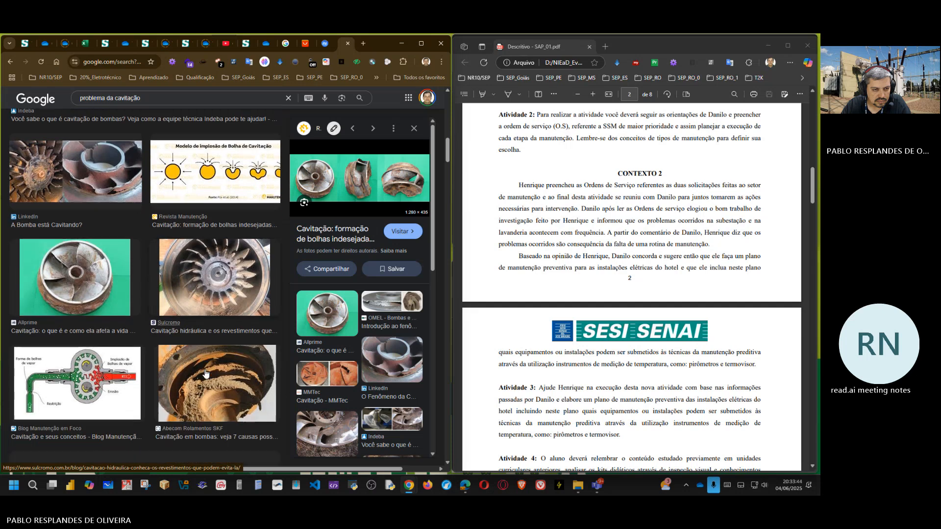
{"action": "left_click", "coordinate": [53, 267]}
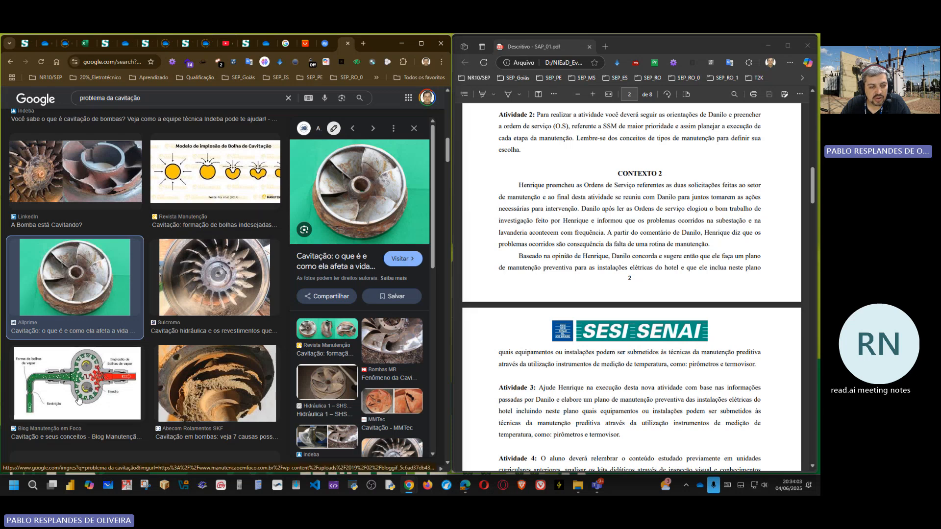
{"action": "scroll", "coordinate": [91, 375], "scroll_direction": "down", "scroll_amount": 1}
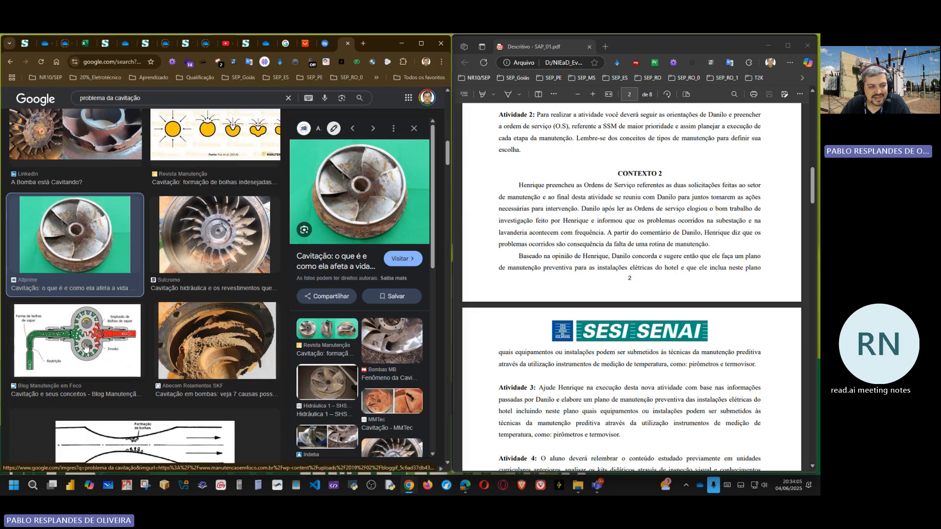
{"action": "left_click", "coordinate": [86, 347]}
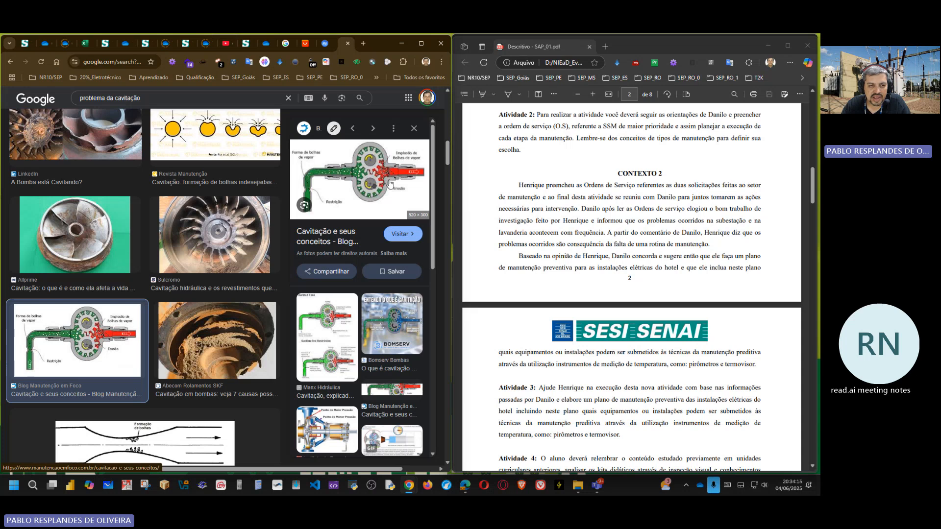
{"action": "left_click", "coordinate": [63, 238]}
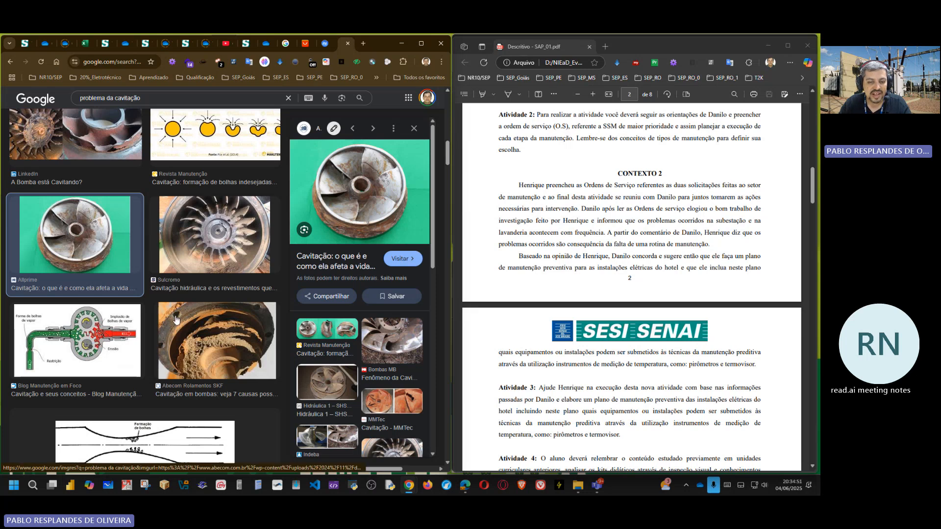
Step: Preview the MMTec damaged impeller photos and the Vanguarda Comercial image "Como evitar a Cavitação"
{"action": "scroll", "coordinate": [398, 405], "scroll_direction": "down", "scroll_amount": 4}
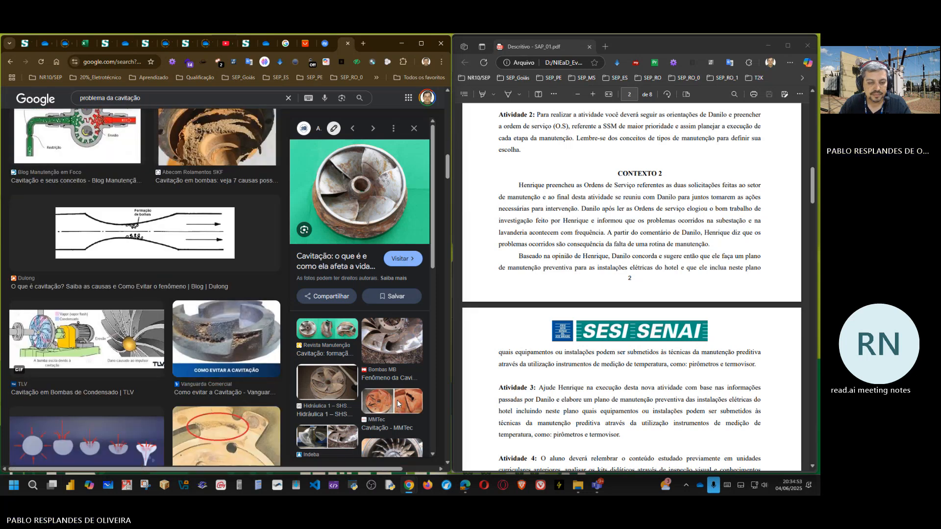
{"action": "left_click", "coordinate": [397, 403]}
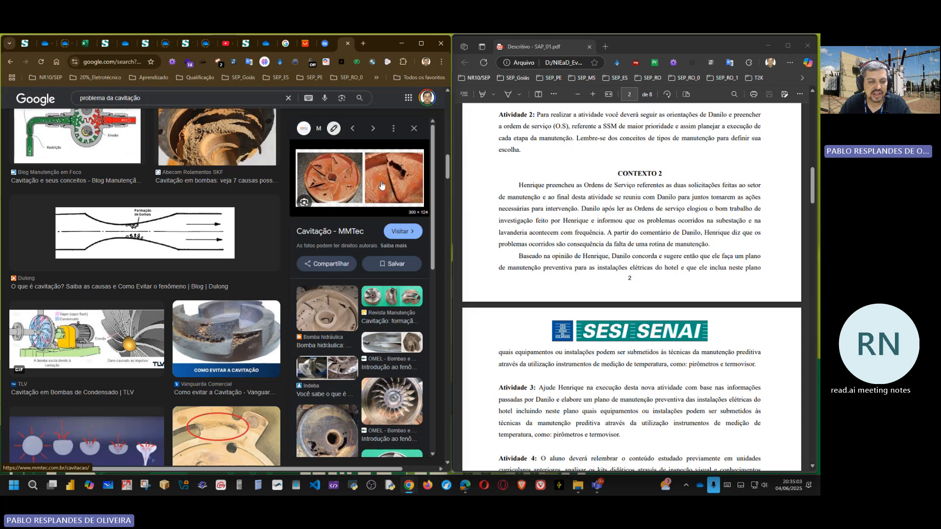
{"action": "left_click", "coordinate": [226, 338]}
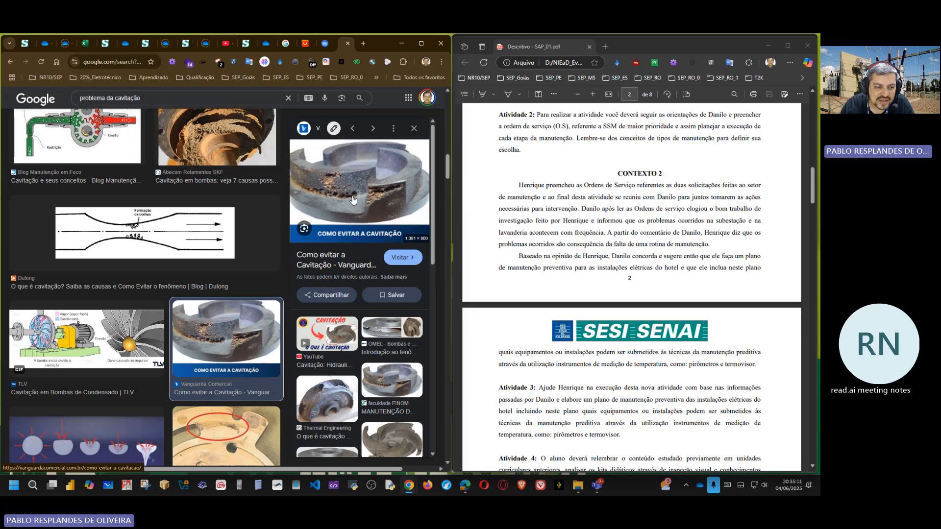
Step: Open the TLV page "Cavitação em Bombas de Condensado", study the pump cavitation diagram, and return to the image results
{"action": "left_click", "coordinate": [83, 344]}
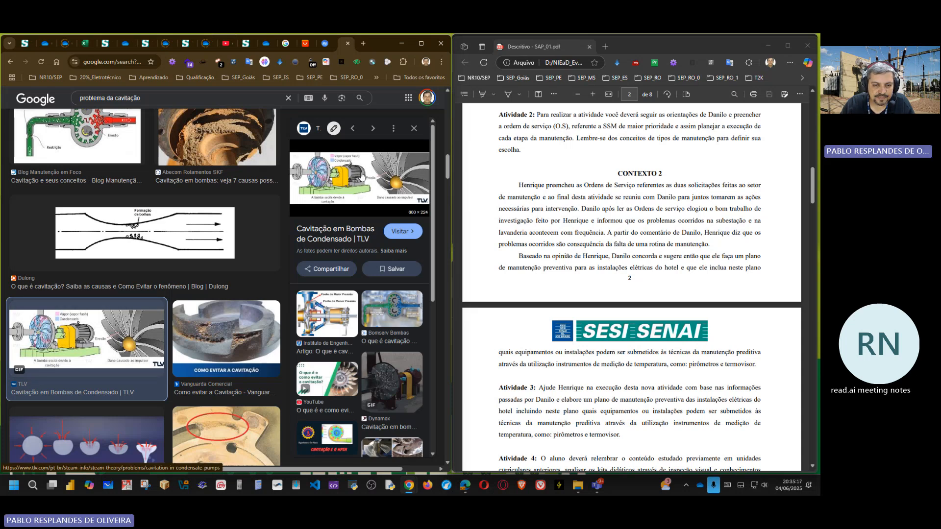
{"action": "left_click", "coordinate": [360, 174]}
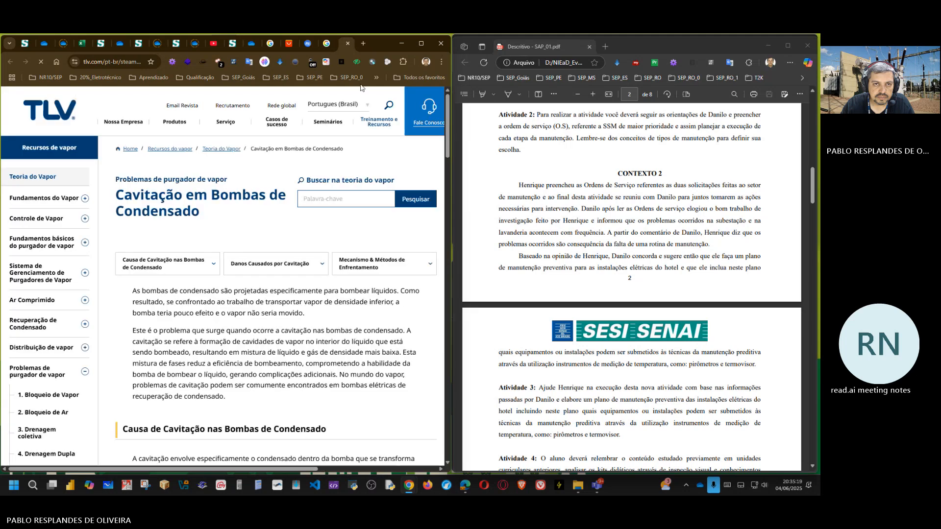
{"action": "scroll", "coordinate": [291, 326], "scroll_direction": "down", "scroll_amount": 12}
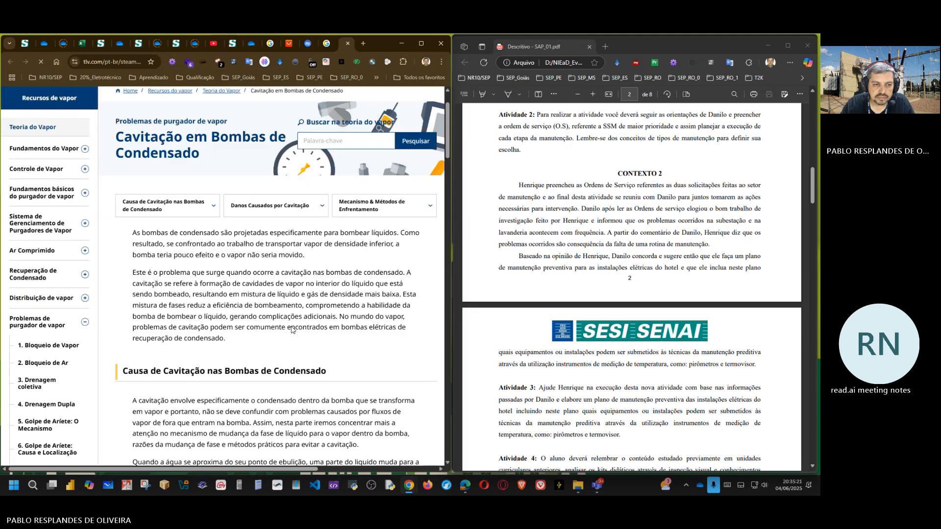
{"action": "scroll", "coordinate": [291, 328], "scroll_direction": "down", "scroll_amount": 2}
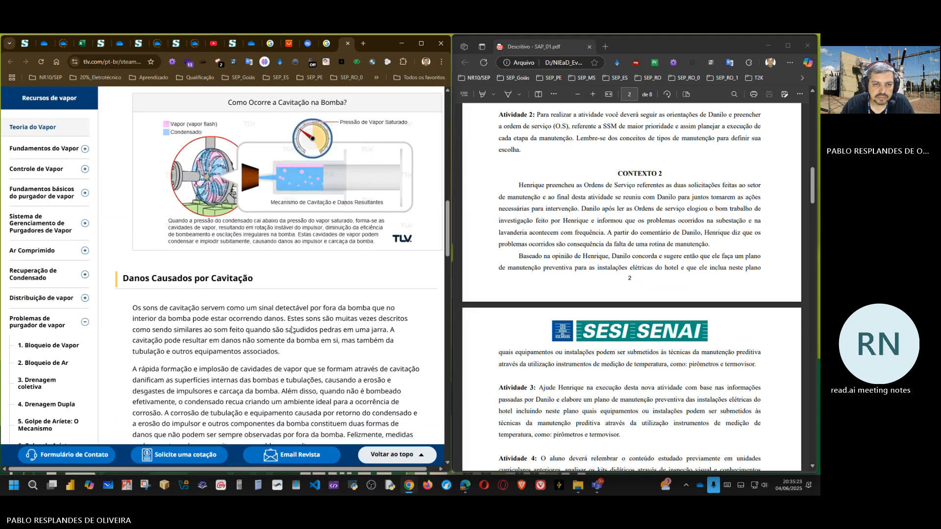
{"action": "scroll", "coordinate": [201, 241], "scroll_direction": "up", "scroll_amount": 1}
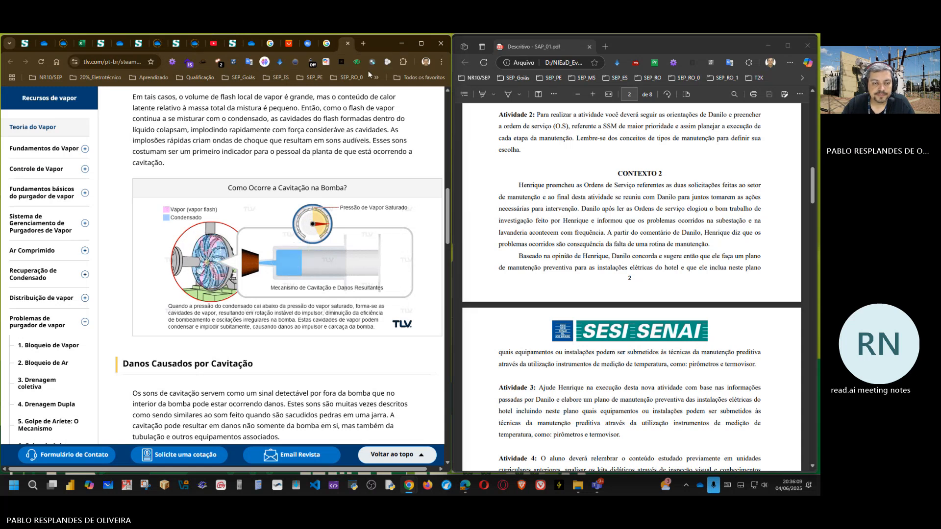
{"action": "left_click", "coordinate": [349, 42]}
Step: Save the TLV condensate pump cavitation image as cavitation-in-condensate-pumps1_BR.gif in the Downloads folder
{"action": "right_click", "coordinate": [332, 179]}
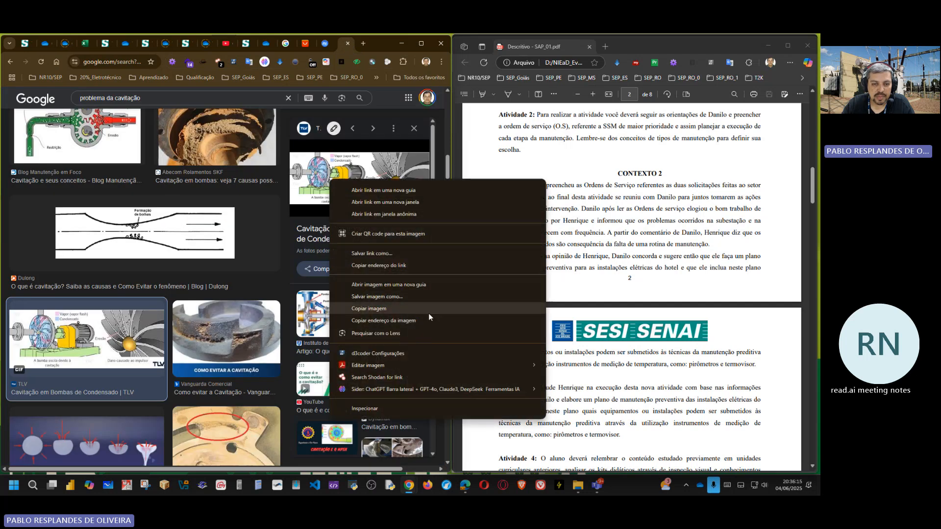
{"action": "left_click", "coordinate": [388, 300]}
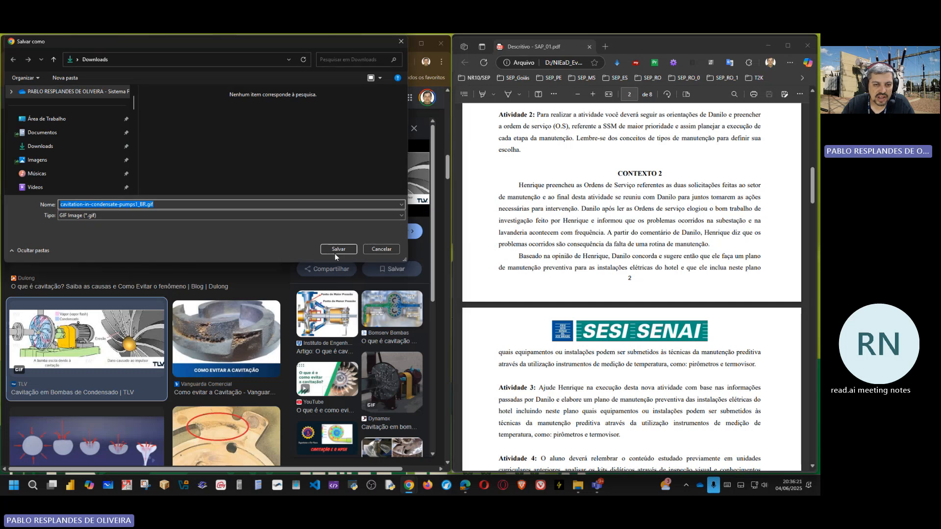
{"action": "left_click", "coordinate": [335, 253]}
Step: Open cavitation-in-condensate-pumps1_BR.gif from the Downloads folder in the image viewer and enlarge it
{"action": "left_click", "coordinate": [766, 41]}
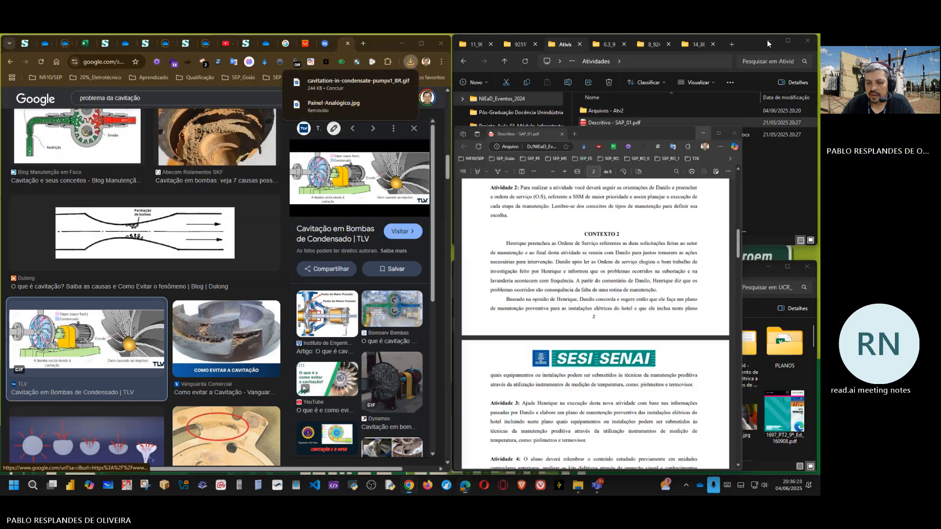
{"action": "left_click", "coordinate": [476, 273]}
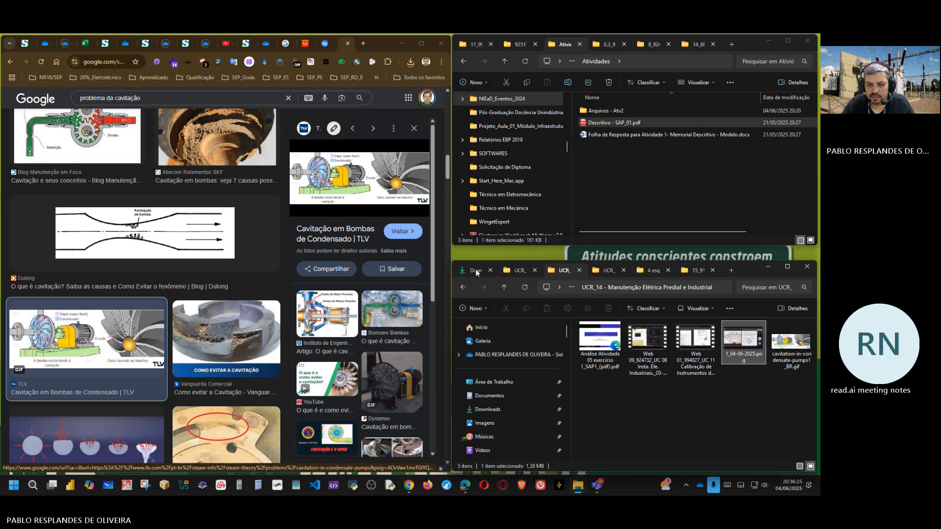
{"action": "left_click", "coordinate": [797, 344]}
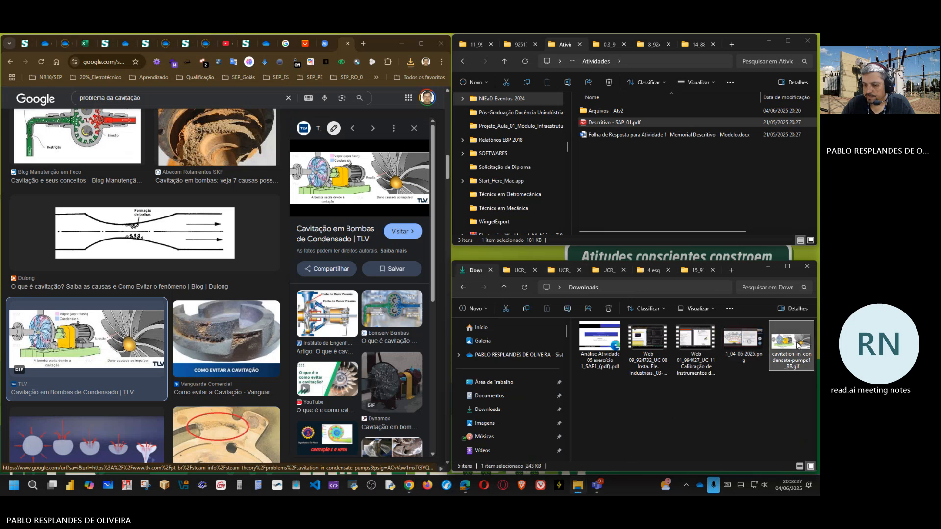
{"action": "double_click", "coordinate": [797, 345]}
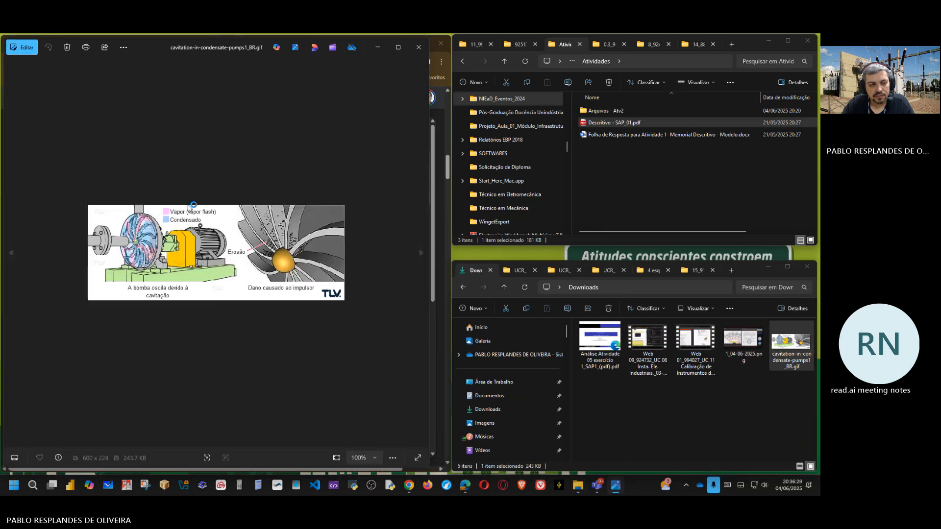
{"action": "scroll", "coordinate": [46, 237], "scroll_direction": "up", "scroll_amount": 5}
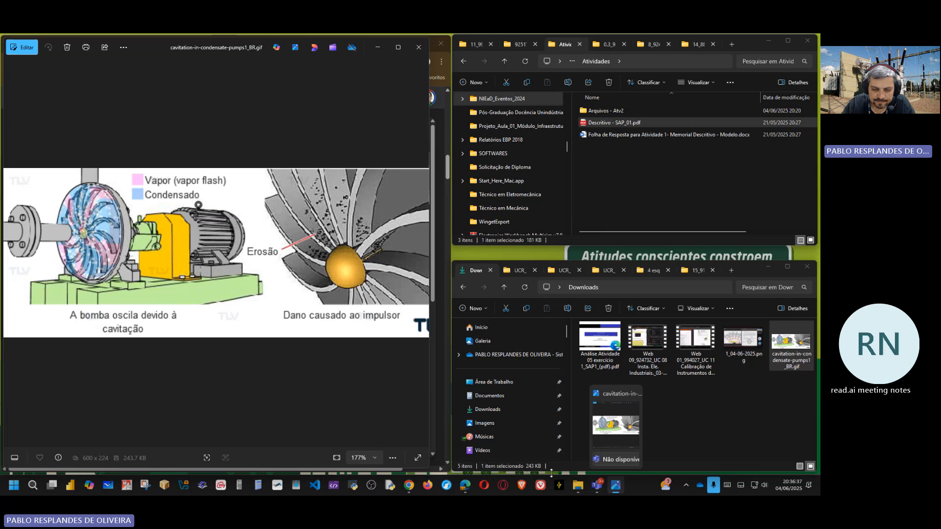
Step: Bring back Descritivo - SAP_01.pdf beside the cavitation animation and widen the image viewer to examine the erosion on the impeller
{"action": "mouse_move", "coordinate": [468, 485]}
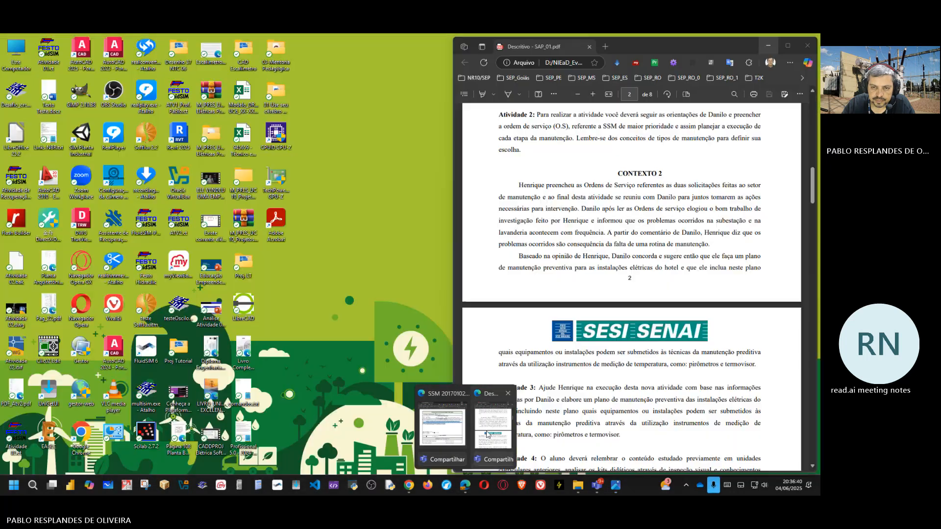
{"action": "left_click", "coordinate": [487, 432]}
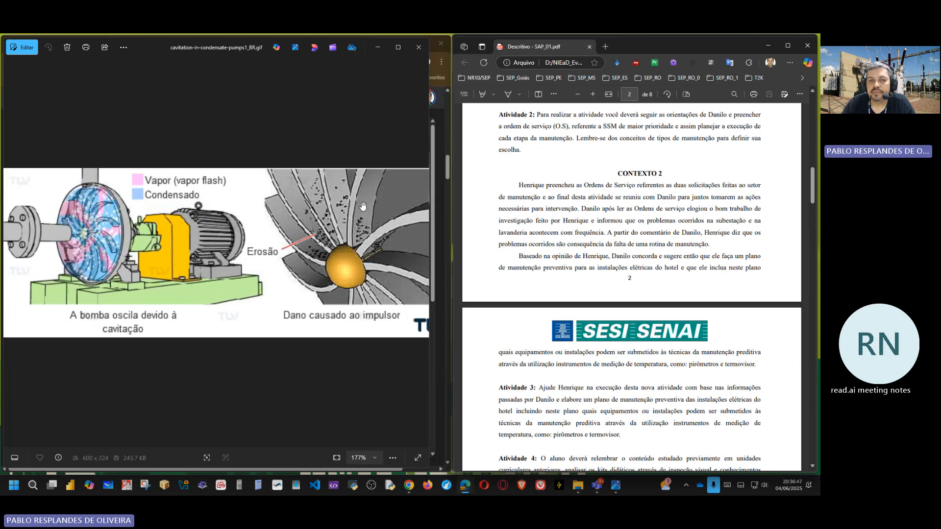
{"action": "left_click_drag", "start_coordinate": [432, 223], "coordinate": [452, 224]}
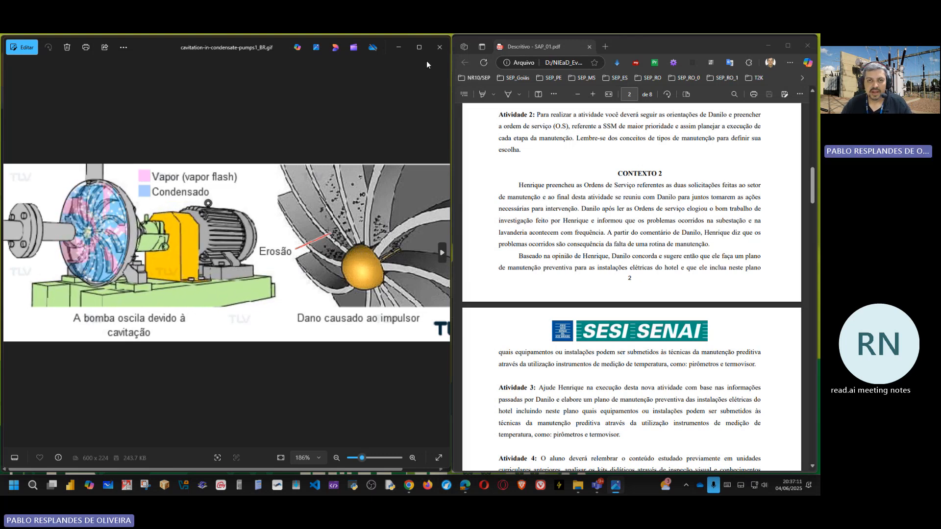
Step: Close the image viewer, put cavitation-in-condensate-pumps1_BR.gif from Downloads into the SAP folder of UCR_14, and open that folder
{"action": "left_click", "coordinate": [439, 47]}
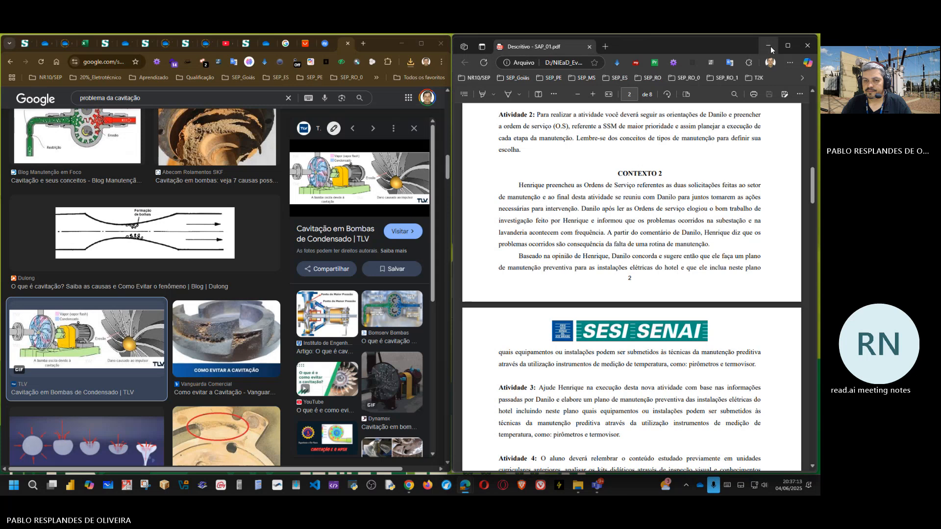
{"action": "left_click", "coordinate": [768, 46]}
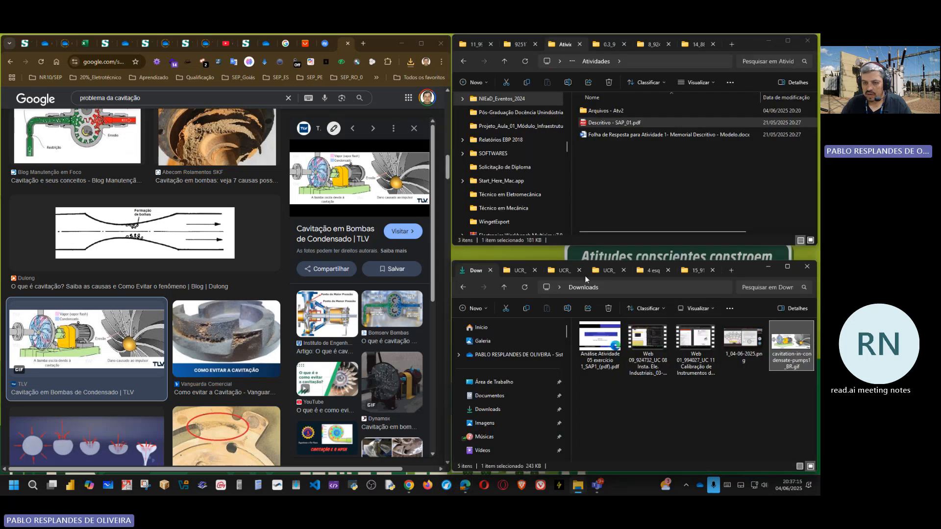
{"action": "left_click", "coordinate": [562, 271]}
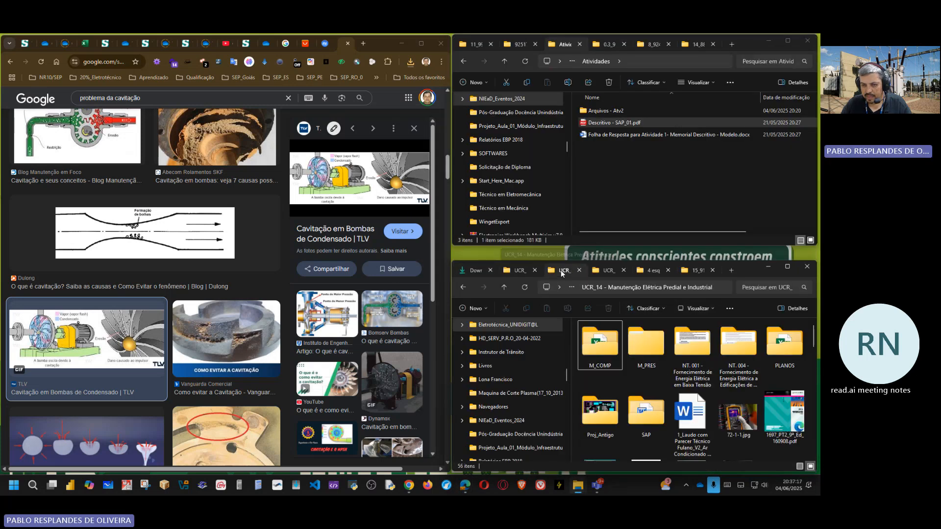
{"action": "left_click", "coordinate": [476, 271]}
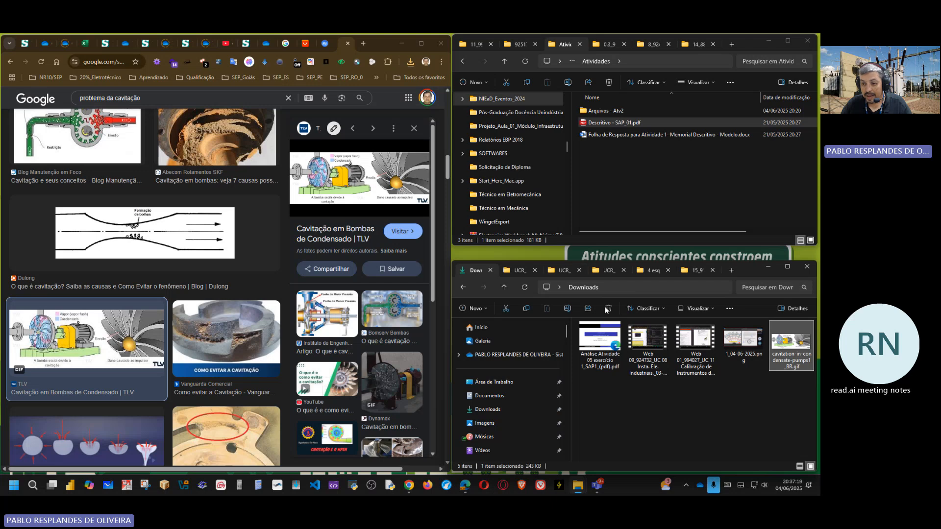
{"action": "left_click_drag", "start_coordinate": [794, 359], "coordinate": [648, 420]}
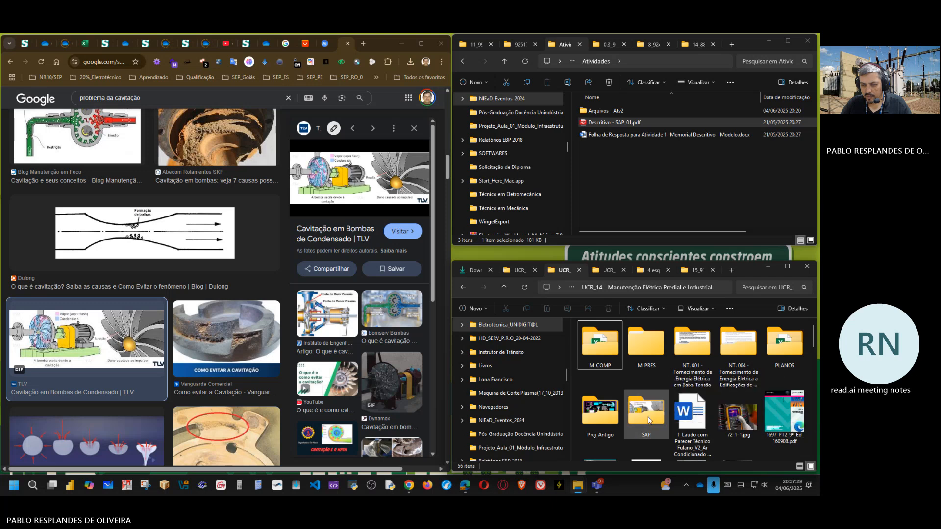
{"action": "double_click", "coordinate": [647, 414]}
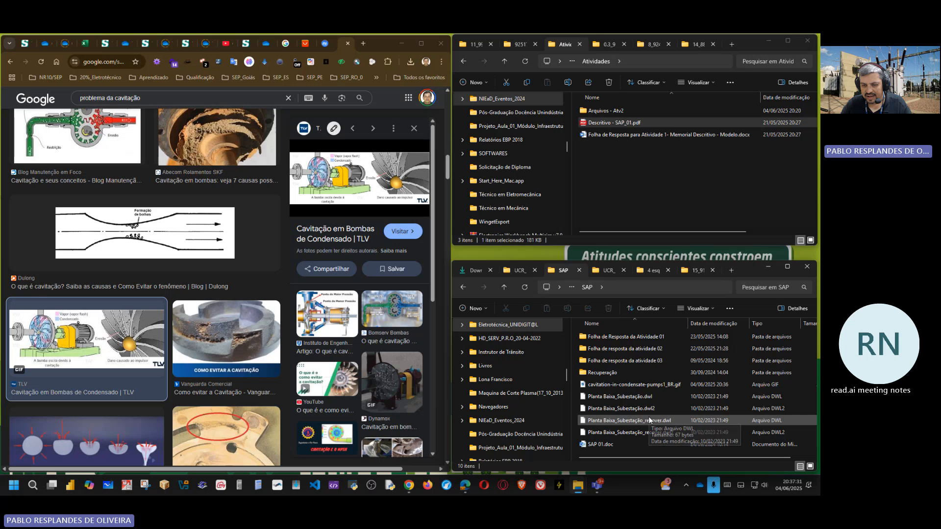
Step: Move cavitation-in-condensate-pumps1_BR.gif into the folder "Folha de resposta da atividade 02" and check the folder's contents
{"action": "left_click", "coordinate": [632, 386]}
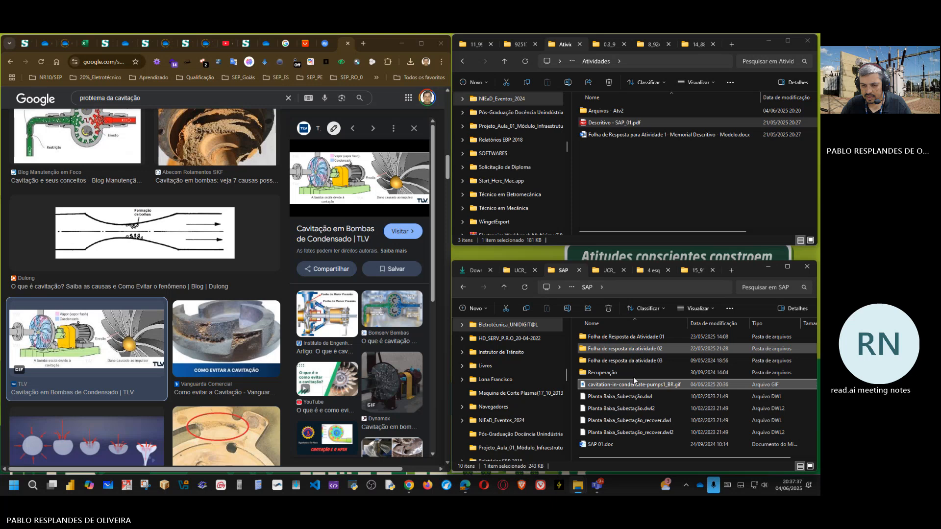
{"action": "key", "text": "Delete"}
{"action": "double_click", "coordinate": [634, 351]}
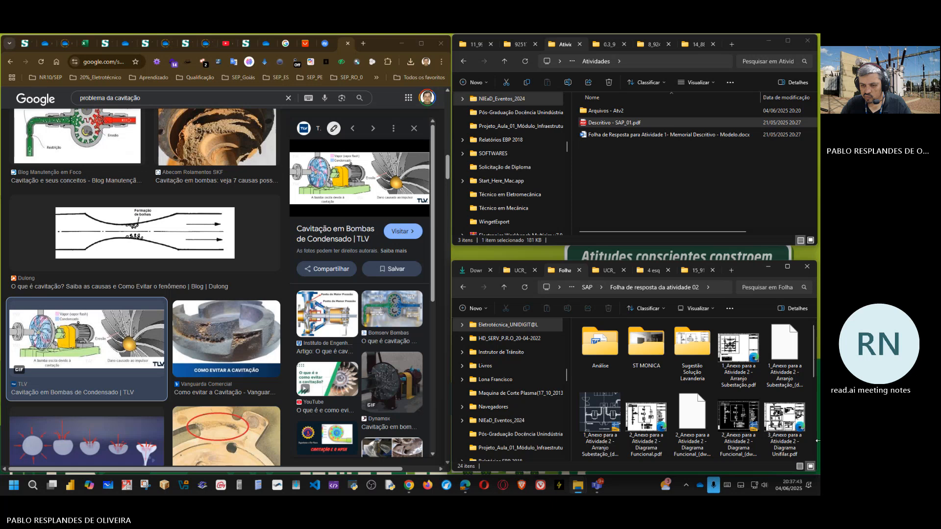
{"action": "scroll", "coordinate": [748, 434], "scroll_direction": "down", "scroll_amount": 4}
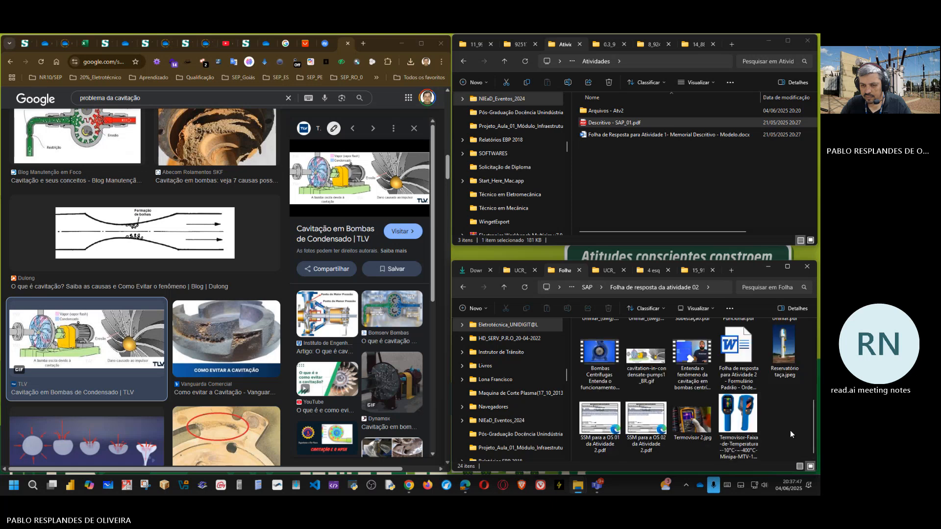
{"action": "scroll", "coordinate": [790, 430], "scroll_direction": "up", "scroll_amount": 4}
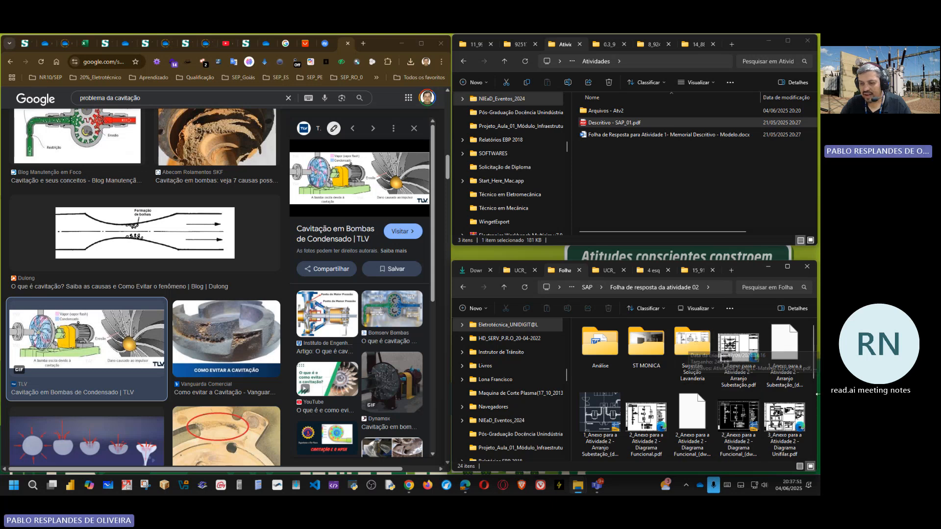
Step: View the water tower photo Reservatório taça.jpeg from the activity 02 folder and close it again
{"action": "scroll", "coordinate": [761, 416], "scroll_direction": "down", "scroll_amount": 3}
{"action": "double_click", "coordinate": [784, 348]}
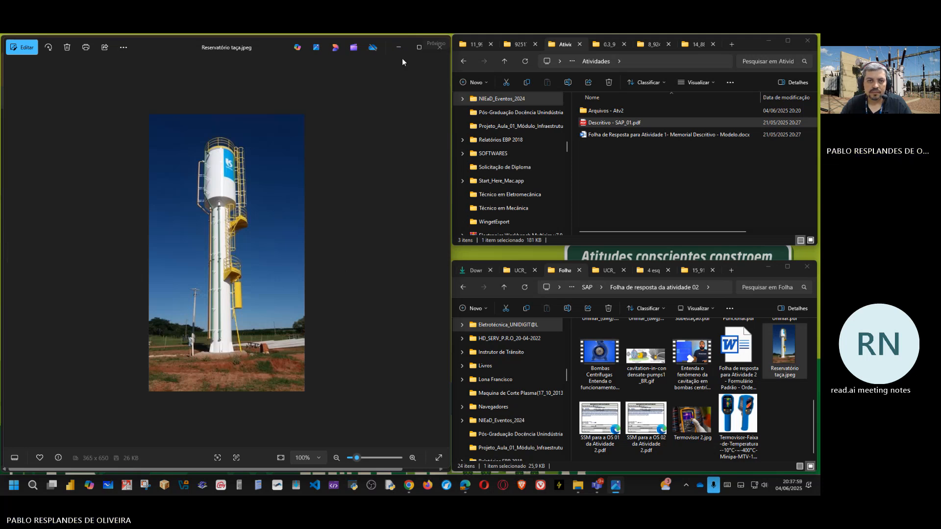
{"action": "left_click", "coordinate": [440, 52]}
{"action": "scroll", "coordinate": [741, 394], "scroll_direction": "up", "scroll_amount": 5}
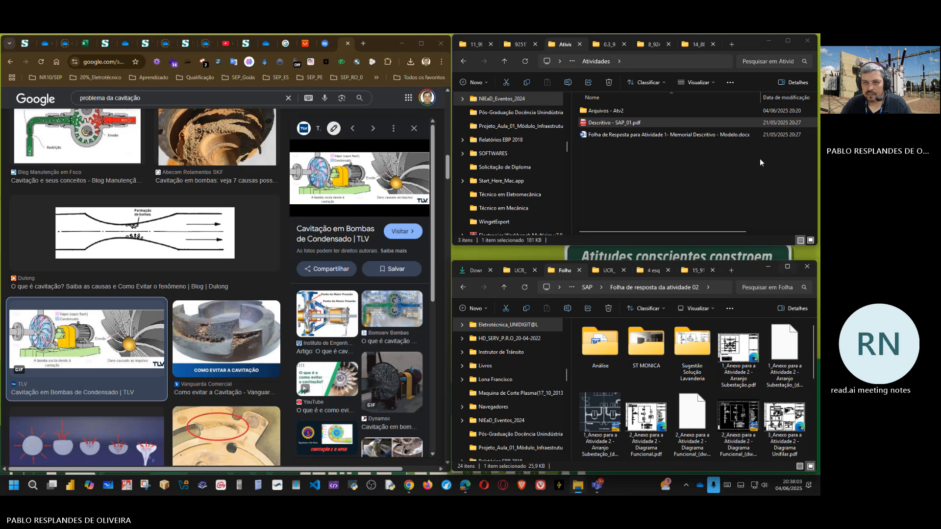
Step: Open the folder "Arquivos - Atv2", bring back SSM 20170102.pdf and close Descritivo - SAP_01.pdf
{"action": "double_click", "coordinate": [598, 110]}
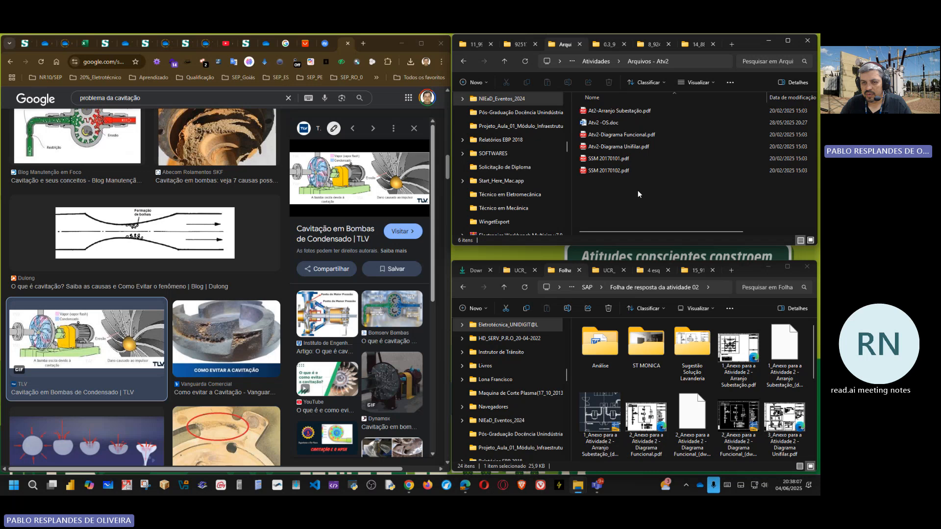
{"action": "left_click", "coordinate": [466, 491]}
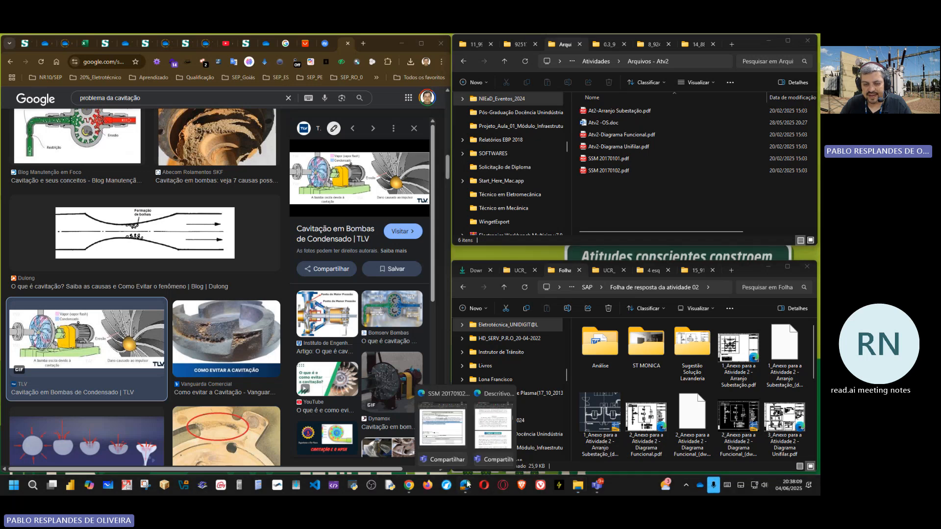
{"action": "left_click", "coordinate": [447, 434]}
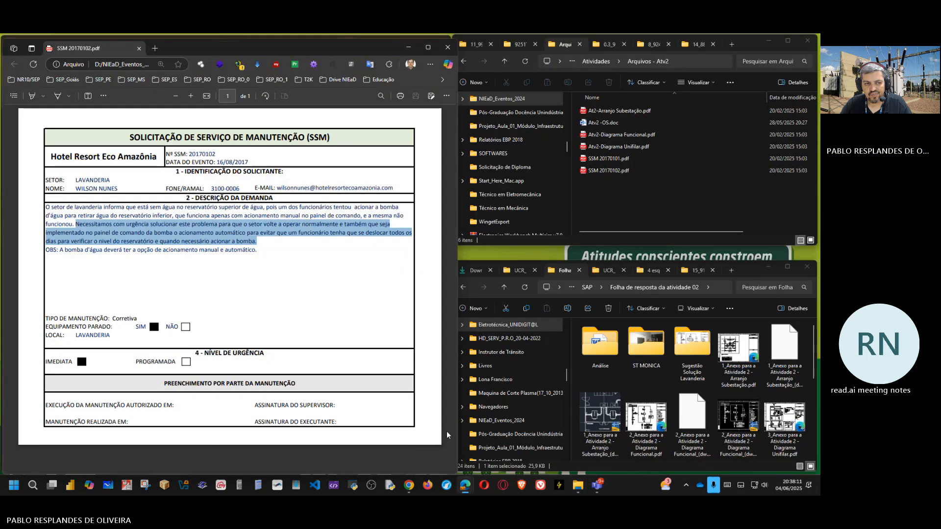
{"action": "mouse_move", "coordinate": [467, 488]}
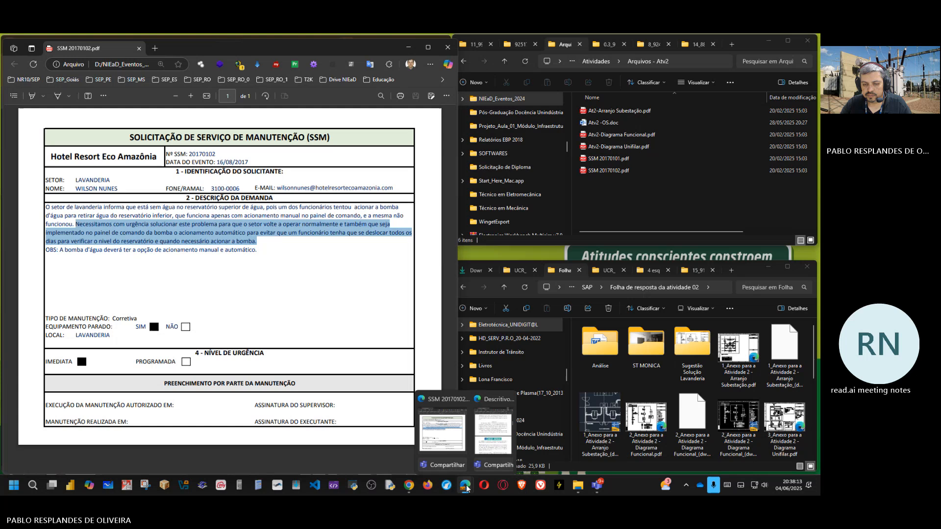
{"action": "left_click", "coordinate": [491, 441]}
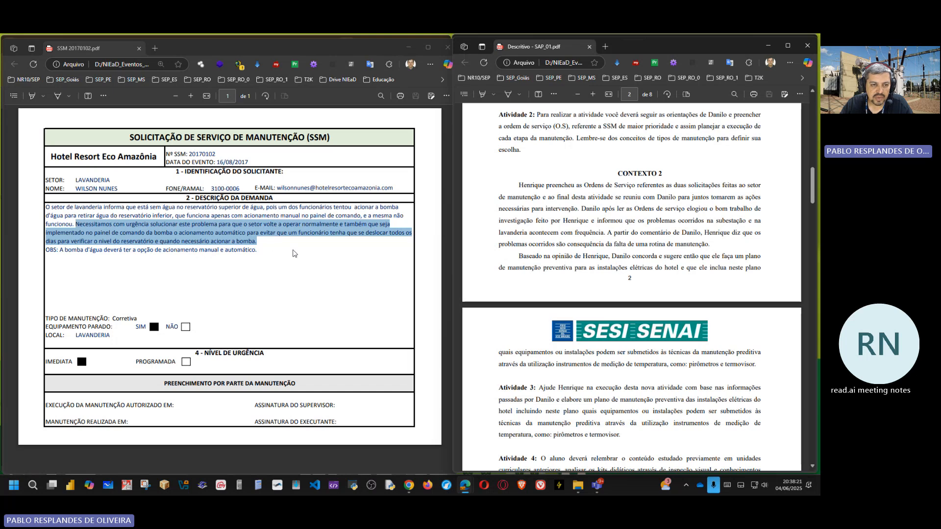
{"action": "left_click", "coordinate": [809, 45]}
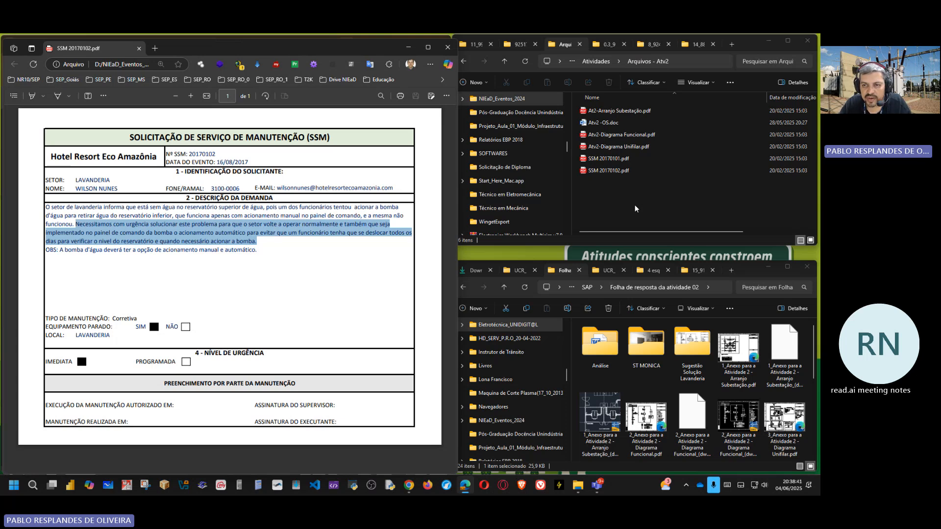
Step: Open Atv2-Diagrama Funcional.pdf and arrange it beside SSM 20170102.pdf in separate windows, with the request form fitted to its narrower window
{"action": "double_click", "coordinate": [637, 134]}
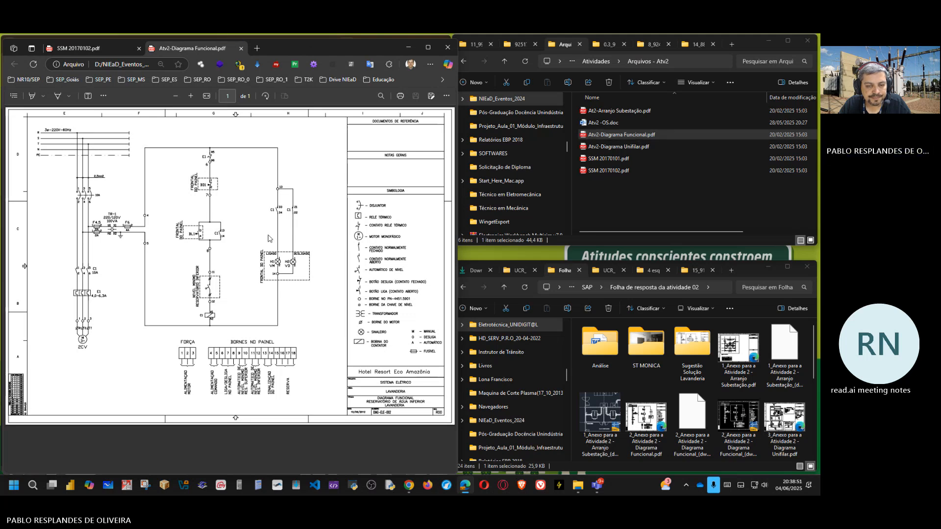
{"action": "left_click_drag", "start_coordinate": [318, 45], "coordinate": [678, 42]}
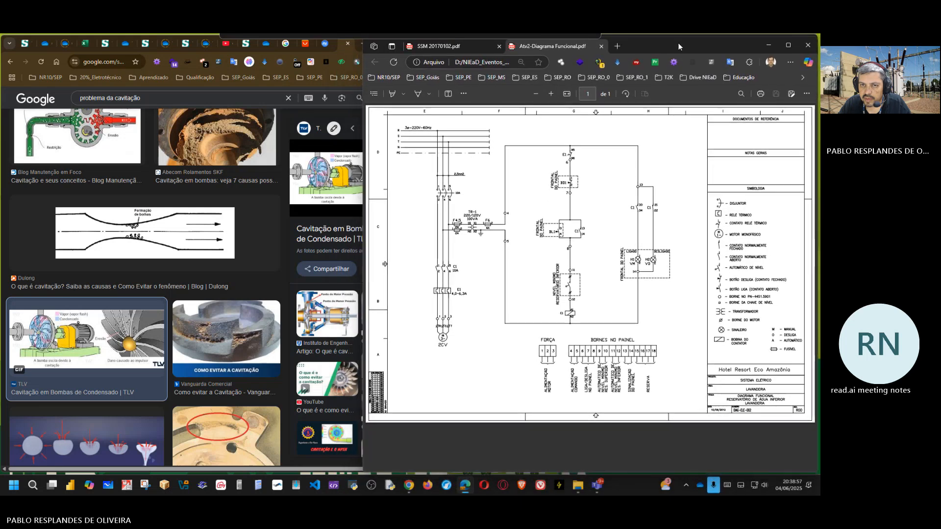
{"action": "left_click", "coordinate": [442, 47]}
{"action": "left_click_drag", "start_coordinate": [442, 47], "coordinate": [78, 46]}
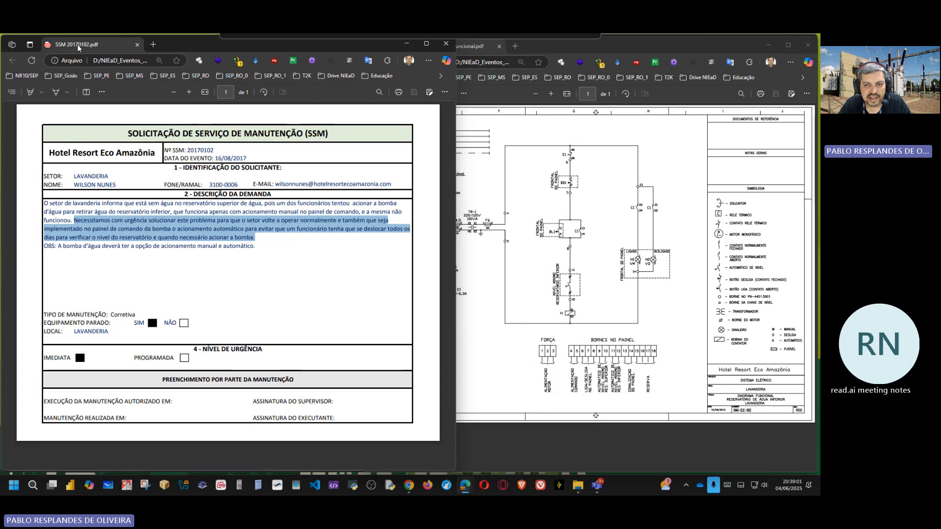
{"action": "left_click", "coordinate": [564, 241]}
{"action": "left_click", "coordinate": [296, 283]}
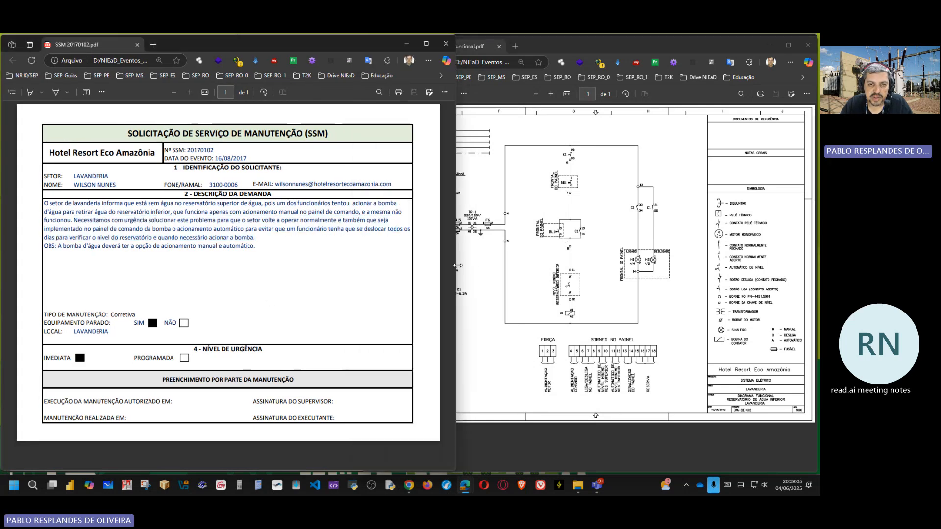
{"action": "left_click_drag", "start_coordinate": [454, 269], "coordinate": [365, 255]}
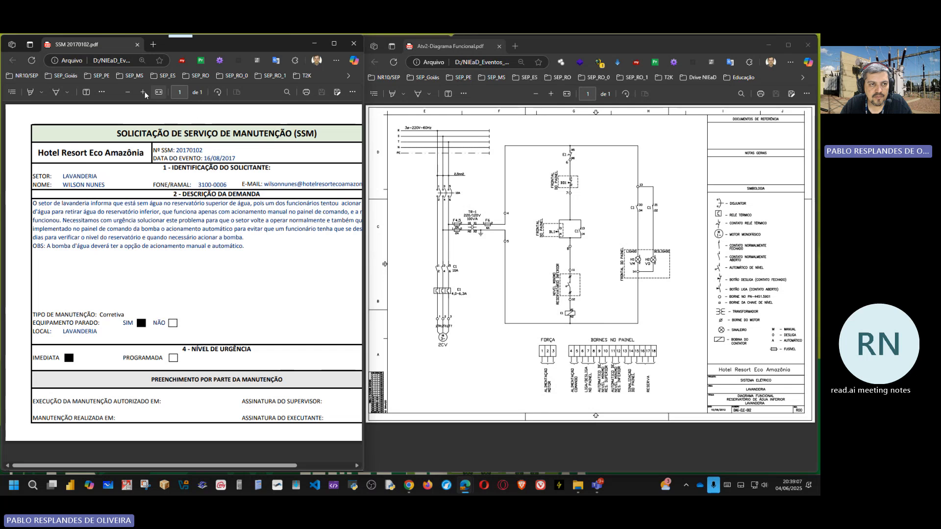
{"action": "left_click", "coordinate": [128, 92]}
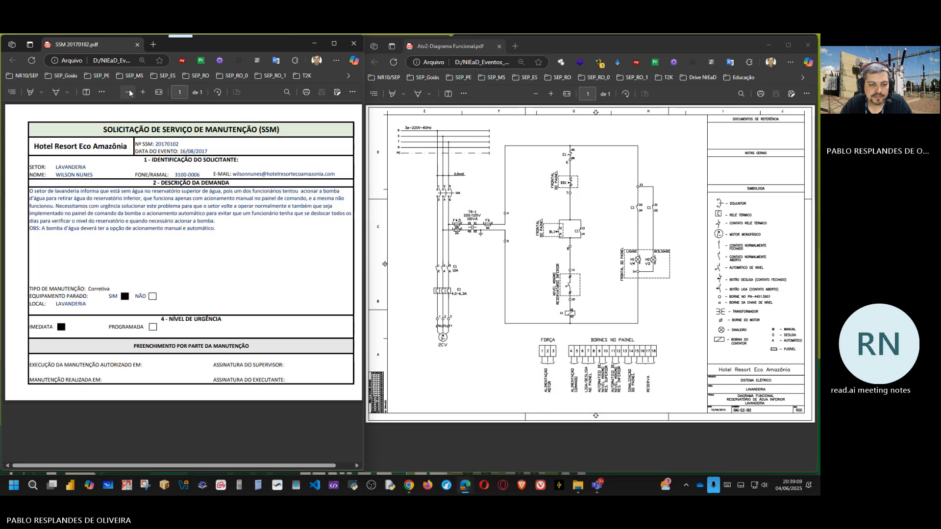
Step: Maximize Atv2-Diagrama Funcional.pdf and examine the laundry pump's power circuit, control circuit, panel terminals and symbol legend at larger scale
{"action": "left_click", "coordinate": [503, 282]}
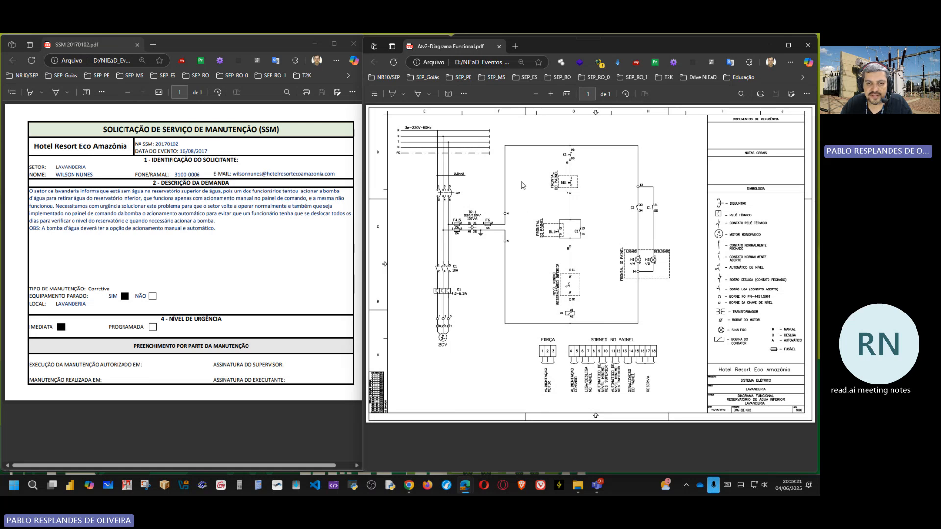
{"action": "left_click", "coordinate": [789, 45]}
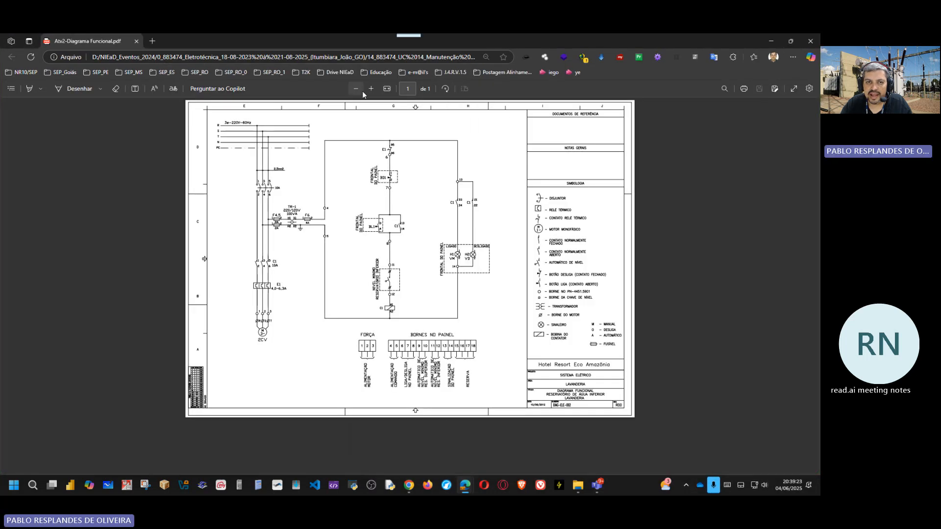
{"action": "left_click", "coordinate": [371, 88]}
{"action": "left_click", "coordinate": [371, 88]}
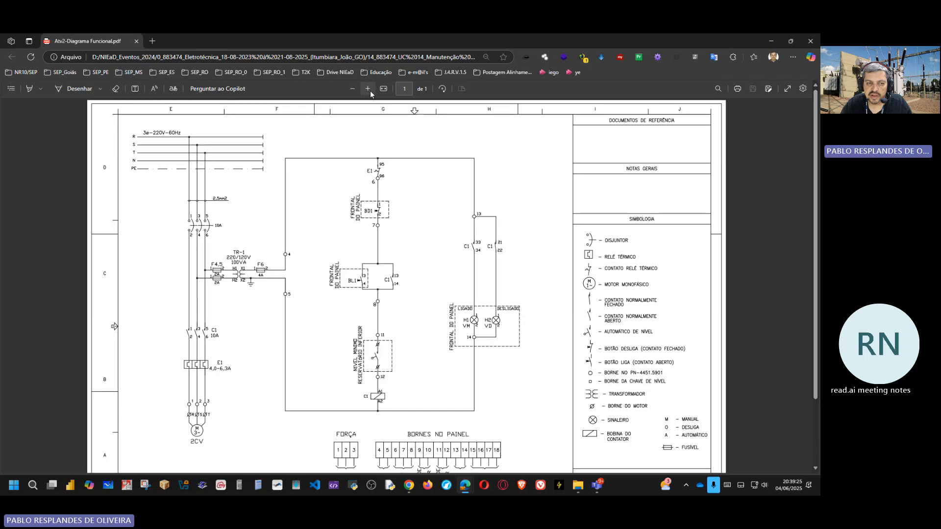
{"action": "left_click", "coordinate": [371, 89]}
{"action": "scroll", "coordinate": [419, 199], "scroll_direction": "down", "scroll_amount": 3}
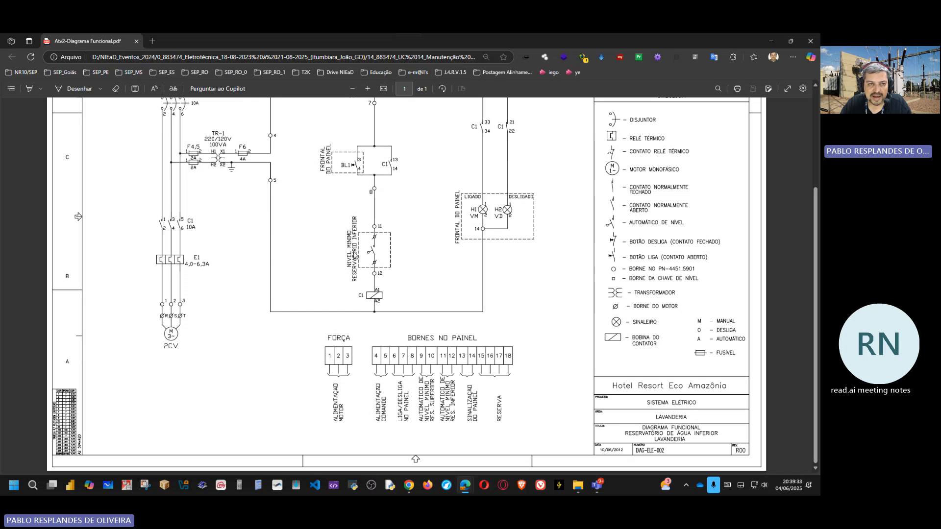
{"action": "scroll", "coordinate": [219, 258], "scroll_direction": "up", "scroll_amount": 2}
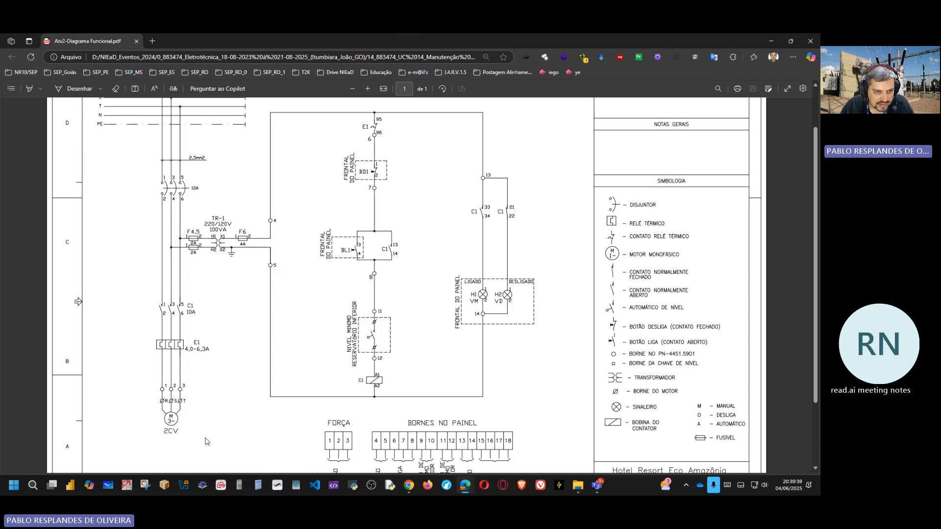
{"action": "scroll", "coordinate": [206, 441], "scroll_direction": "up", "scroll_amount": 2}
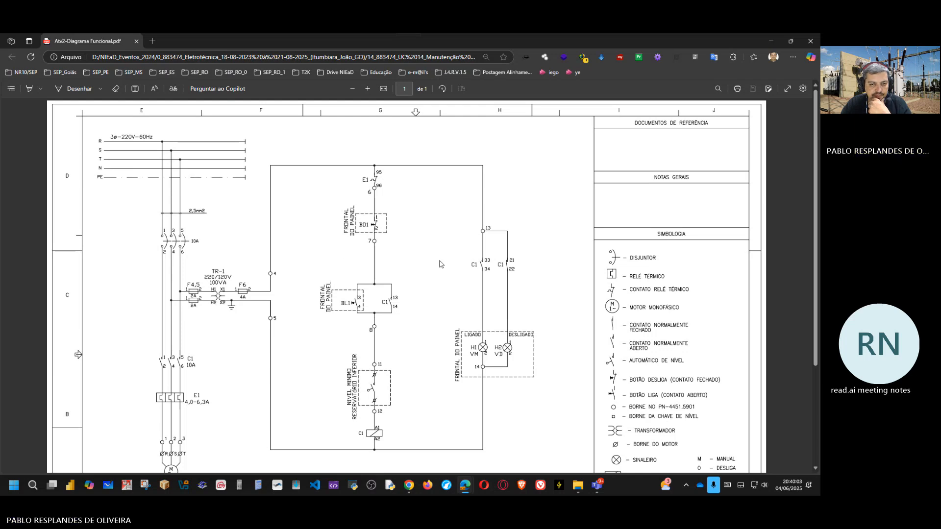
{"action": "scroll", "coordinate": [440, 264], "scroll_direction": "down", "scroll_amount": 1}
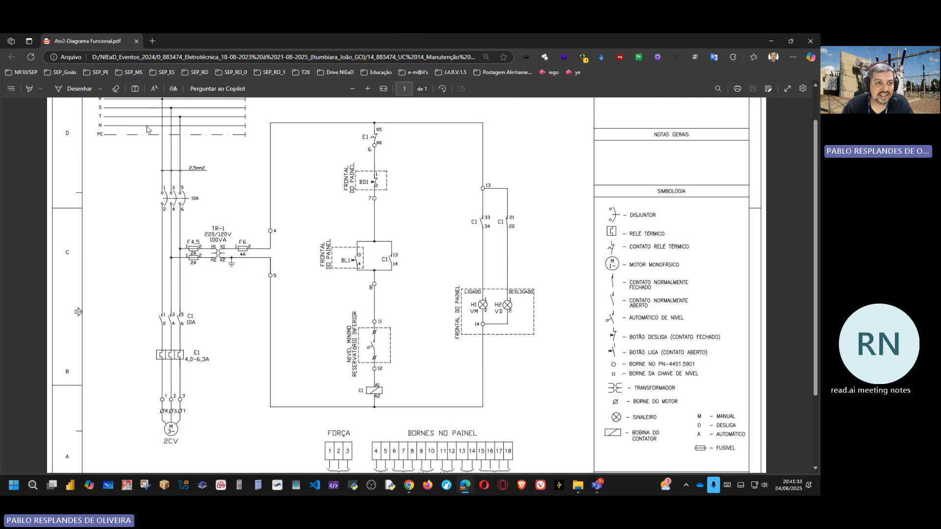
Step: Set the drawing ink to red and trace the BL1 start button contact down to the node below it in the control circuit
{"action": "left_click", "coordinate": [107, 91]}
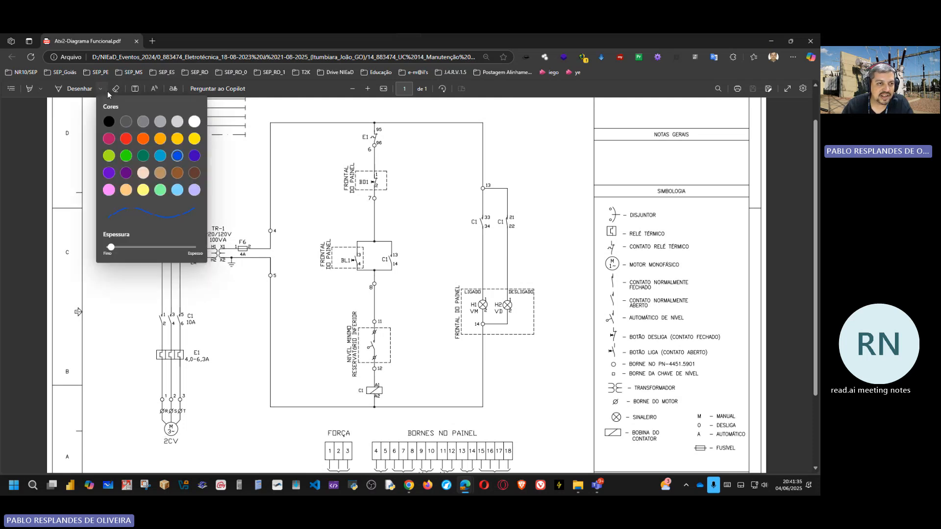
{"action": "left_click", "coordinate": [126, 140]}
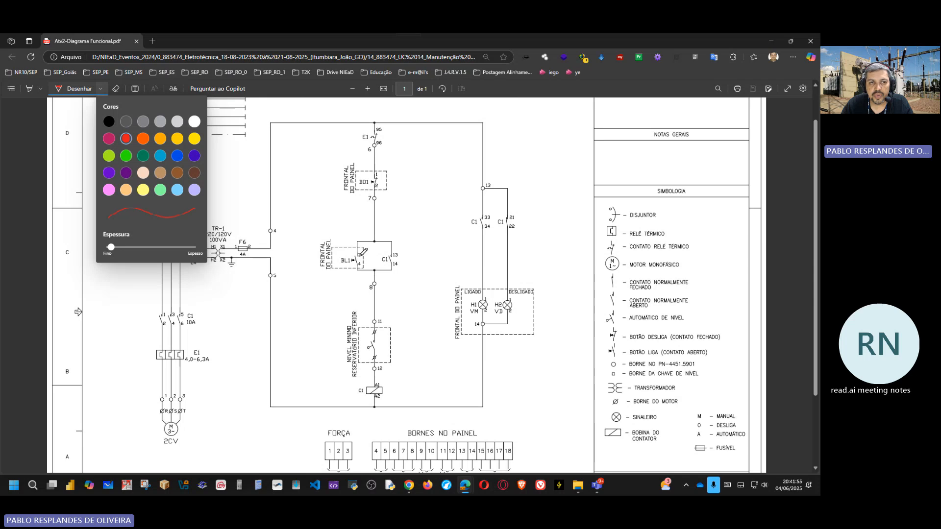
{"action": "key", "text": "Escape"}
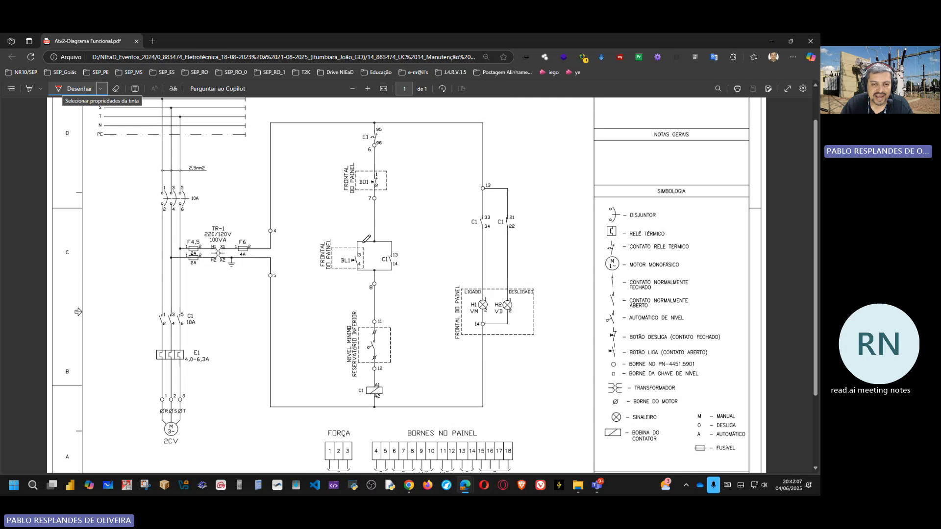
{"action": "mouse_move", "coordinate": [357, 248]}
{"action": "left_mouse_down"}
{"action": "mouse_move", "coordinate": [358, 270]}
{"action": "mouse_move", "coordinate": [375, 269]}
{"action": "left_mouse_up"}
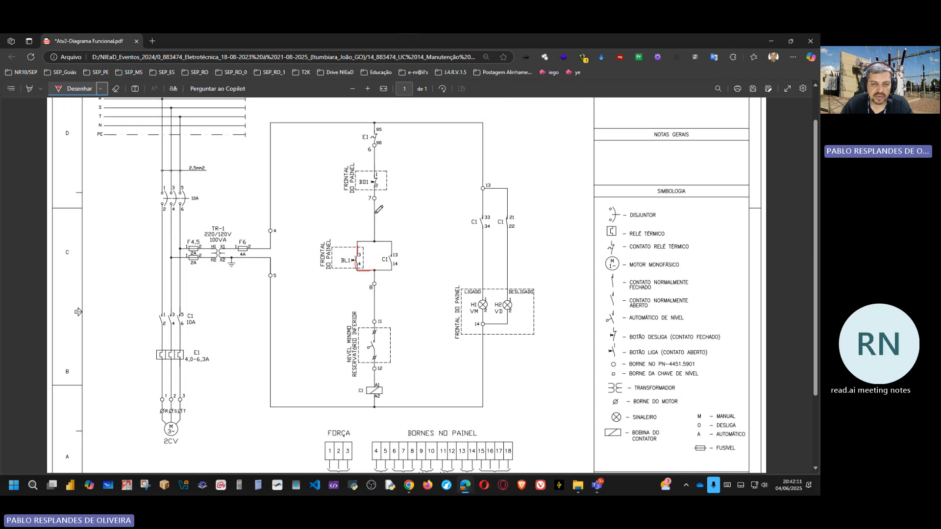
Step: Trace the control path in red from fuse F6 through E1, BD1 and the BL1/C1 contacts to terminal 11, and check-mark the C1 contact
{"action": "left_click_drag", "start_coordinate": [376, 209], "coordinate": [375, 241]}
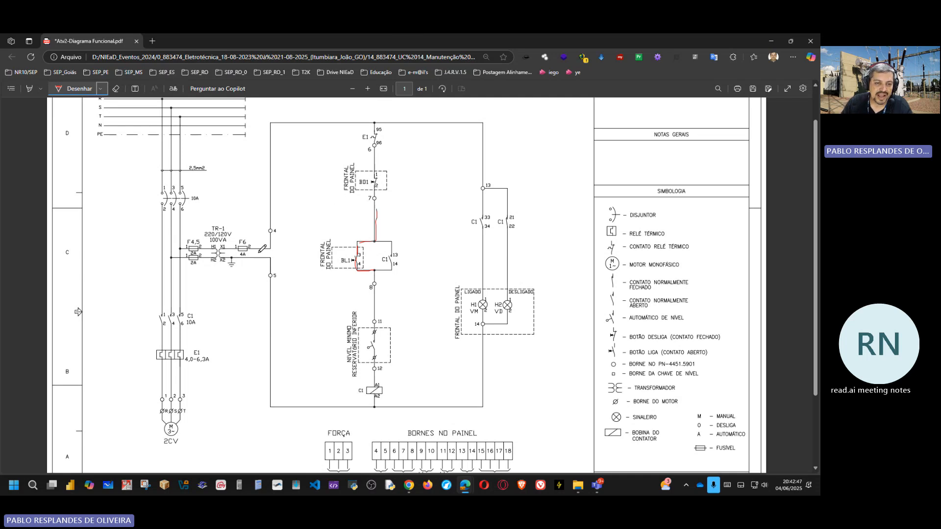
{"action": "mouse_move", "coordinate": [259, 253]}
{"action": "left_mouse_down"}
{"action": "mouse_move", "coordinate": [278, 155]}
{"action": "mouse_move", "coordinate": [304, 117]}
{"action": "mouse_move", "coordinate": [378, 129]}
{"action": "mouse_move", "coordinate": [374, 229]}
{"action": "mouse_move", "coordinate": [358, 253]}
{"action": "left_mouse_up"}
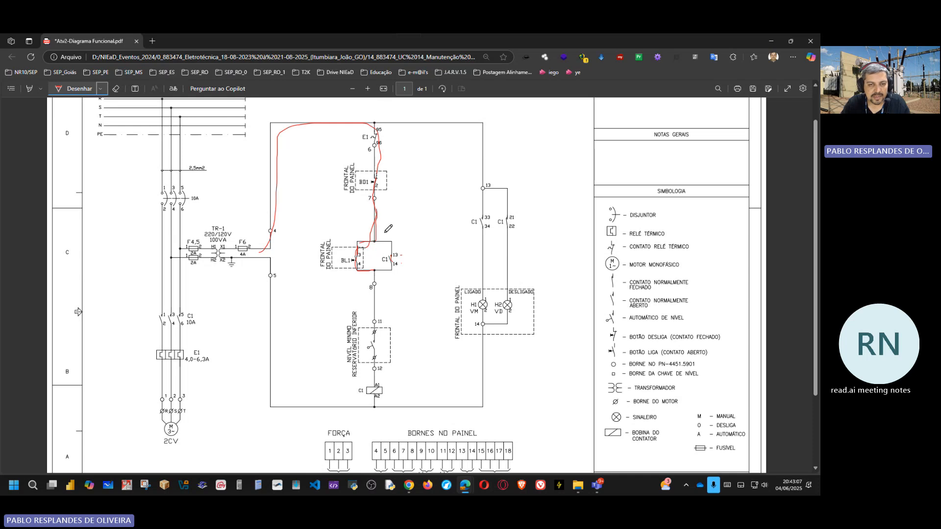
{"action": "mouse_move", "coordinate": [389, 244]}
{"action": "left_mouse_down"}
{"action": "mouse_move", "coordinate": [395, 257]}
{"action": "mouse_move", "coordinate": [382, 269]}
{"action": "left_mouse_up"}
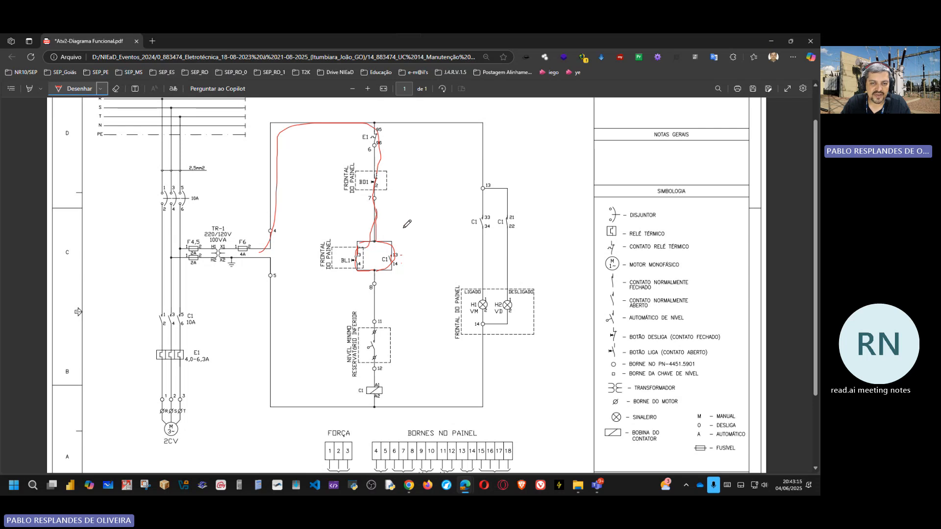
{"action": "left_click_drag", "start_coordinate": [409, 224], "coordinate": [397, 233]}
{"action": "left_click_drag", "start_coordinate": [396, 226], "coordinate": [397, 233]}
{"action": "left_click_drag", "start_coordinate": [379, 271], "coordinate": [375, 322]}
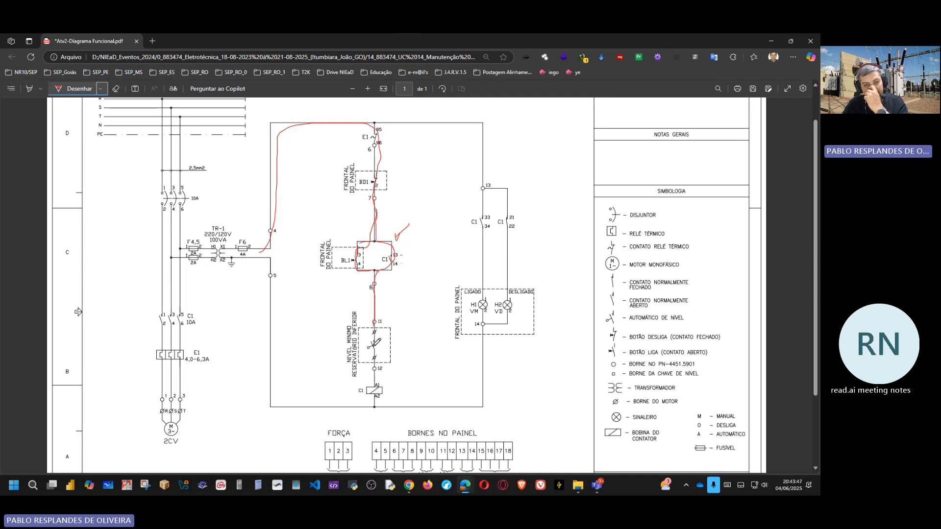
Step: Switch to Chrome to look at the vibration meter pages, and return to Atv2-Diagrama Funcional.pdf maximized
{"action": "left_click", "coordinate": [793, 43]}
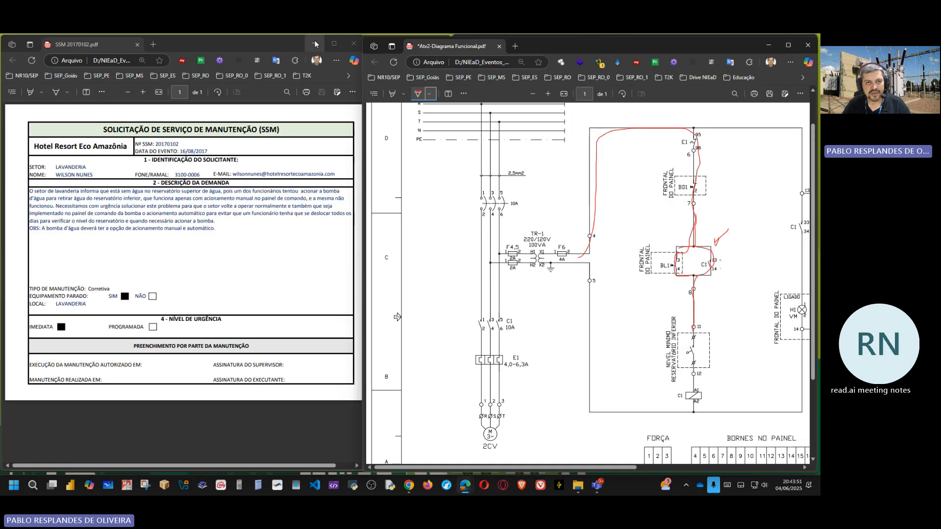
{"action": "left_click", "coordinate": [314, 44]}
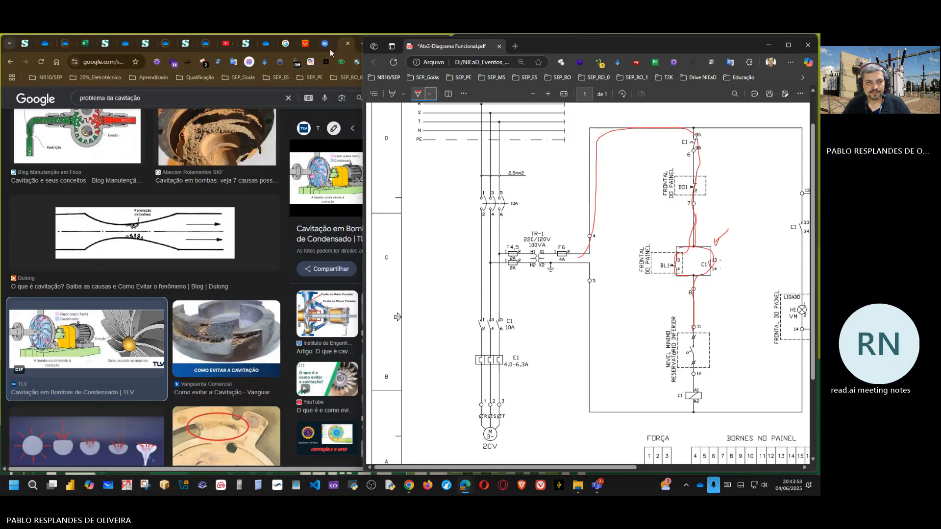
{"action": "left_click", "coordinate": [304, 44]}
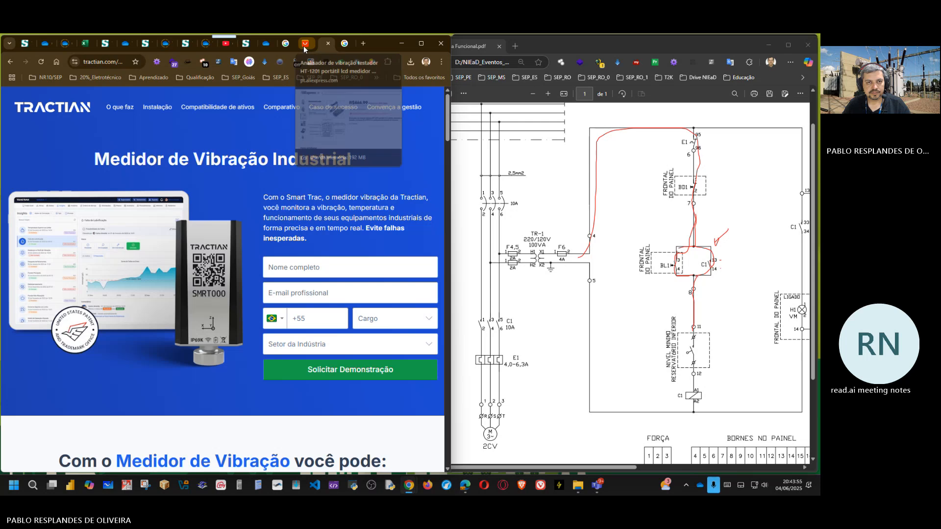
{"action": "left_click", "coordinate": [304, 45]}
{"action": "left_click", "coordinate": [286, 46]}
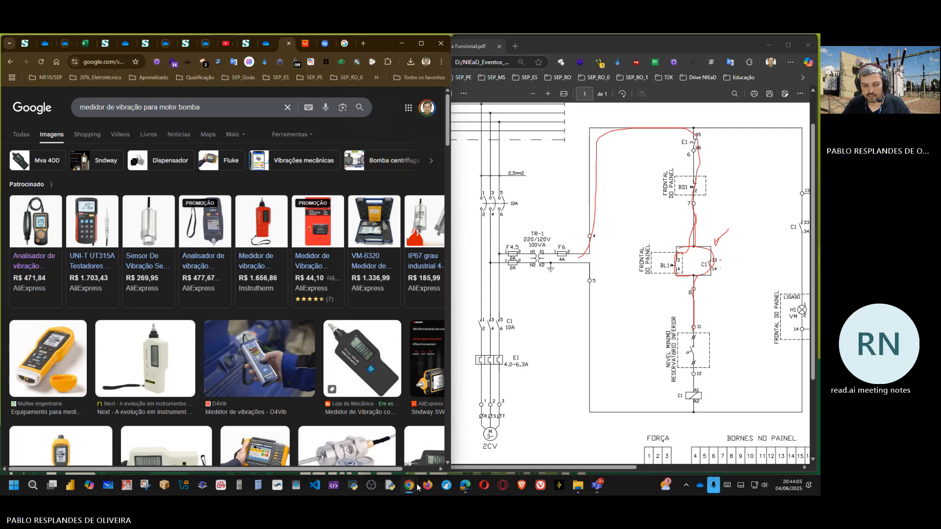
{"action": "mouse_move", "coordinate": [464, 485]}
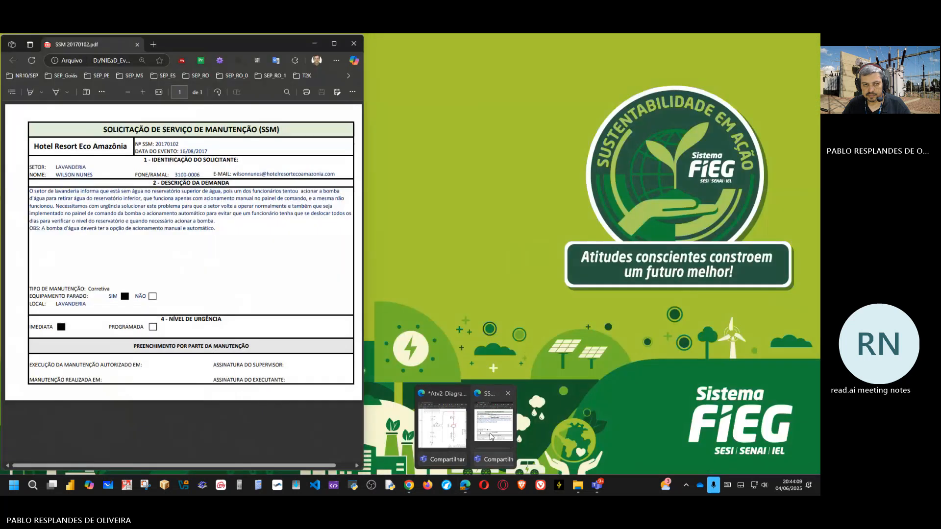
{"action": "left_click", "coordinate": [490, 431]}
{"action": "left_click", "coordinate": [591, 259]}
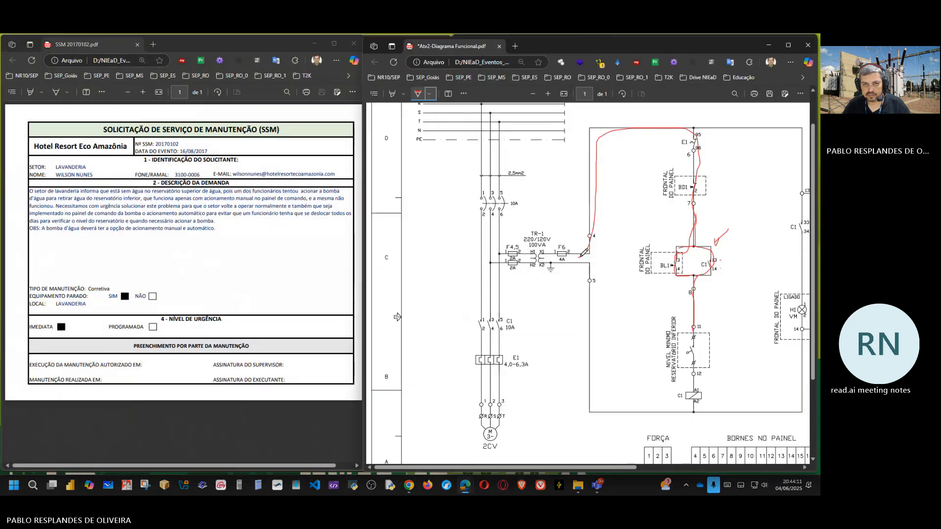
{"action": "left_click", "coordinate": [788, 45]}
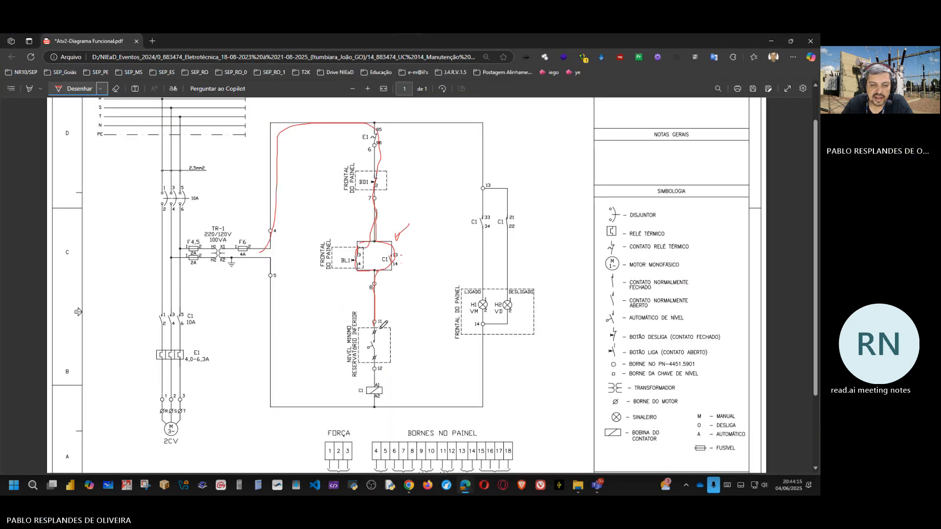
Step: Circle the lower-reservoir level contact and draw a red boxed branch from terminal 7 to 11, labelling BL1's branch M and the new one A
{"action": "mouse_move", "coordinate": [376, 325]}
{"action": "left_mouse_down"}
{"action": "mouse_move", "coordinate": [351, 349]}
{"action": "mouse_move", "coordinate": [390, 365]}
{"action": "mouse_move", "coordinate": [401, 324]}
{"action": "mouse_move", "coordinate": [373, 325]}
{"action": "left_mouse_up"}
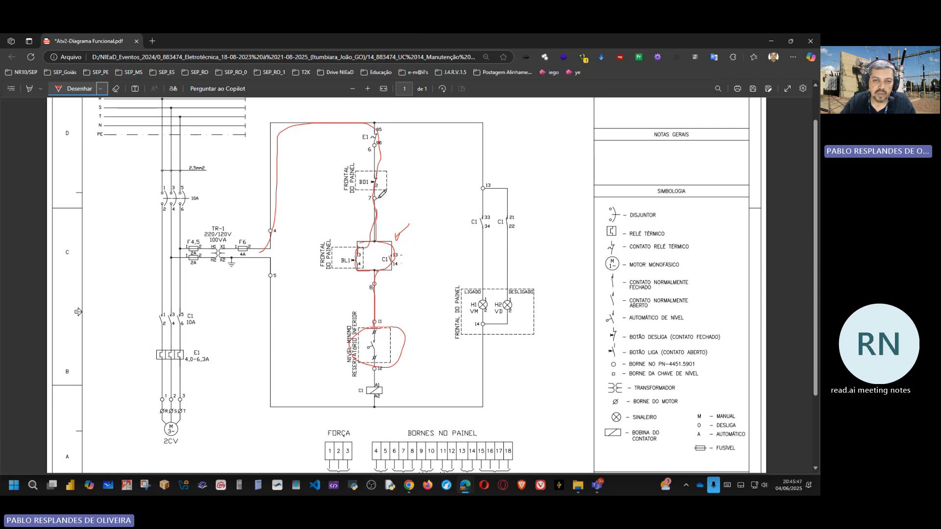
{"action": "mouse_move", "coordinate": [379, 198]}
{"action": "left_mouse_down"}
{"action": "mouse_move", "coordinate": [434, 198]}
{"action": "mouse_move", "coordinate": [433, 245]}
{"action": "mouse_move", "coordinate": [420, 244]}
{"action": "mouse_move", "coordinate": [413, 270]}
{"action": "mouse_move", "coordinate": [447, 272]}
{"action": "mouse_move", "coordinate": [448, 247]}
{"action": "mouse_move", "coordinate": [435, 244]}
{"action": "left_mouse_up"}
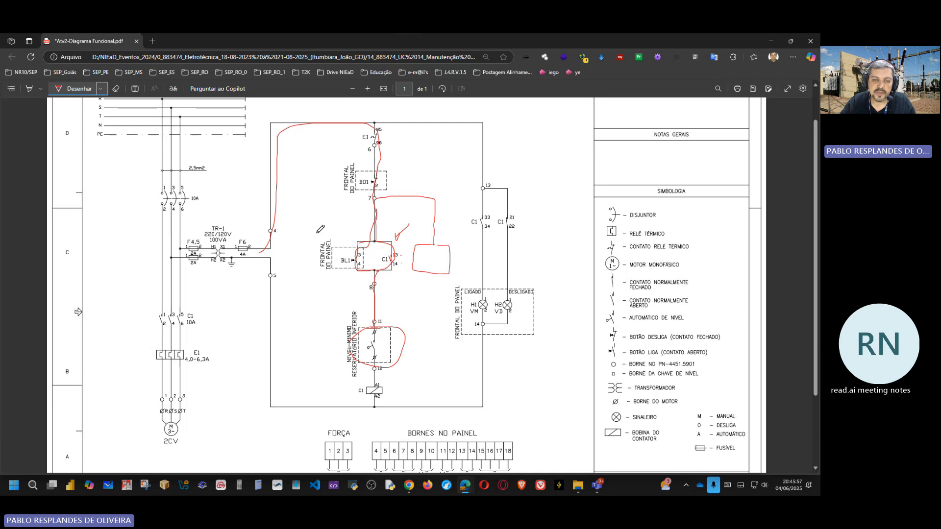
{"action": "mouse_move", "coordinate": [336, 236]}
{"action": "left_mouse_down"}
{"action": "mouse_move", "coordinate": [350, 222]}
{"action": "mouse_move", "coordinate": [352, 236]}
{"action": "left_mouse_up"}
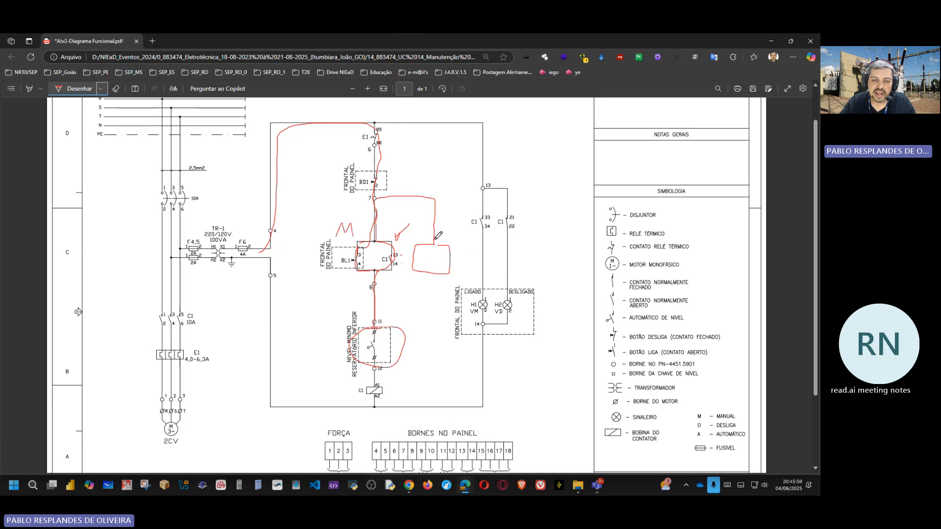
{"action": "left_click_drag", "start_coordinate": [440, 234], "coordinate": [452, 226]}
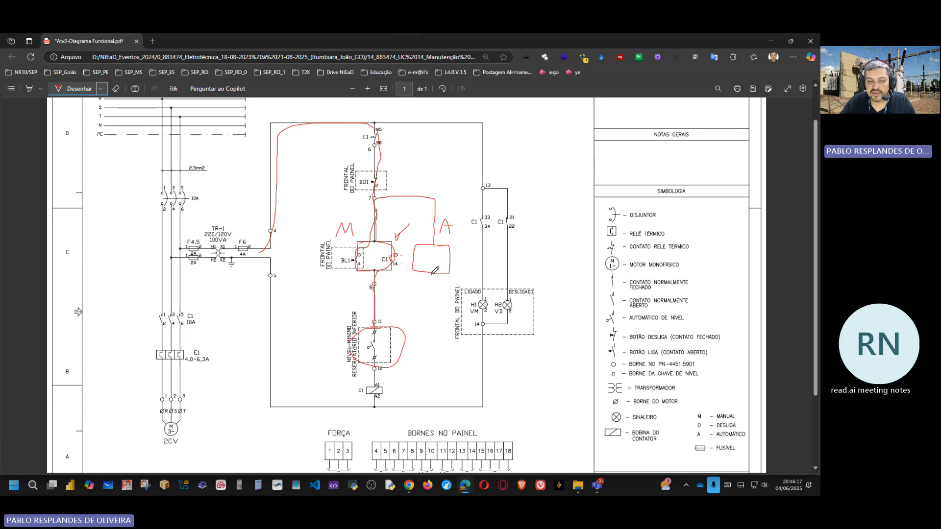
{"action": "left_click_drag", "start_coordinate": [432, 275], "coordinate": [403, 321]}
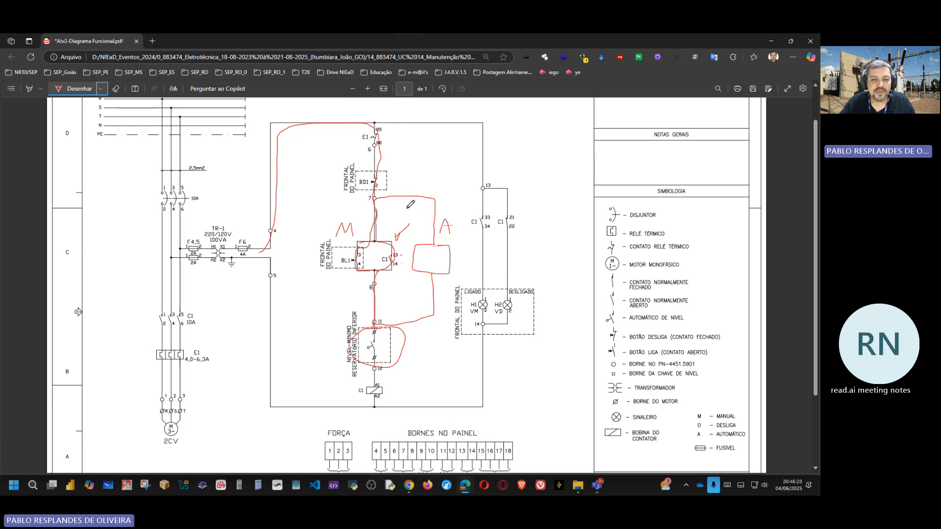
Step: Draw a red oval selector with a line toward M, and number that position 1
{"action": "left_click_drag", "start_coordinate": [407, 206], "coordinate": [361, 235]}
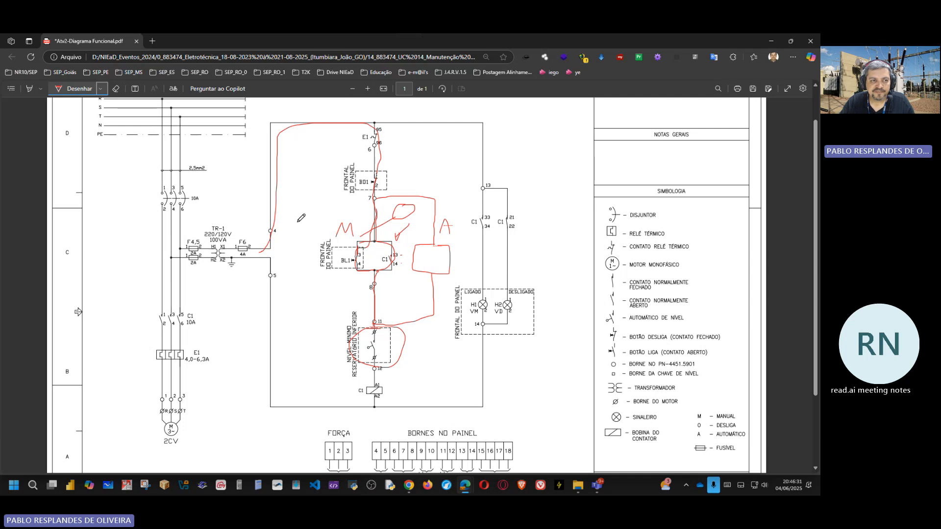
{"action": "left_click", "coordinate": [101, 91]}
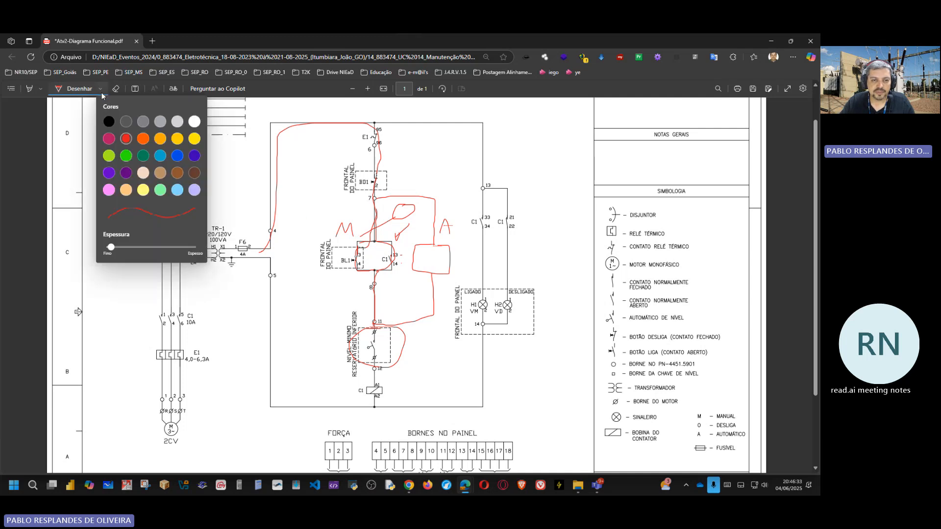
{"action": "key", "text": "Escape"}
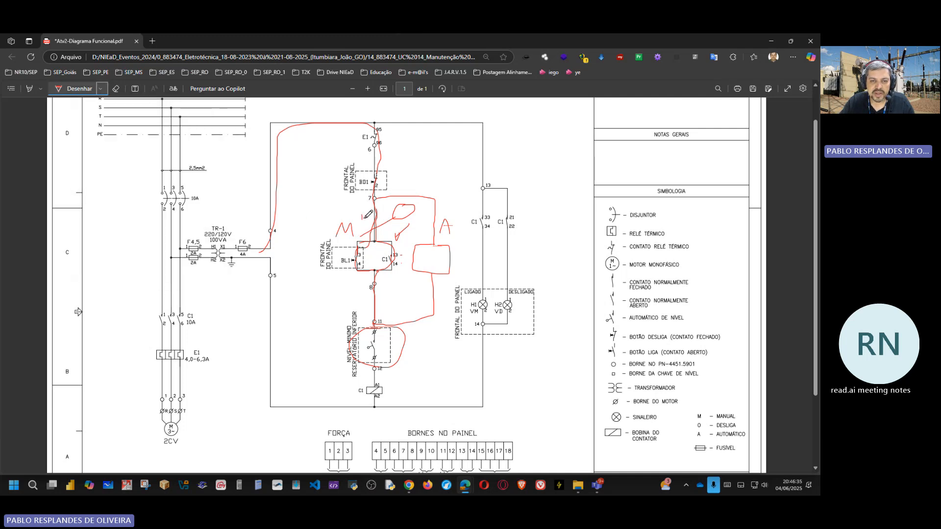
Step: Set the ink to green, number the A position 2, underline the A and draw a line from the selector oval to the A branch
{"action": "left_click", "coordinate": [100, 90]}
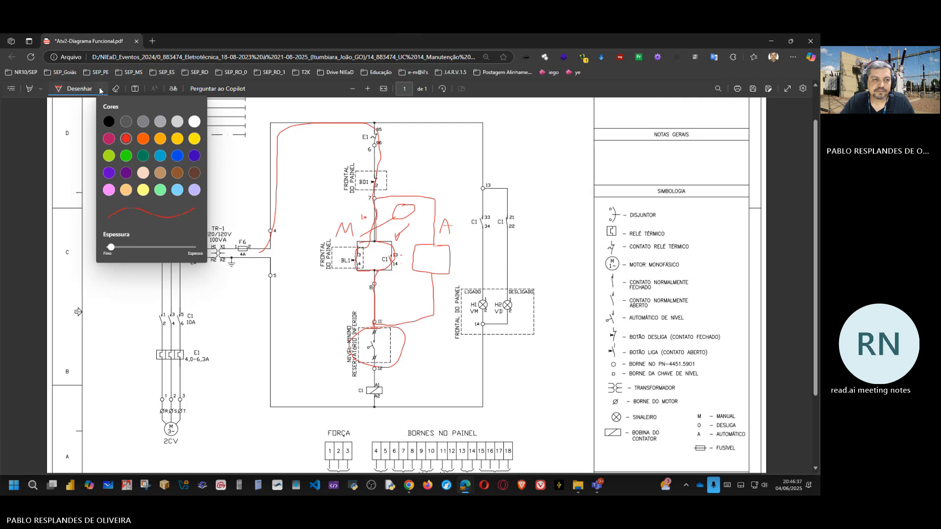
{"action": "left_click", "coordinate": [126, 156]}
{"action": "left_click", "coordinate": [444, 209]}
{"action": "left_click_drag", "start_coordinate": [442, 212], "coordinate": [457, 209]}
{"action": "left_click_drag", "start_coordinate": [441, 240], "coordinate": [456, 239]}
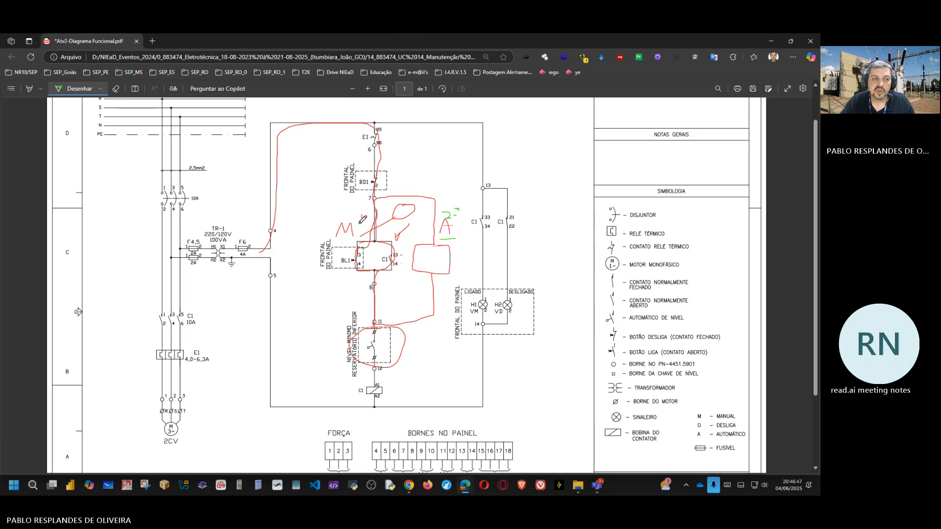
{"action": "left_click_drag", "start_coordinate": [403, 219], "coordinate": [435, 240]}
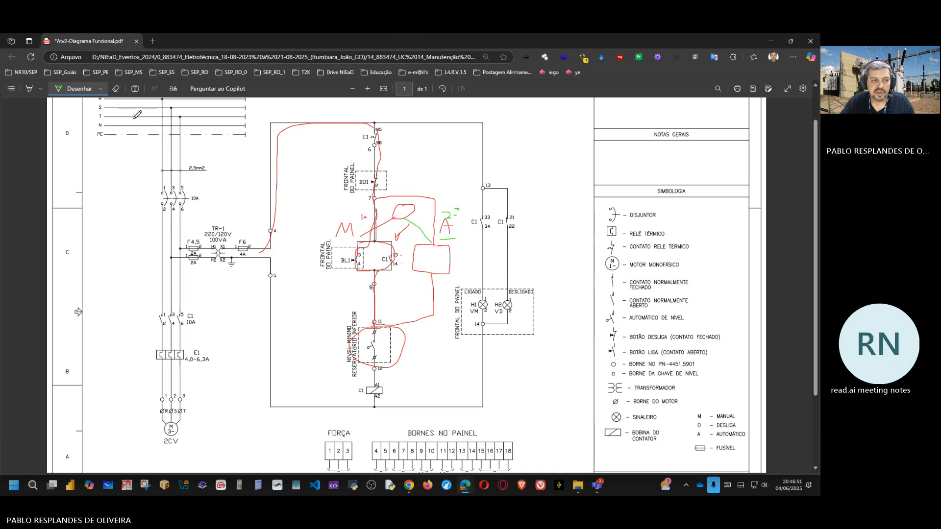
Step: Set the ink to blue and draw a third selector position straight down from the oval
{"action": "left_click", "coordinate": [100, 93]}
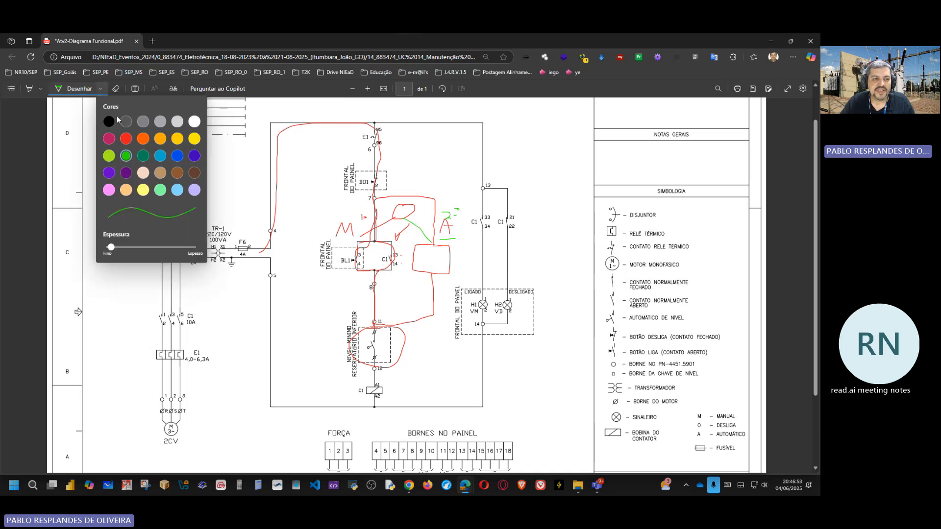
{"action": "left_click", "coordinate": [177, 155]}
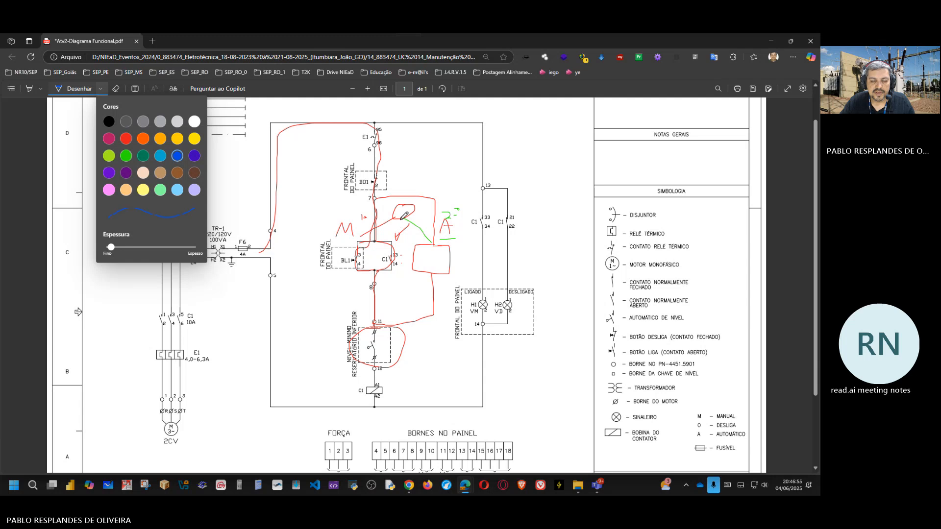
{"action": "left_click_drag", "start_coordinate": [401, 220], "coordinate": [401, 256]}
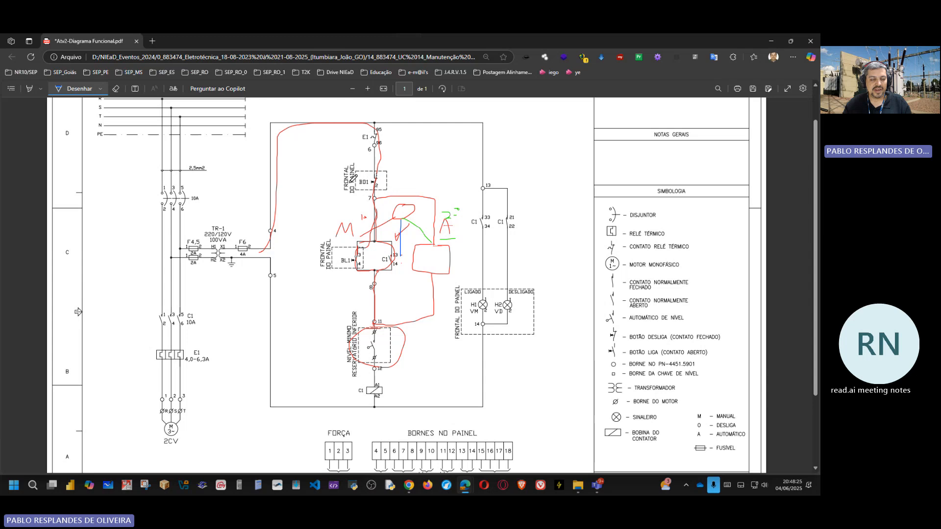
Step: Draw a blue arrow pointing at the BD1 stop button, write 1º beside the lower-reservoir level contact and enclose that contact in a blue box
{"action": "mouse_move", "coordinate": [322, 185]}
{"action": "left_mouse_down"}
{"action": "mouse_move", "coordinate": [362, 185]}
{"action": "mouse_move", "coordinate": [361, 193]}
{"action": "mouse_move", "coordinate": [360, 172]}
{"action": "mouse_move", "coordinate": [373, 182]}
{"action": "left_mouse_up"}
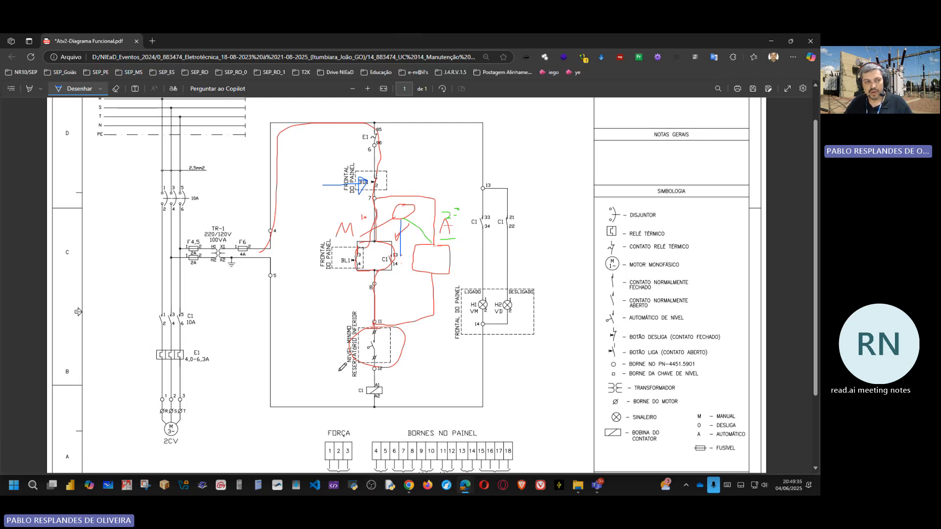
{"action": "mouse_move", "coordinate": [309, 338]}
{"action": "left_mouse_down"}
{"action": "mouse_move", "coordinate": [311, 363]}
{"action": "mouse_move", "coordinate": [326, 340]}
{"action": "left_mouse_up"}
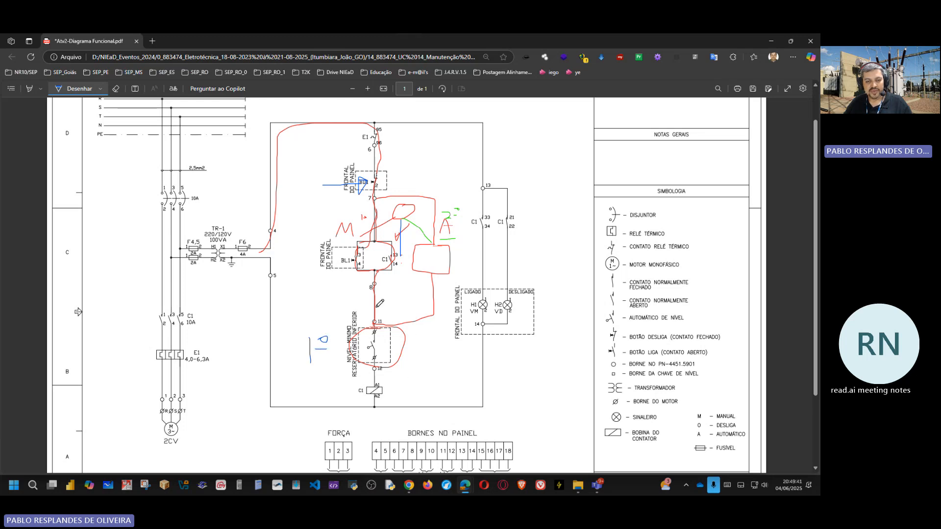
{"action": "mouse_move", "coordinate": [336, 310]}
{"action": "left_mouse_down"}
{"action": "mouse_move", "coordinate": [336, 365]}
{"action": "mouse_move", "coordinate": [408, 376]}
{"action": "mouse_move", "coordinate": [403, 312]}
{"action": "mouse_move", "coordinate": [346, 304]}
{"action": "left_mouse_up"}
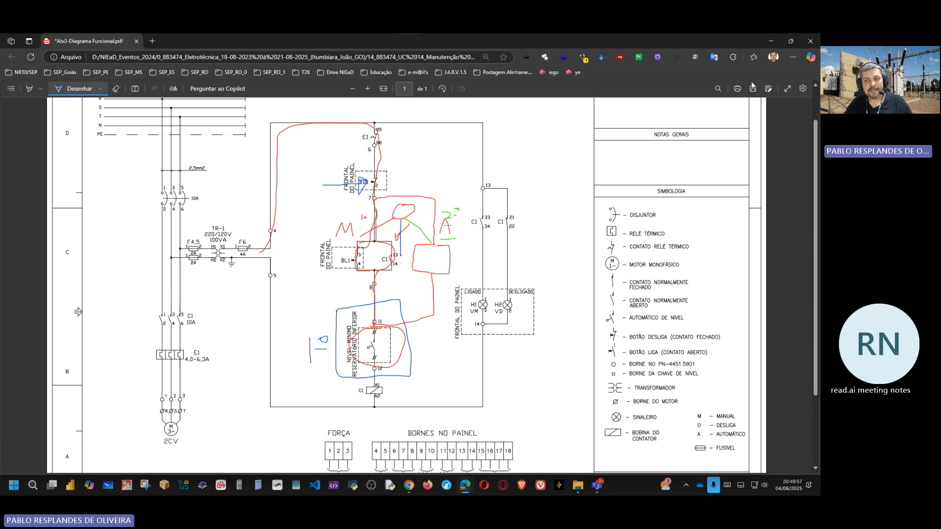
Step: Reduce the functional diagram window, minimise SSM 20170102 and switch to the browser's Google Images search about cavitation
{"action": "left_click", "coordinate": [792, 41]}
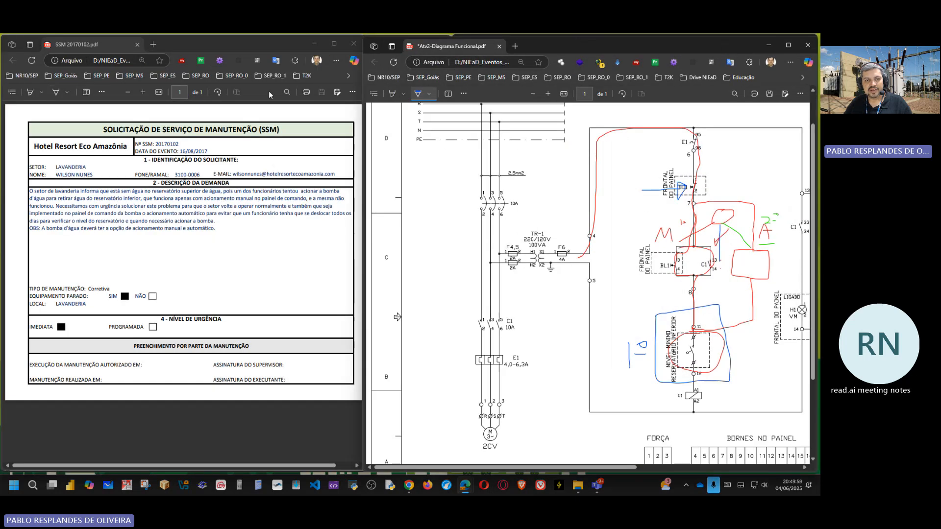
{"action": "left_click", "coordinate": [313, 44]}
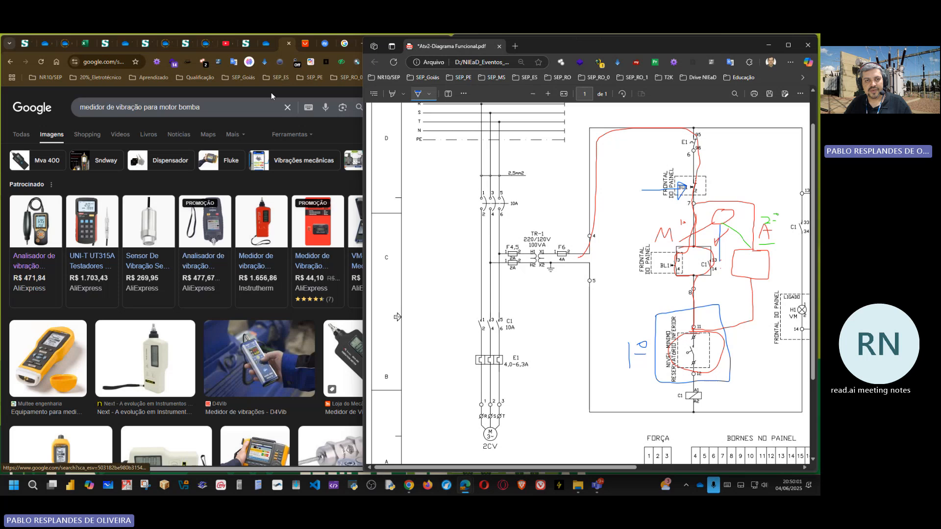
{"action": "left_click", "coordinate": [280, 51]}
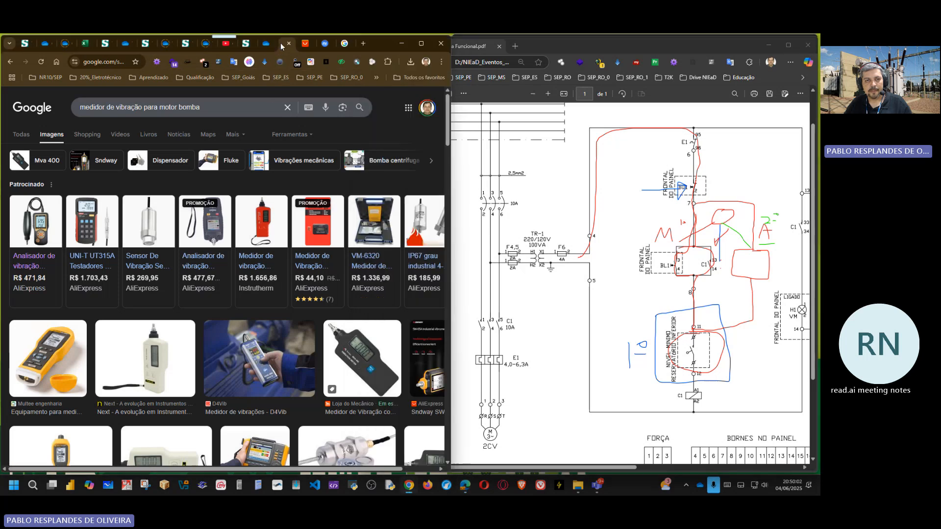
{"action": "left_click", "coordinate": [346, 45]}
{"action": "scroll", "coordinate": [162, 113], "scroll_direction": "up", "scroll_amount": 5}
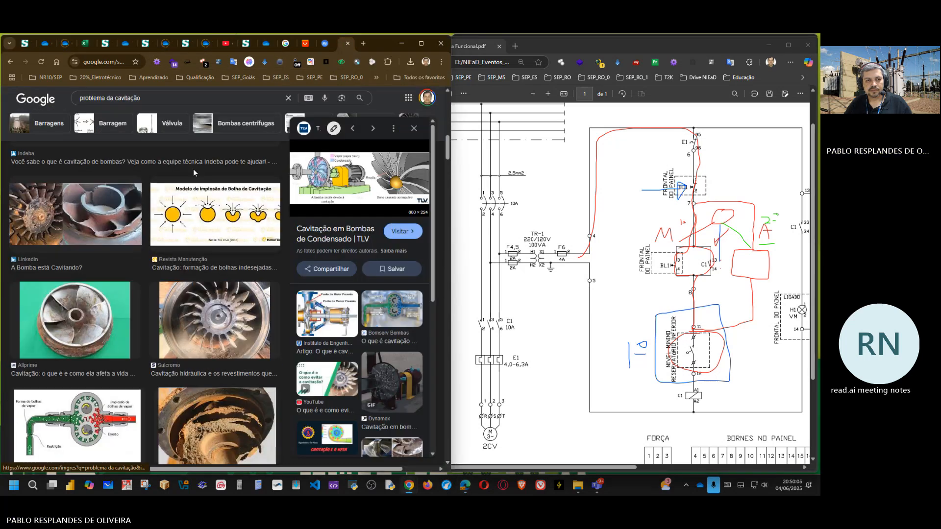
Step: Search Google Images for "chave de 3 posições para motobomba"
{"action": "left_click_drag", "start_coordinate": [153, 99], "coordinate": [67, 102]}
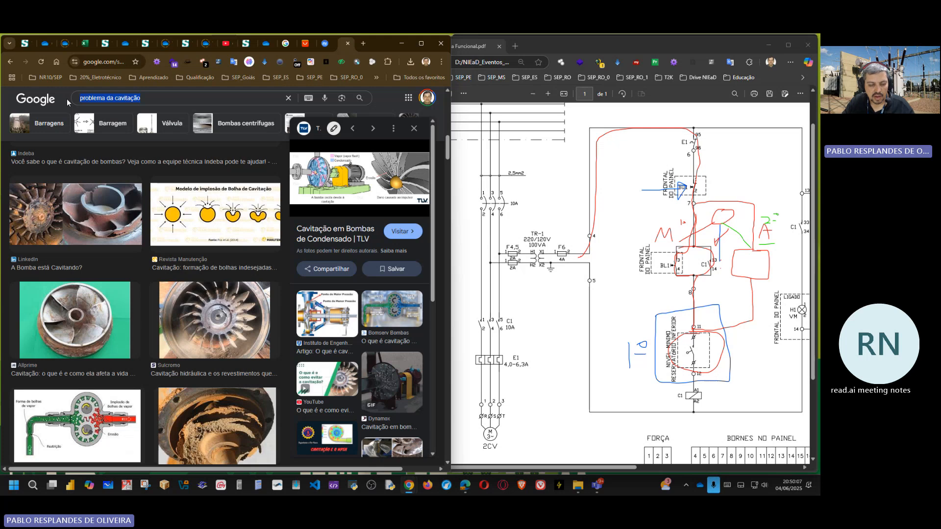
{"action": "type", "text": "chave"}
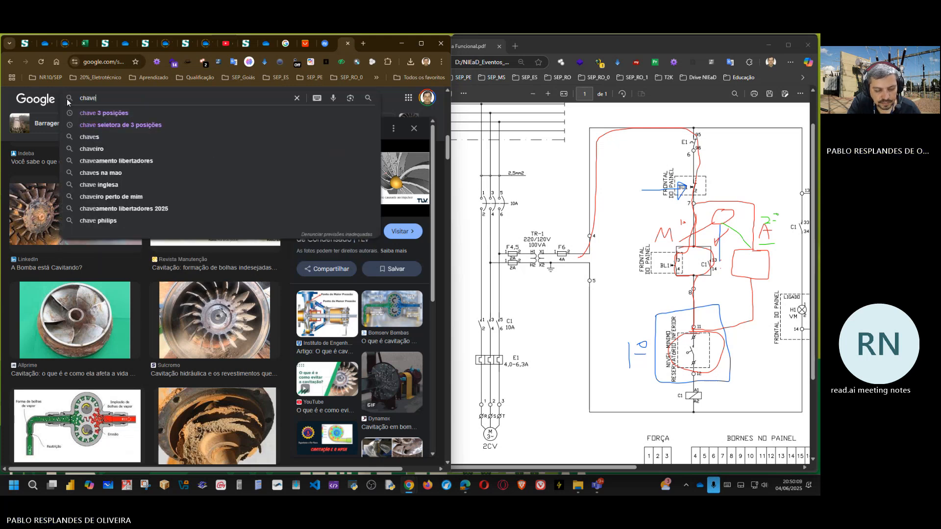
{"action": "type", "text": " de 3 "}
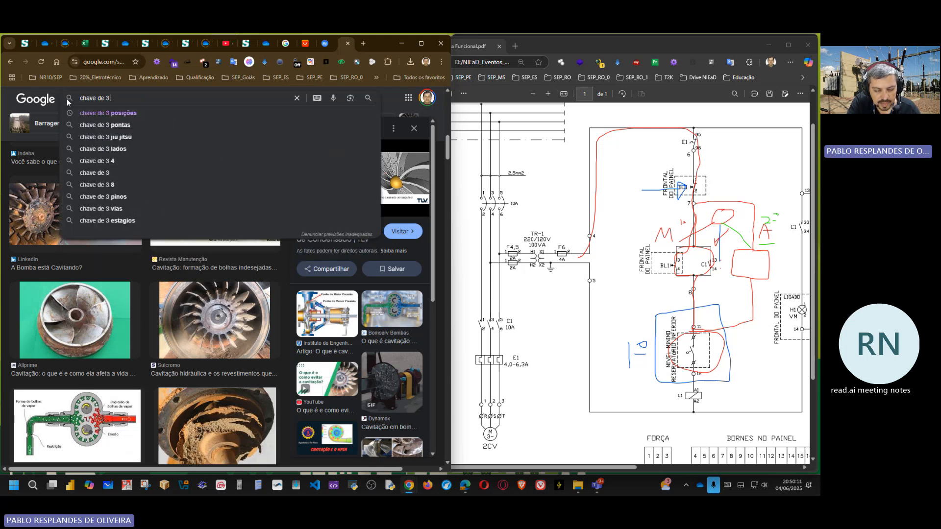
{"action": "type", "text": "posicões"}
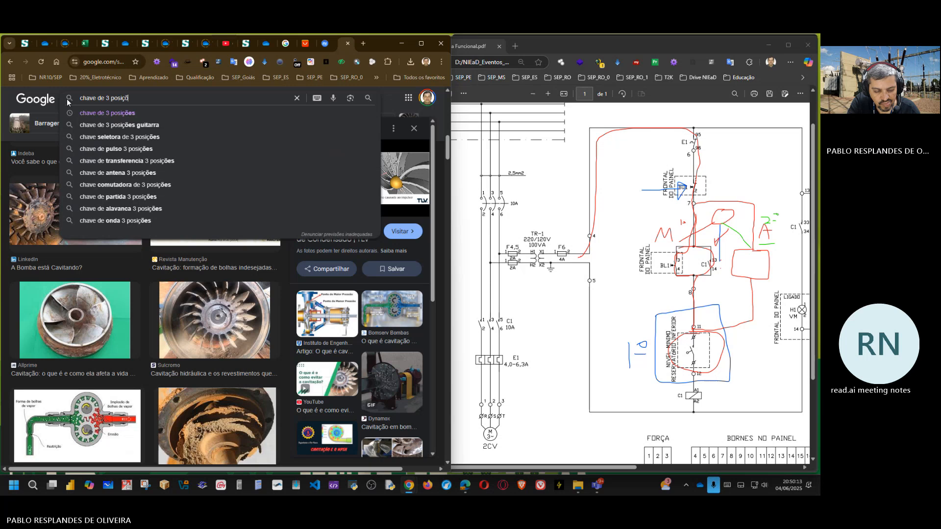
{"action": "key", "text": "Return"}
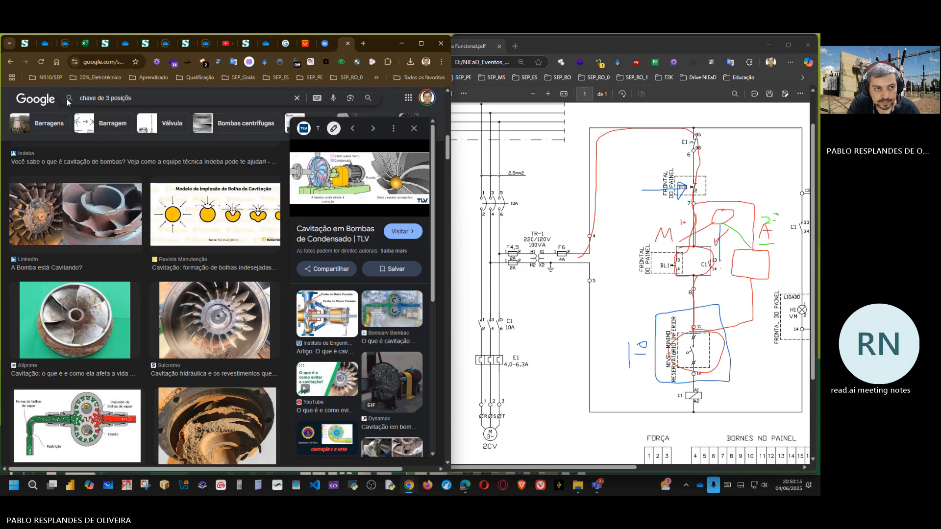
{"action": "key", "text": "BackSpace"}
{"action": "key", "text": "BackSpace"}
{"action": "type", "text": "es "}
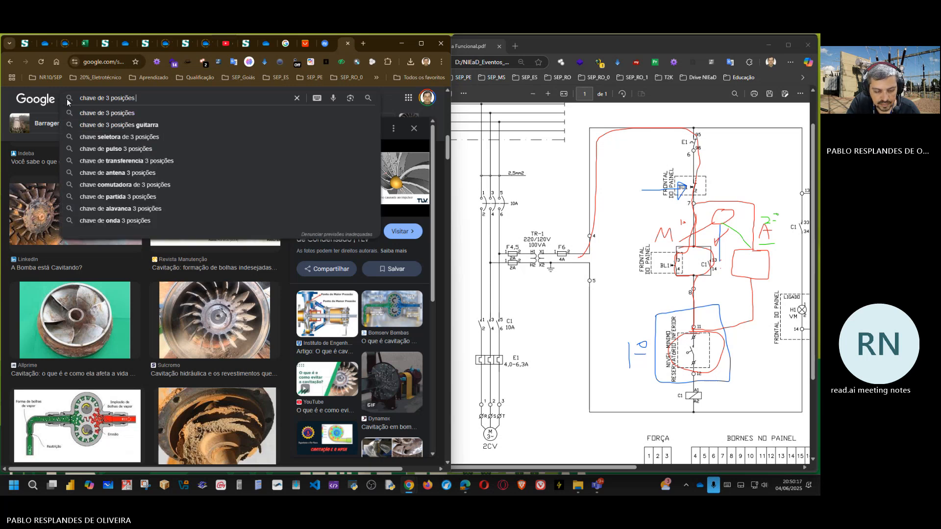
{"action": "type", "text": "para"}
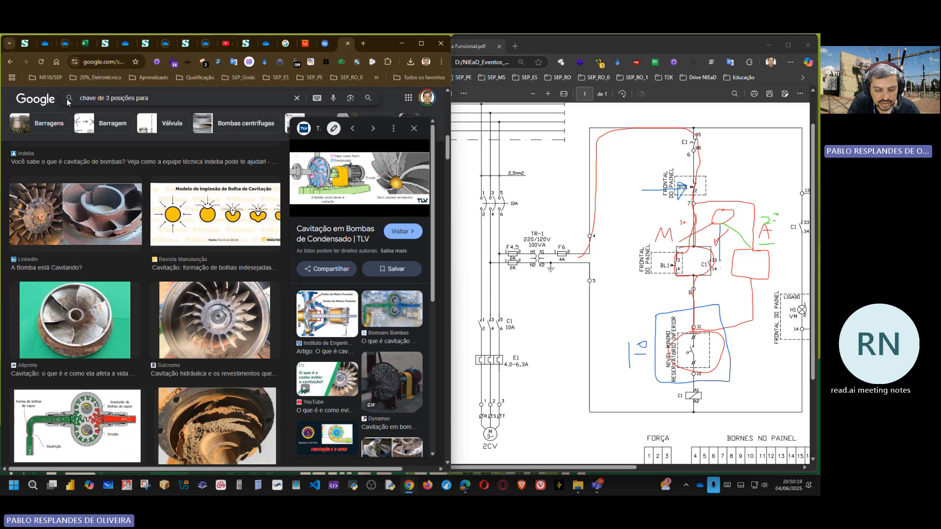
{"action": "type", "text": " motobom"}
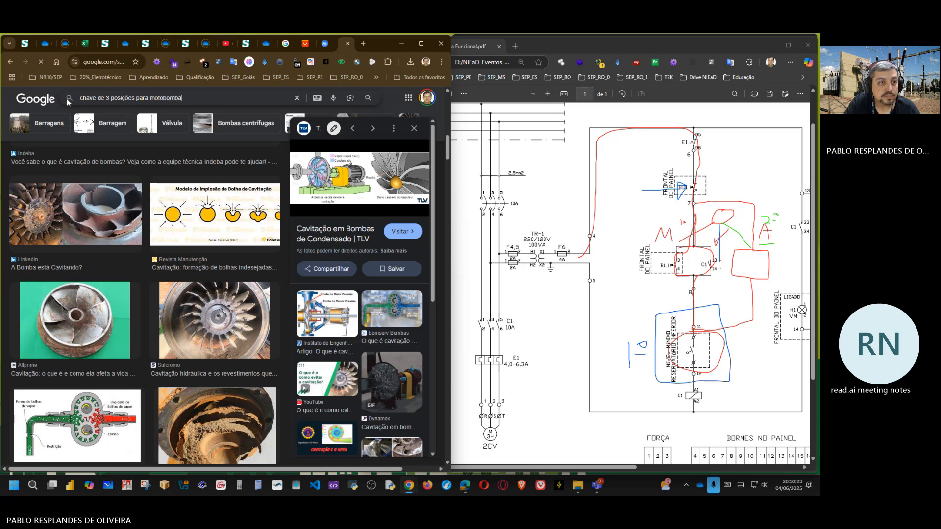
{"action": "type", "text": "ba"}
{"action": "key", "text": "Return"}
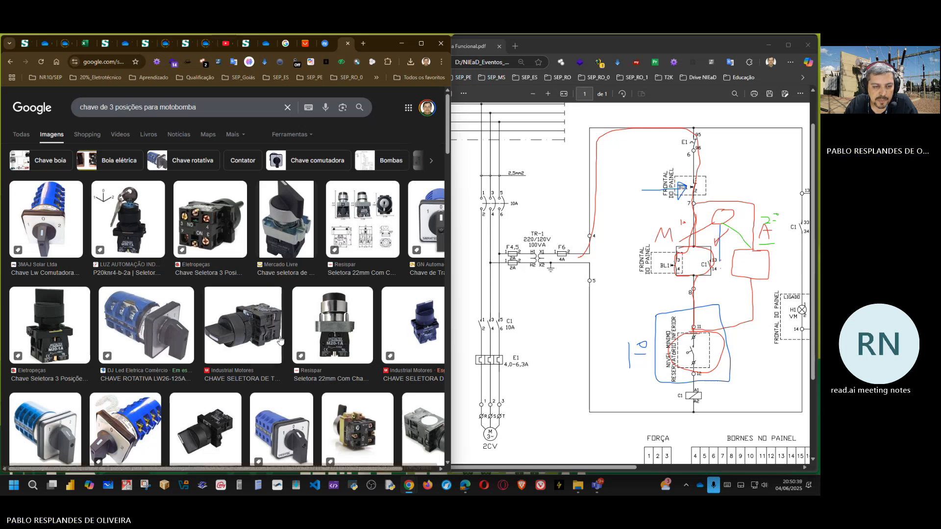
Step: Preview the Industrial Motores three-position selector switch, compare it with the GN Automação rotary transfer switch, and return to the selector switch
{"action": "left_click", "coordinate": [255, 332]}
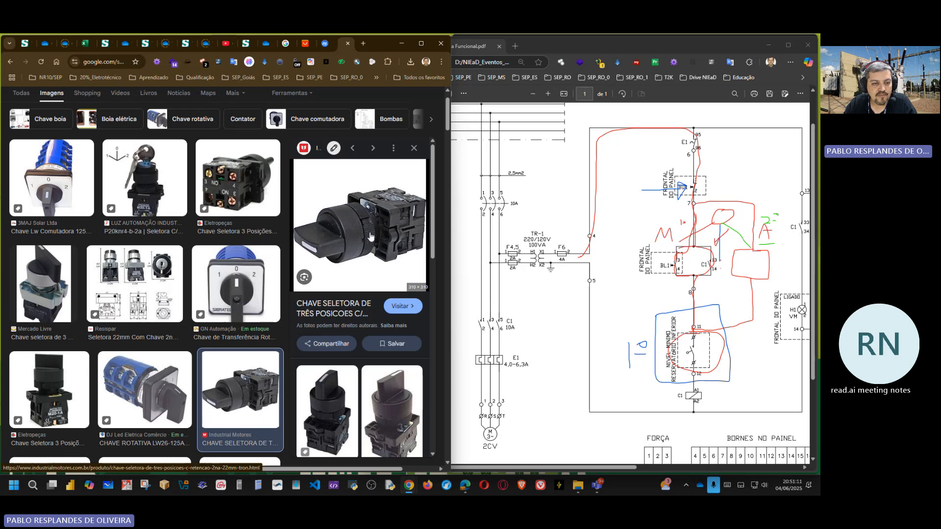
{"action": "left_click", "coordinate": [227, 274]}
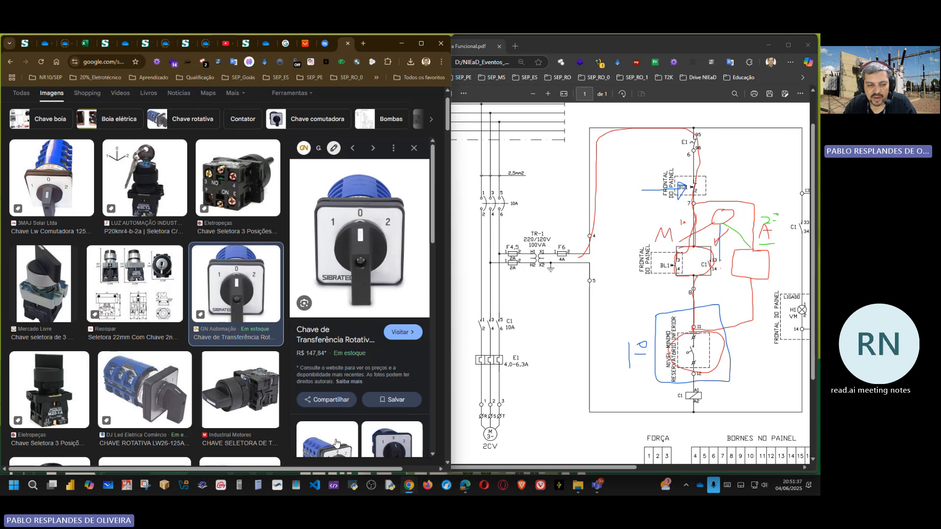
{"action": "left_click", "coordinate": [227, 407]}
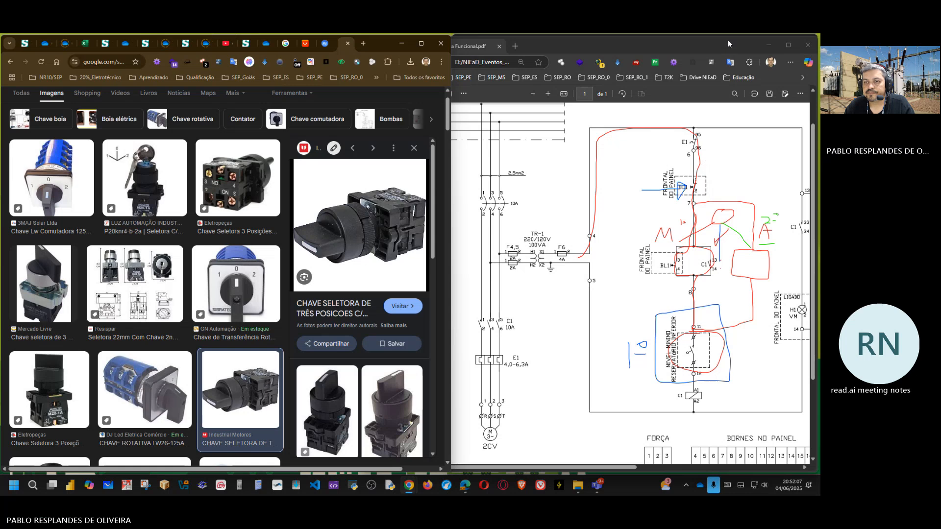
Step: Move the functional diagram window over the image results and open the Análise folder within "Folha de resposta da atividade 02"
{"action": "left_click_drag", "start_coordinate": [727, 40], "coordinate": [373, 49]}
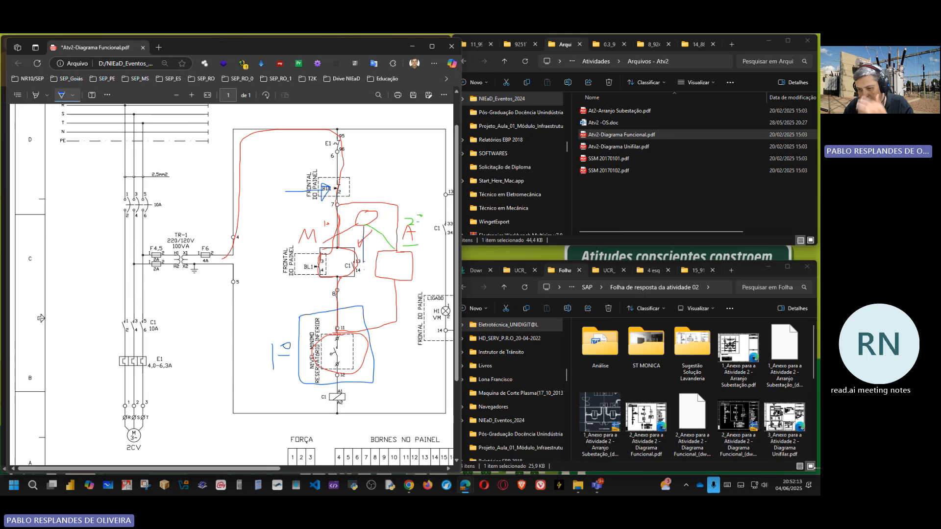
{"action": "left_click", "coordinate": [704, 366]}
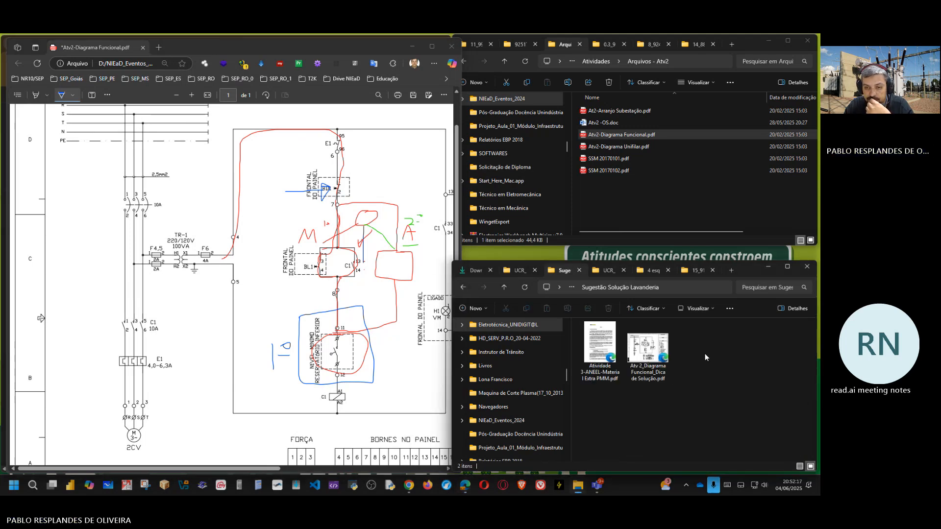
{"action": "left_click", "coordinate": [503, 287]}
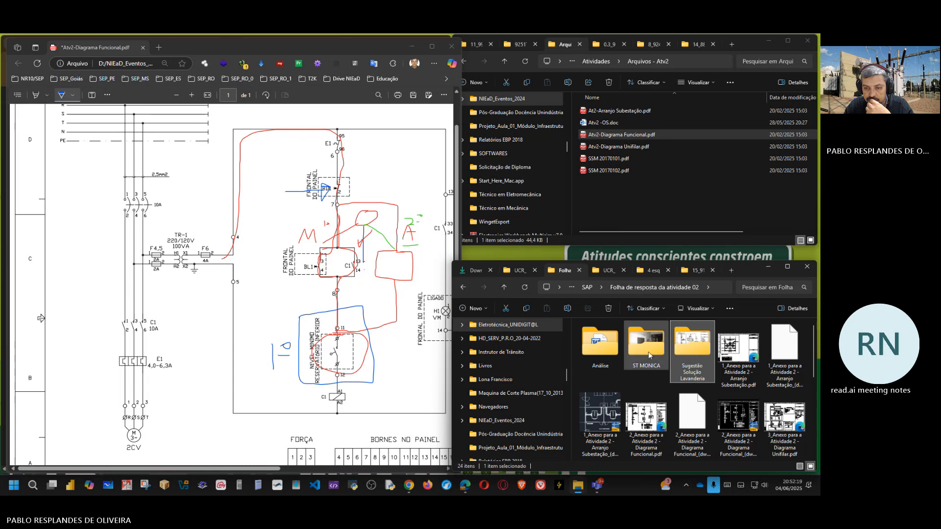
{"action": "double_click", "coordinate": [608, 352]}
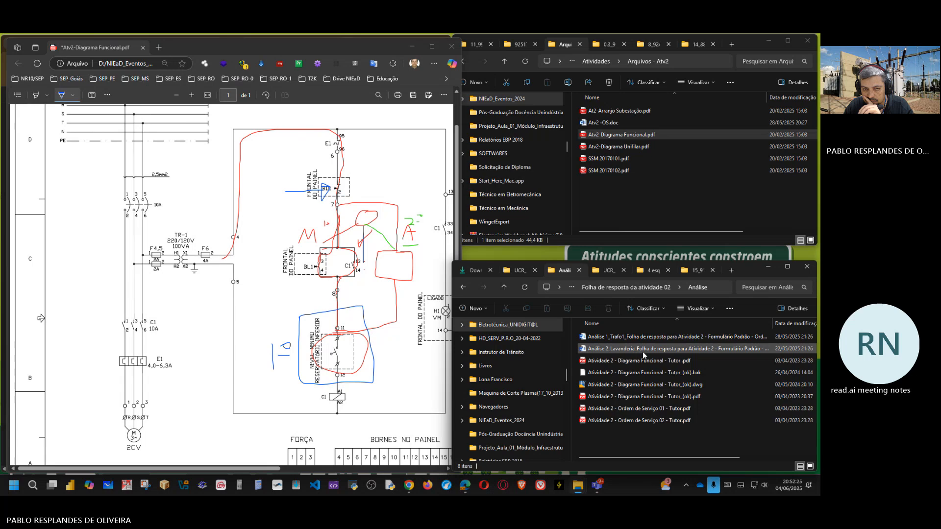
Step: View the Análise 2_Lavanderia service order in Word, minimise it and select the file "Atividade 2 - Diagrama Funcional - Tutor_(ok).dwg"
{"action": "mouse_move", "coordinate": [642, 351]}
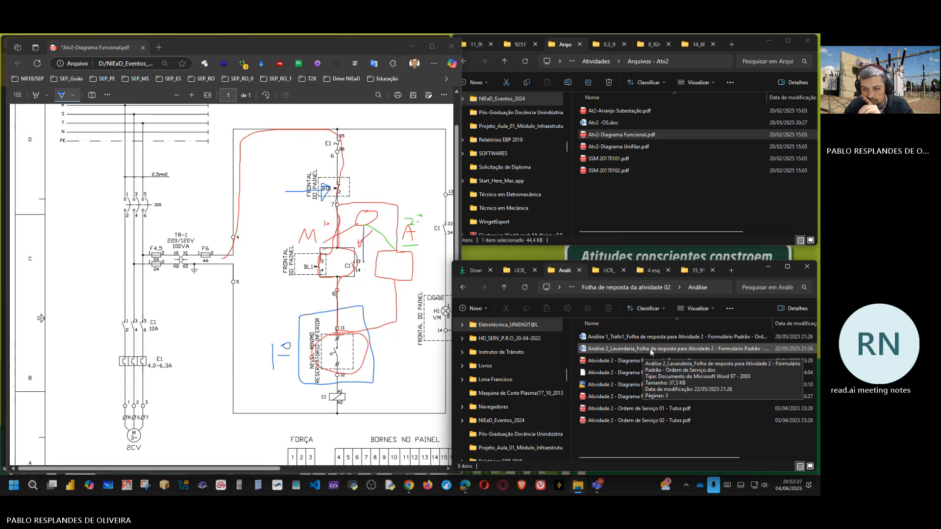
{"action": "double_click", "coordinate": [651, 348]}
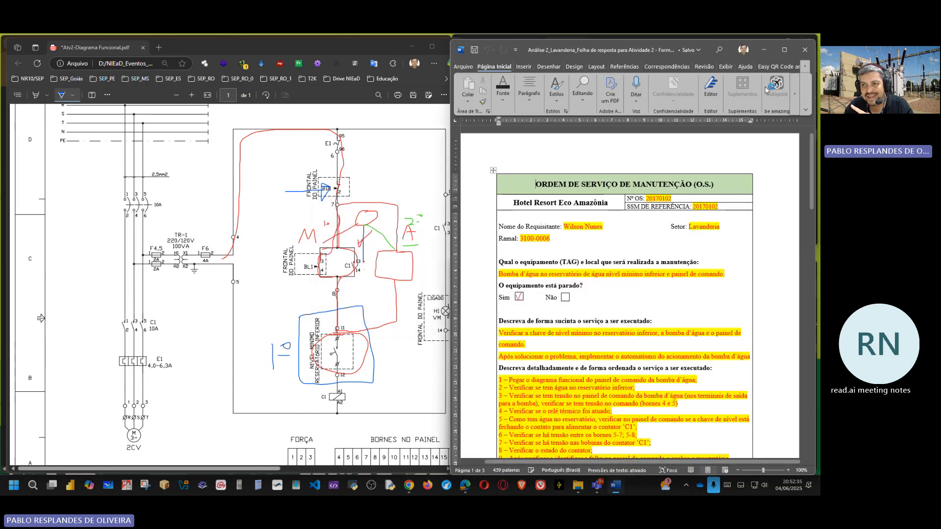
{"action": "left_click", "coordinate": [764, 50]}
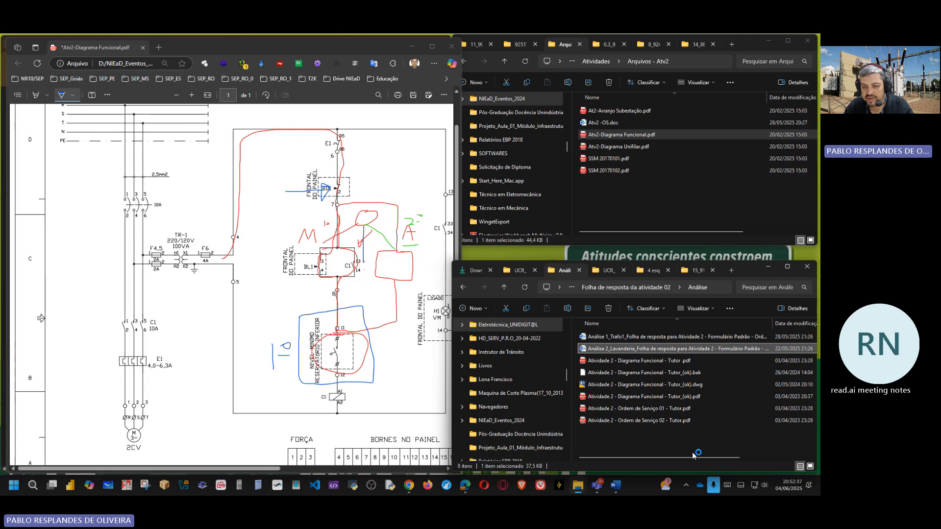
{"action": "left_click", "coordinate": [636, 387]}
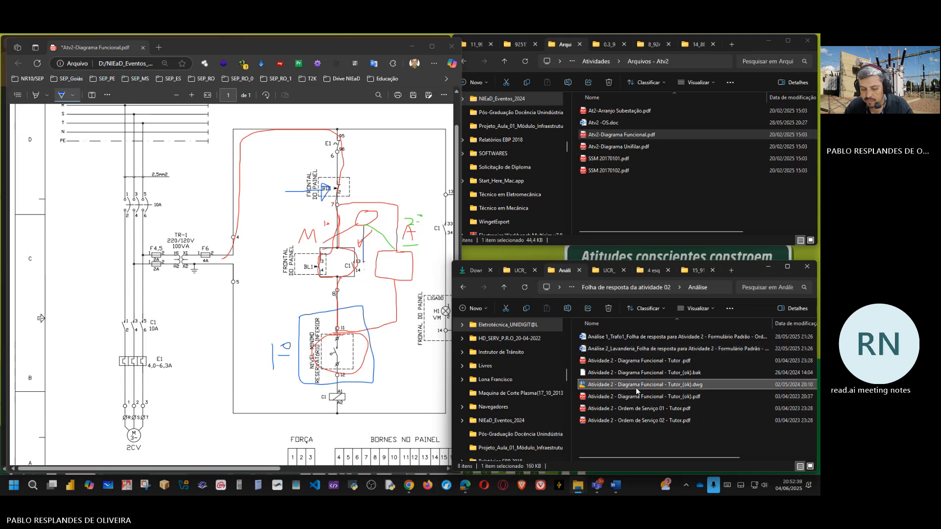
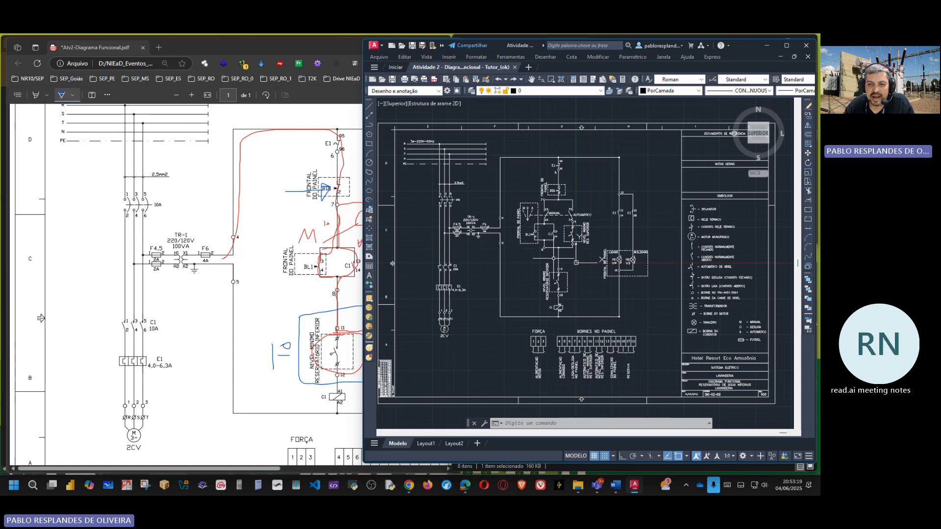
Step: Maximise the drawing window and examine the manual/automatic selector and level-switch branches of the functional diagram
{"action": "left_click", "coordinate": [786, 45]}
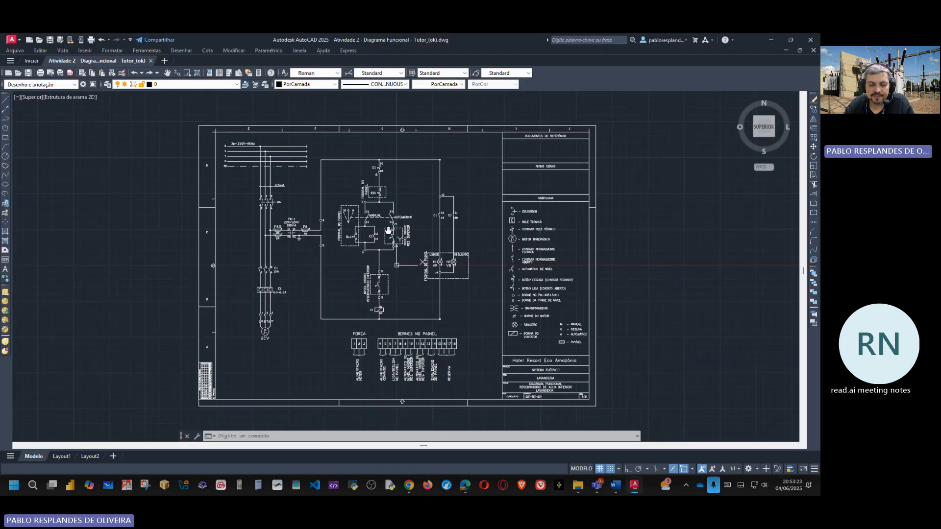
{"action": "scroll", "coordinate": [338, 222], "scroll_direction": "up", "scroll_amount": 5}
{"action": "scroll", "coordinate": [338, 222], "scroll_direction": "down", "scroll_amount": 4}
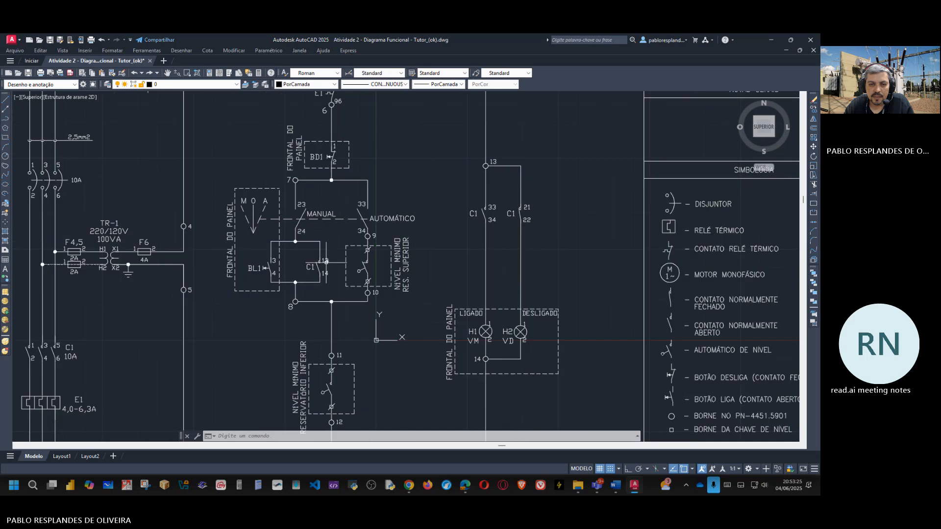
{"action": "scroll", "coordinate": [351, 266], "scroll_direction": "up", "scroll_amount": 2}
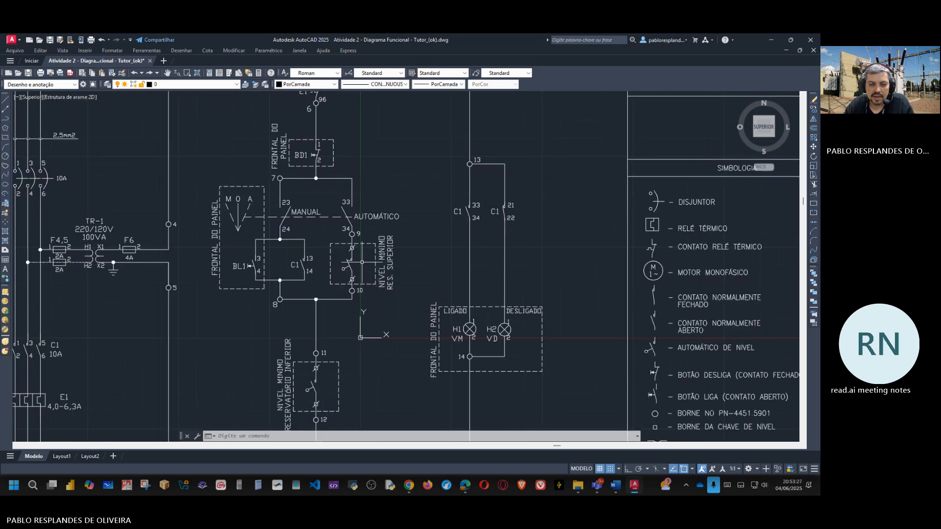
{"action": "middle_click_drag", "start_coordinate": [351, 266], "coordinate": [307, 235]}
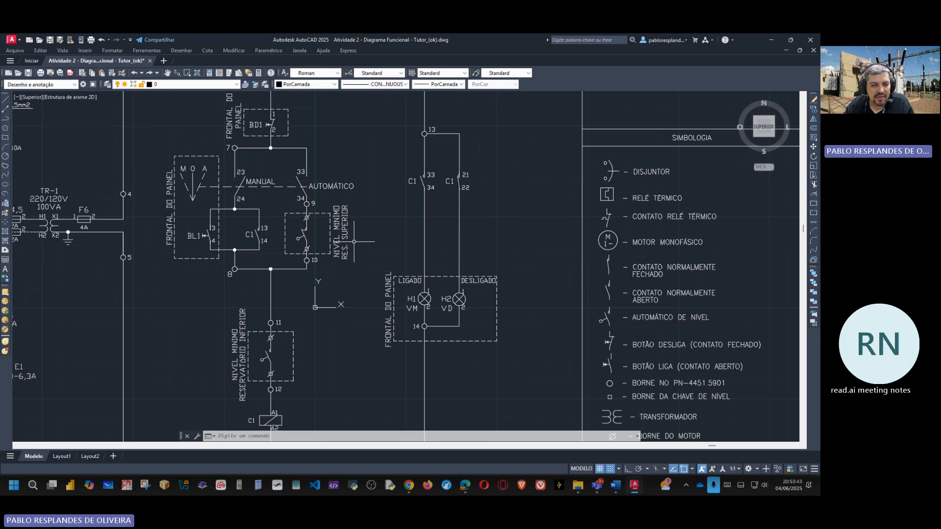
Step: Restore the drawing window, place it beside the file folders and examine the lower and upper reservoir minimum-level switches
{"action": "left_click", "coordinate": [791, 43]}
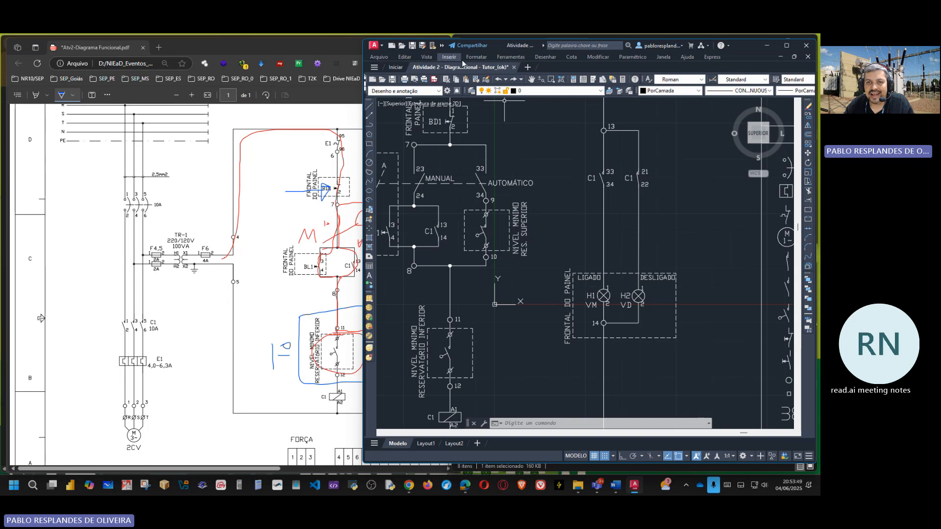
{"action": "left_click_drag", "start_coordinate": [541, 47], "coordinate": [178, 41]}
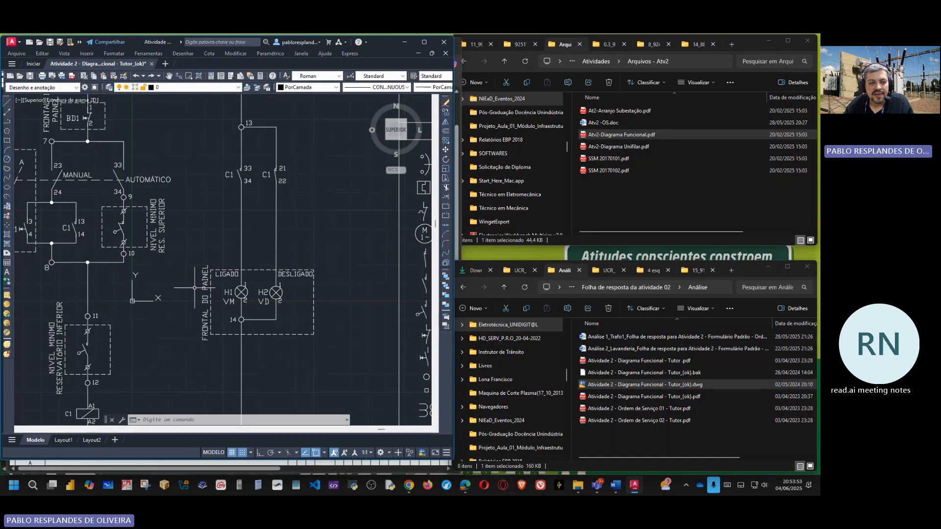
{"action": "scroll", "coordinate": [211, 277], "scroll_direction": "down", "scroll_amount": 2}
{"action": "scroll", "coordinate": [135, 334], "scroll_direction": "up", "scroll_amount": 6}
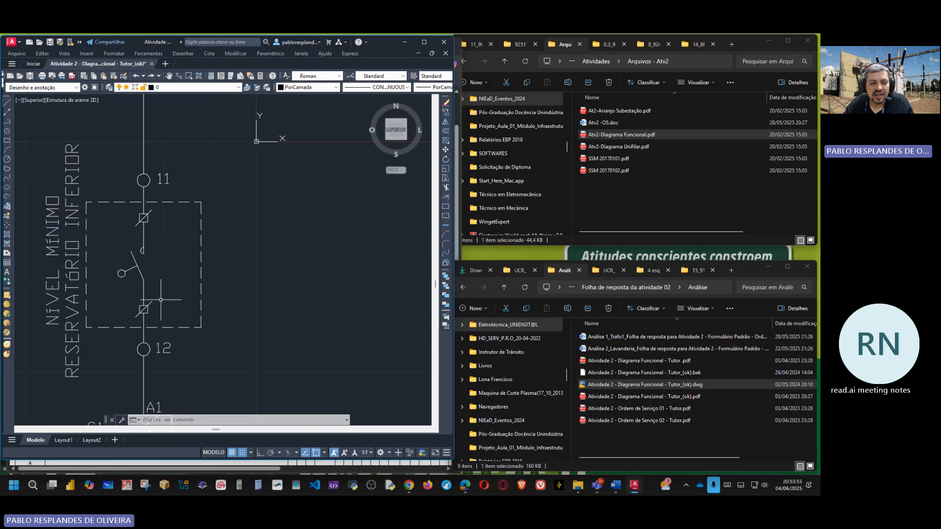
{"action": "scroll", "coordinate": [163, 300], "scroll_direction": "down", "scroll_amount": 6}
{"action": "scroll", "coordinate": [197, 200], "scroll_direction": "up", "scroll_amount": 4}
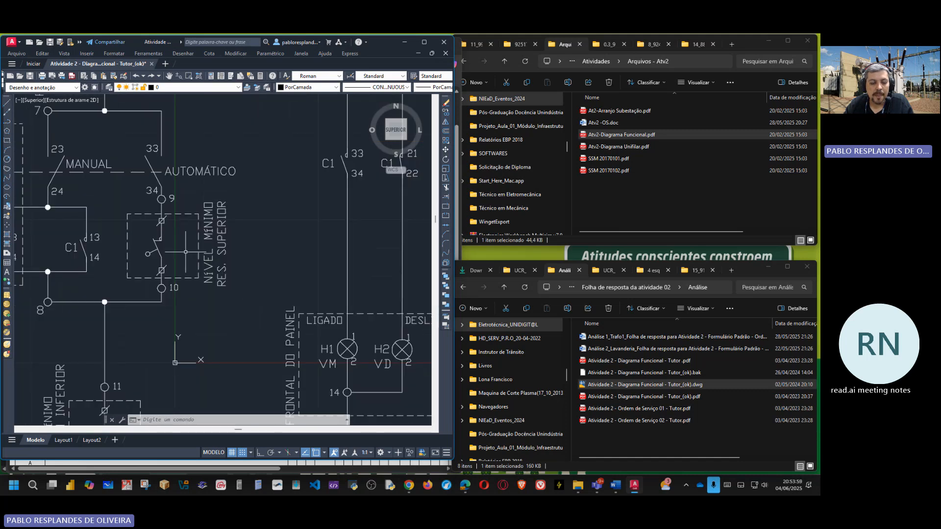
{"action": "middle_click_drag", "start_coordinate": [186, 252], "coordinate": [251, 244]}
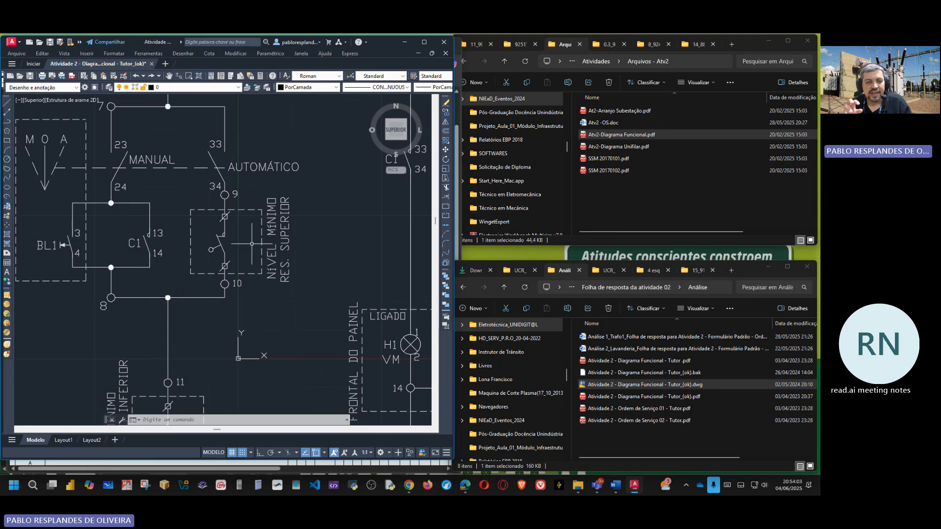
Step: Open the Análise 2_Lavanderia service order beside the drawing, review the annotated Atv2-Diagrama Funcional.pdf and minimise the PDF
{"action": "double_click", "coordinate": [651, 349]}
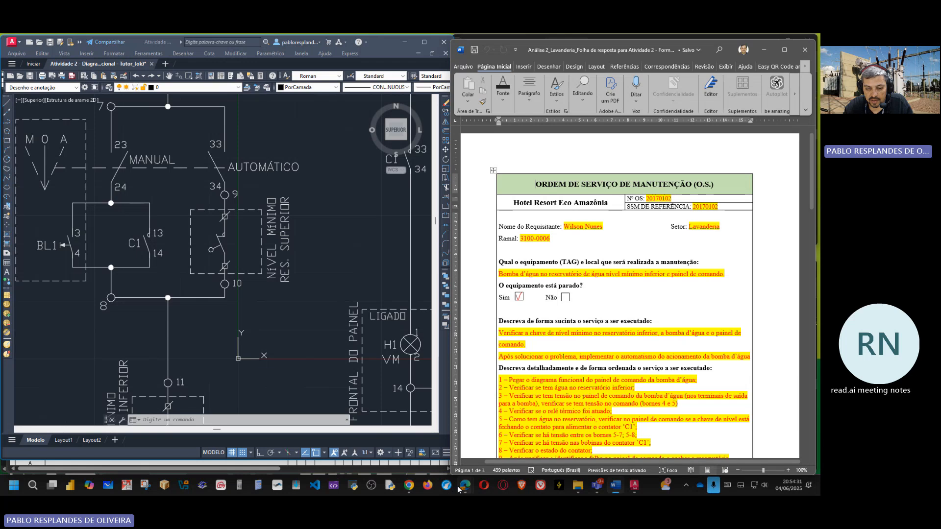
{"action": "mouse_move", "coordinate": [468, 491]}
{"action": "left_click", "coordinate": [443, 431]}
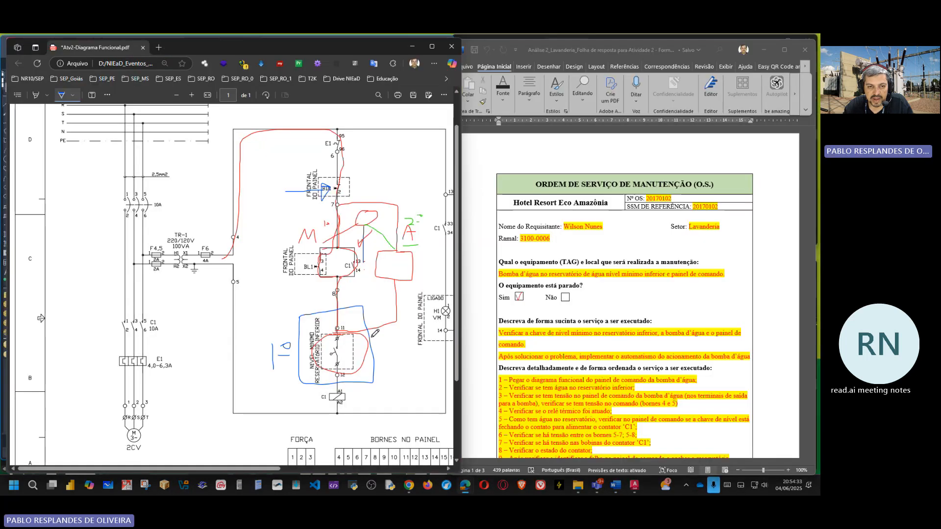
{"action": "mouse_move", "coordinate": [260, 468]}
{"action": "left_mouse_down"}
{"action": "mouse_move", "coordinate": [338, 468]}
{"action": "mouse_move", "coordinate": [323, 468]}
{"action": "left_mouse_up"}
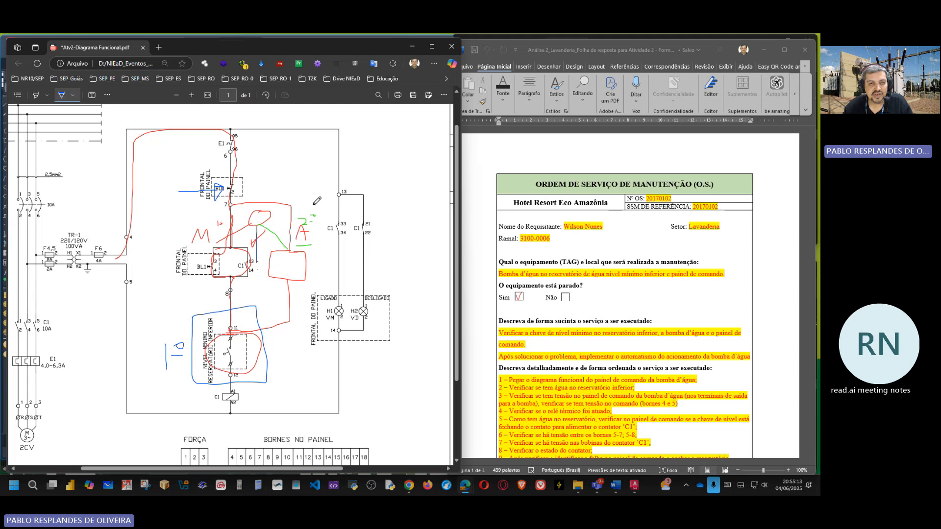
{"action": "left_click", "coordinate": [412, 49]}
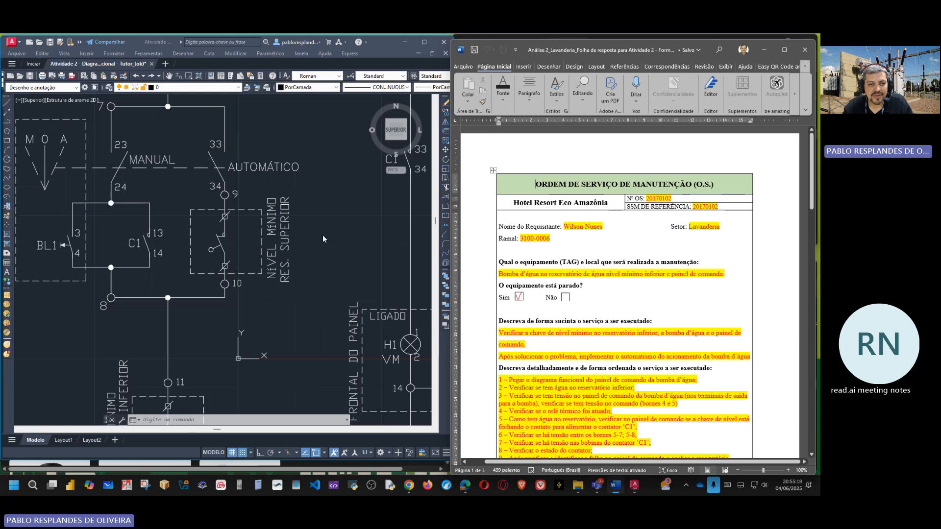
Step: Examine the M-O-A selector, its manual and automatic contacts, and the BL1/C1 branch within the full control circuit
{"action": "scroll", "coordinate": [322, 239], "scroll_direction": "down", "scroll_amount": 5}
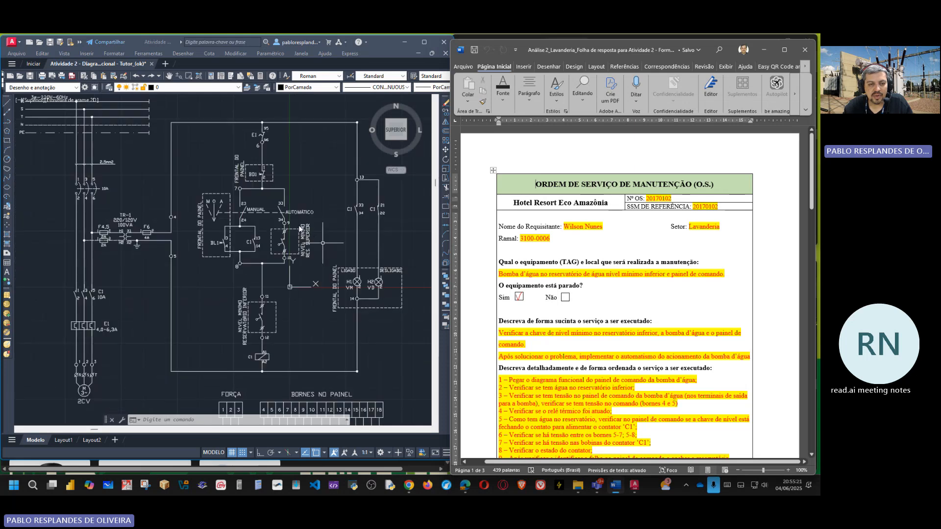
{"action": "scroll", "coordinate": [299, 229], "scroll_direction": "up", "scroll_amount": 2}
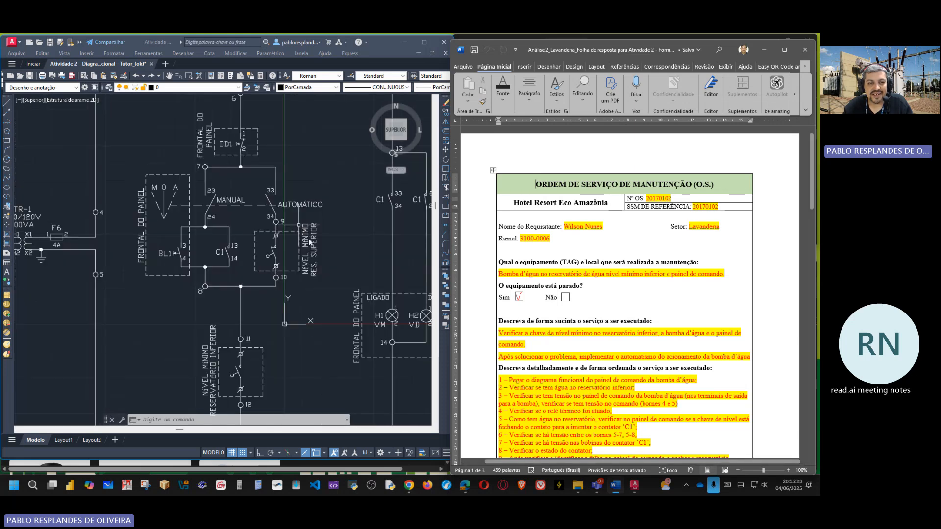
{"action": "scroll", "coordinate": [184, 218], "scroll_direction": "up", "scroll_amount": 2}
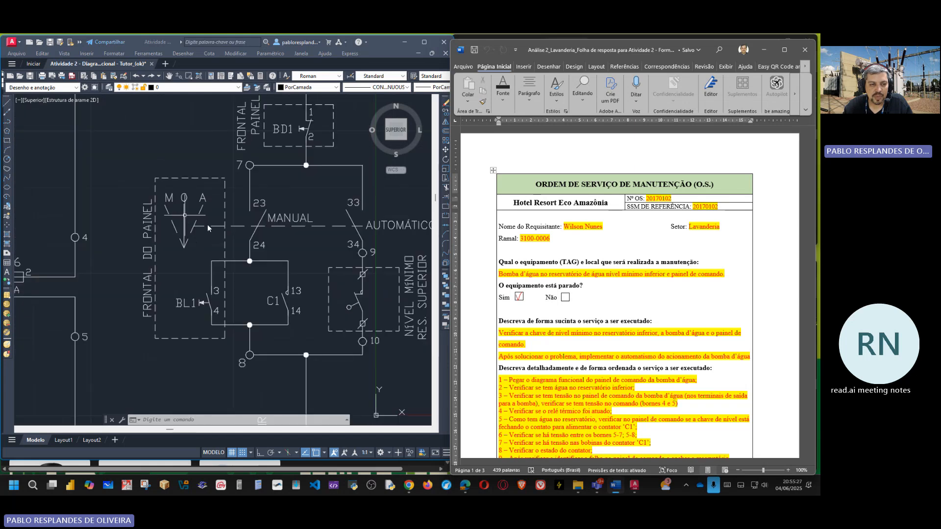
{"action": "scroll", "coordinate": [208, 224], "scroll_direction": "down", "scroll_amount": 4}
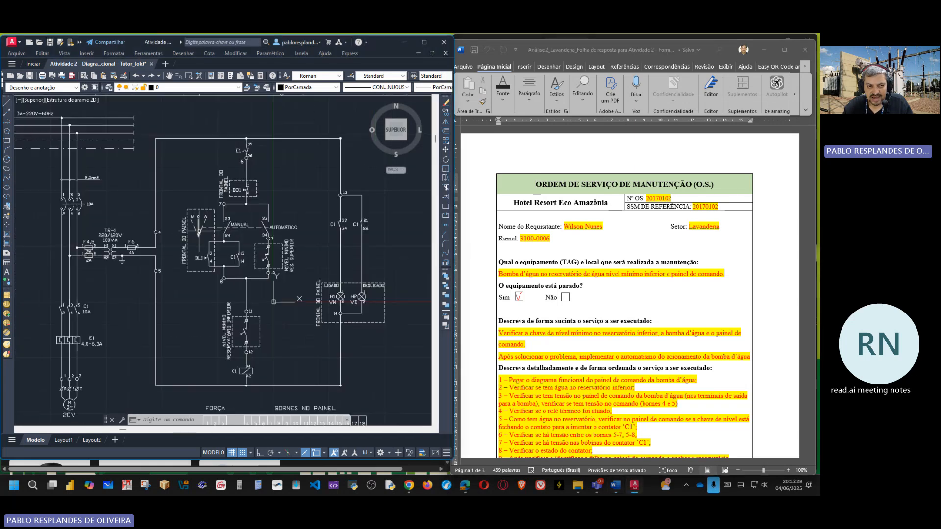
{"action": "scroll", "coordinate": [191, 223], "scroll_direction": "up", "scroll_amount": 4}
{"action": "scroll", "coordinate": [189, 216], "scroll_direction": "down", "scroll_amount": 4}
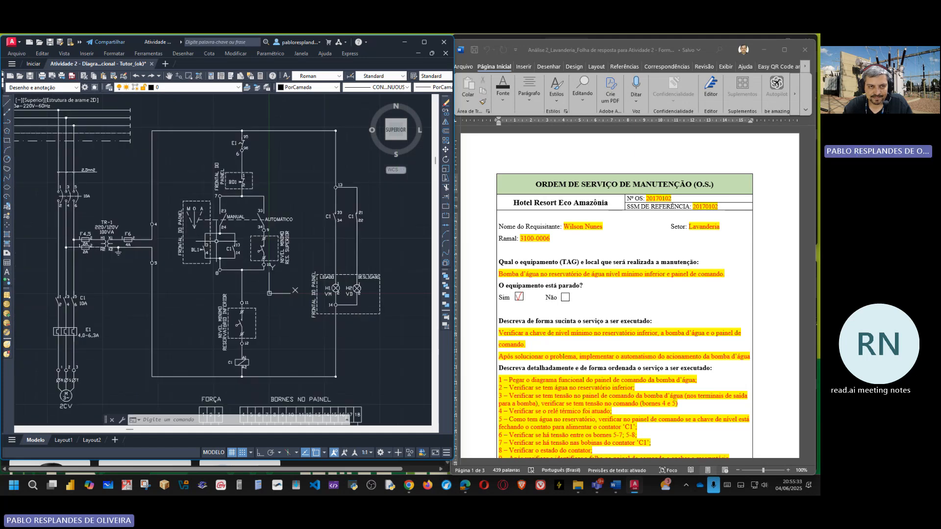
{"action": "scroll", "coordinate": [216, 241], "scroll_direction": "up", "scroll_amount": 4}
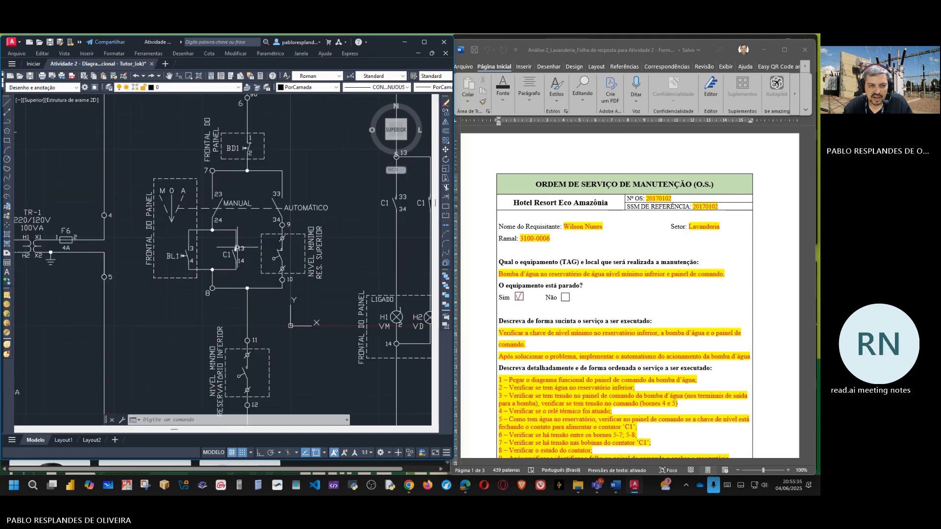
{"action": "scroll", "coordinate": [237, 248], "scroll_direction": "down", "scroll_amount": 4}
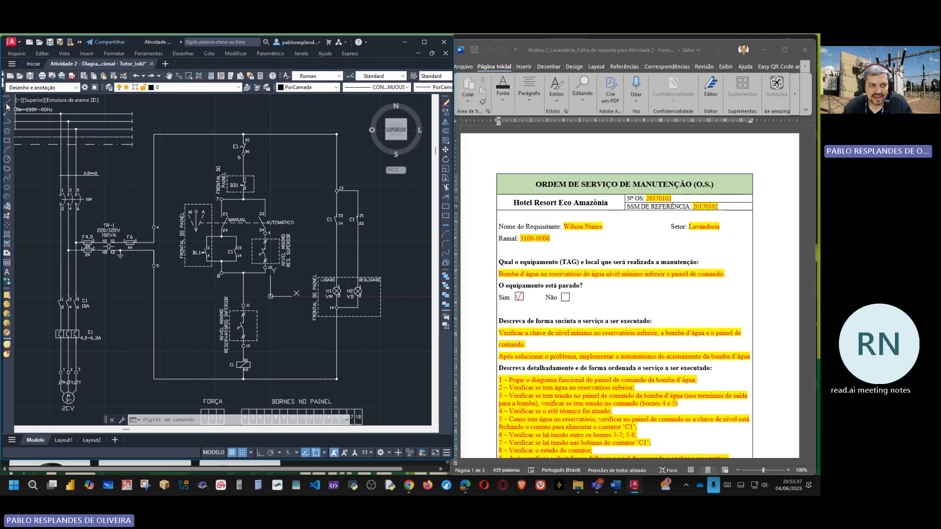
Step: Set the current object colour to Vermelho
{"action": "left_click", "coordinate": [7, 141]}
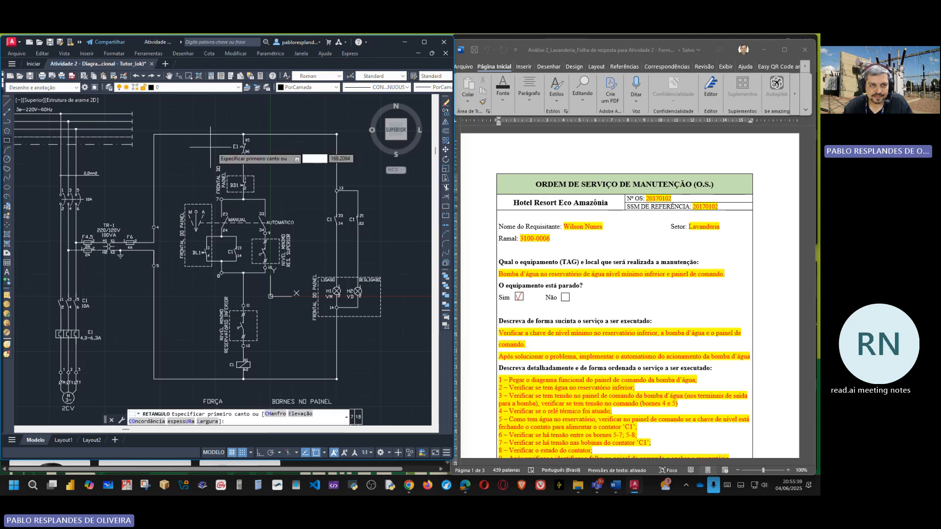
{"action": "key", "text": "Escape"}
{"action": "left_click", "coordinate": [207, 87]}
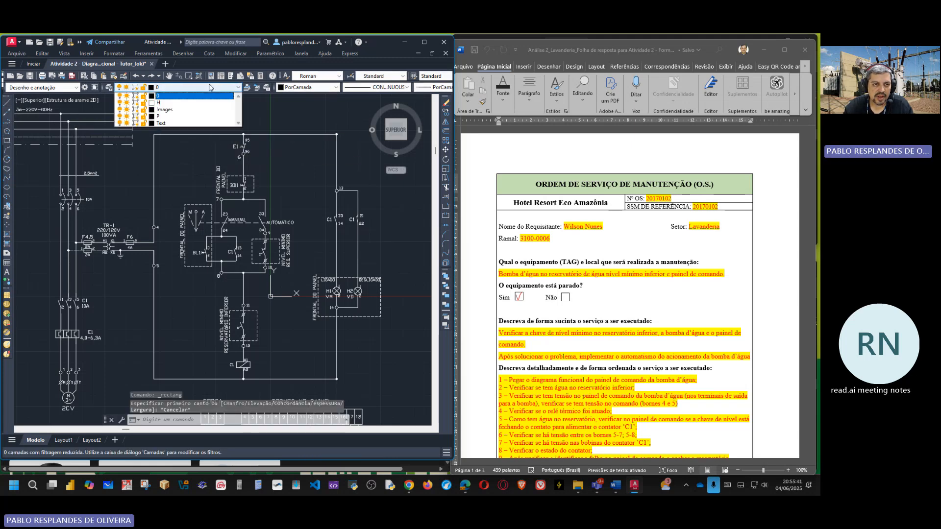
{"action": "left_click", "coordinate": [206, 87]}
{"action": "left_click", "coordinate": [328, 86]}
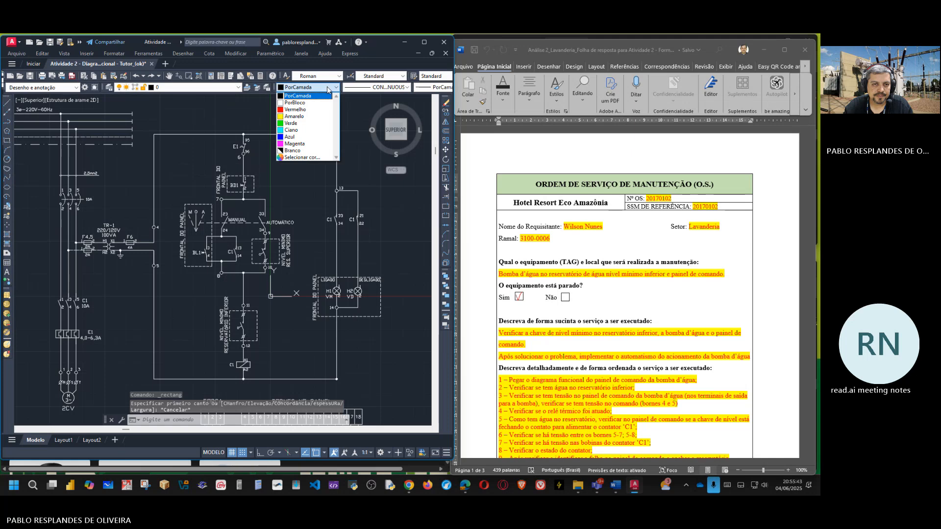
{"action": "left_click", "coordinate": [311, 110]}
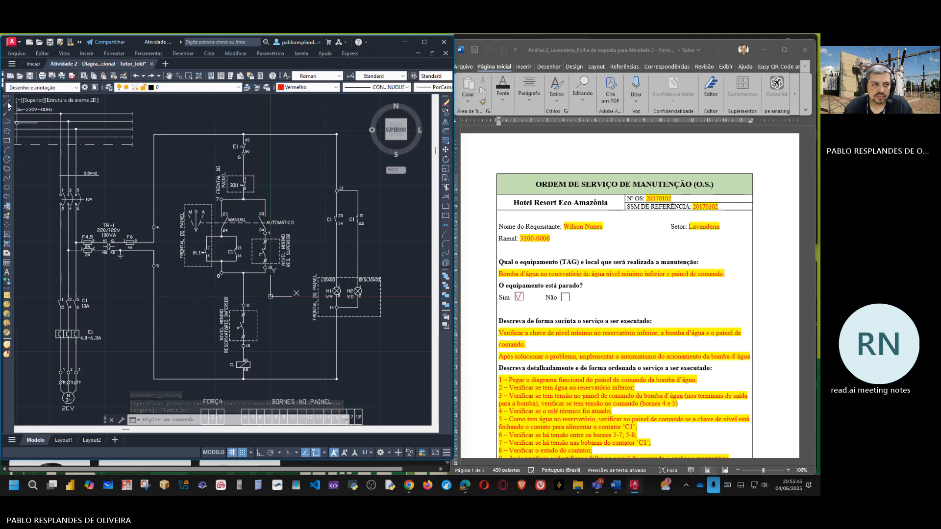
Step: Turn off object snap and draw a rectangle enclosing the control branch from contact E1 to the lower reservoir level switch
{"action": "left_click", "coordinate": [7, 141]}
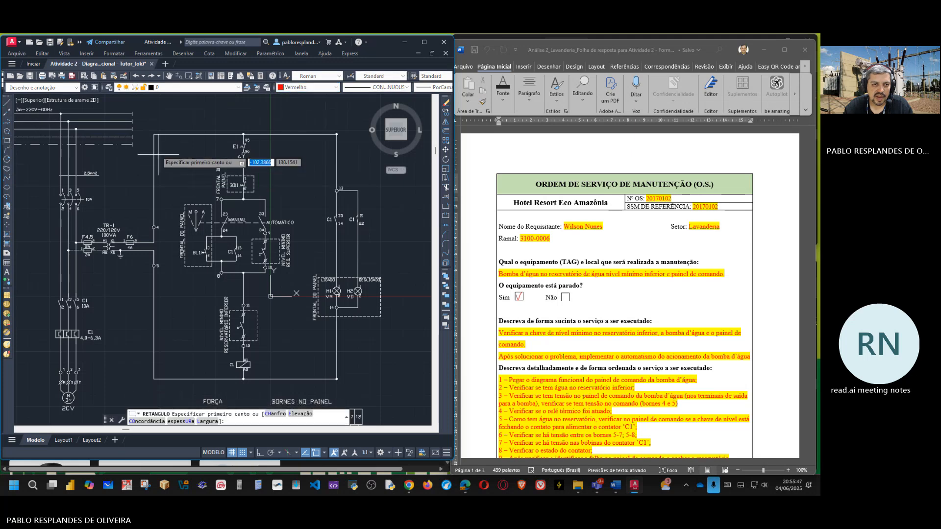
{"action": "left_click", "coordinate": [316, 455]}
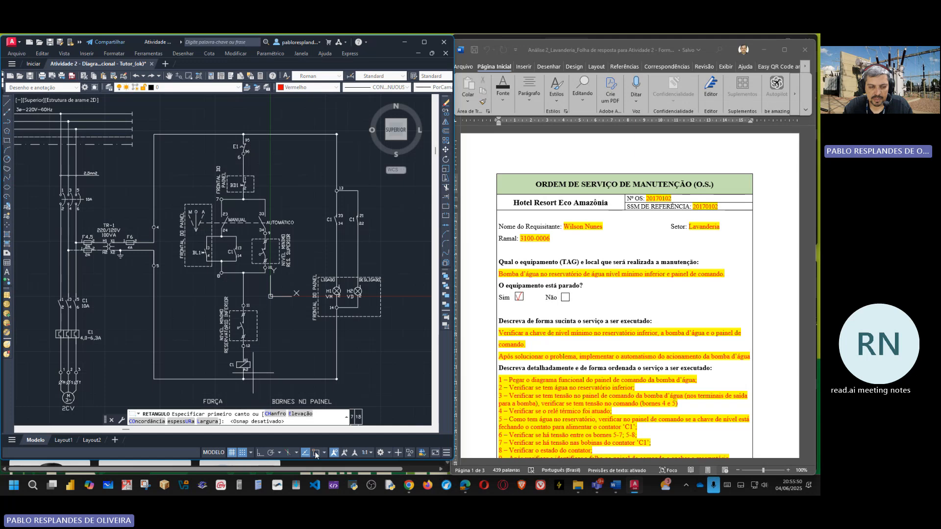
{"action": "left_click", "coordinate": [158, 146]}
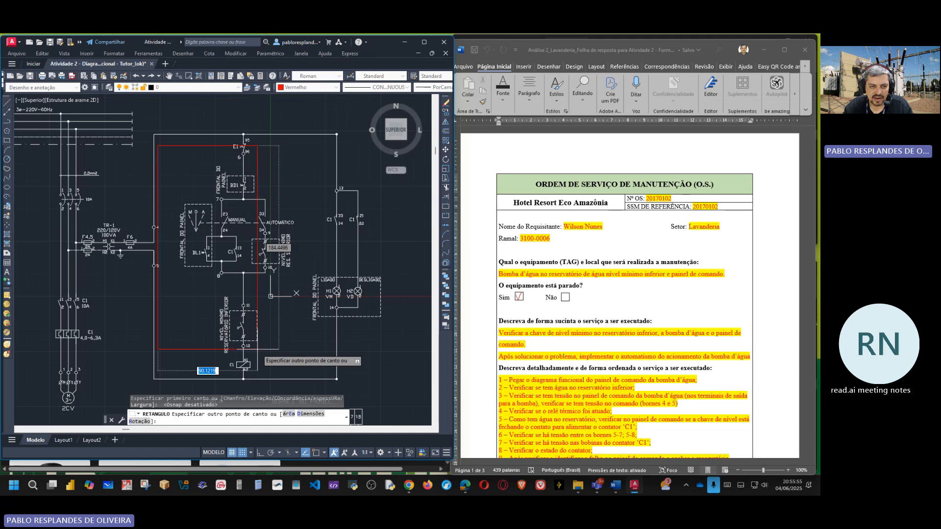
{"action": "left_click", "coordinate": [260, 353]}
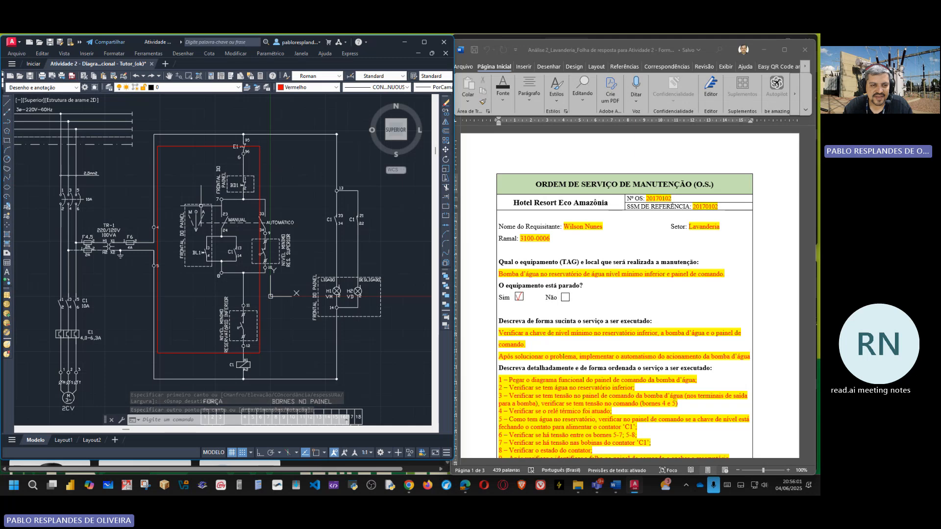
Step: Stretch the red rectangle's two left corners inward to the left side of the BD1 and lower-reservoir labels, then deselect it
{"action": "left_click", "coordinate": [158, 298]}
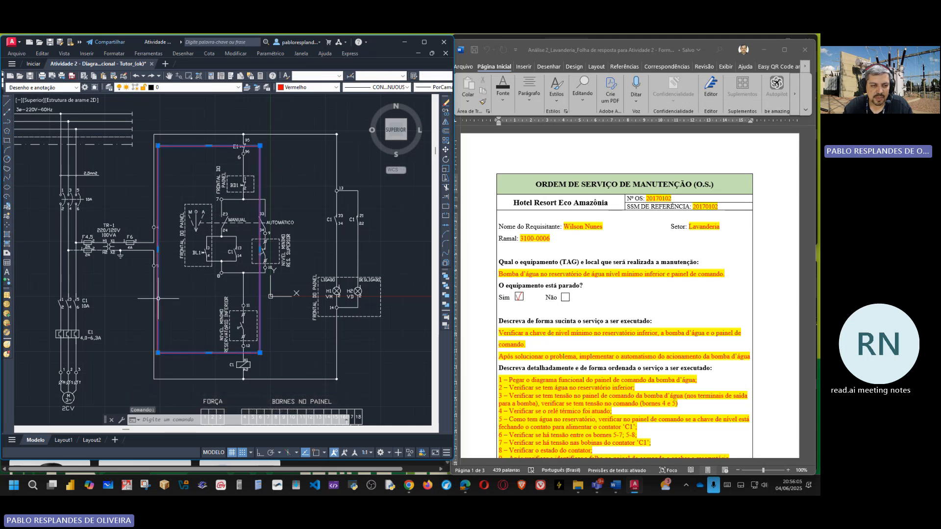
{"action": "left_click", "coordinate": [157, 352]}
{"action": "left_click", "coordinate": [214, 352]}
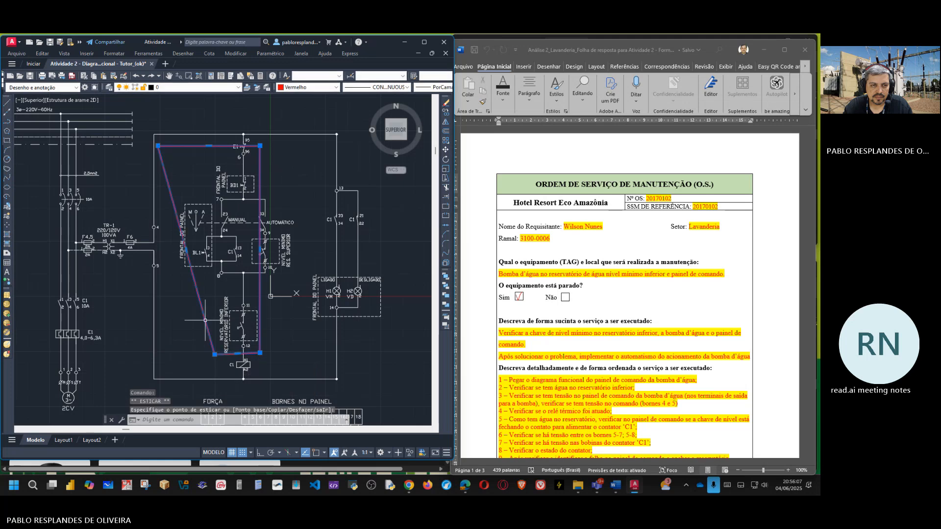
{"action": "left_click", "coordinate": [157, 145]}
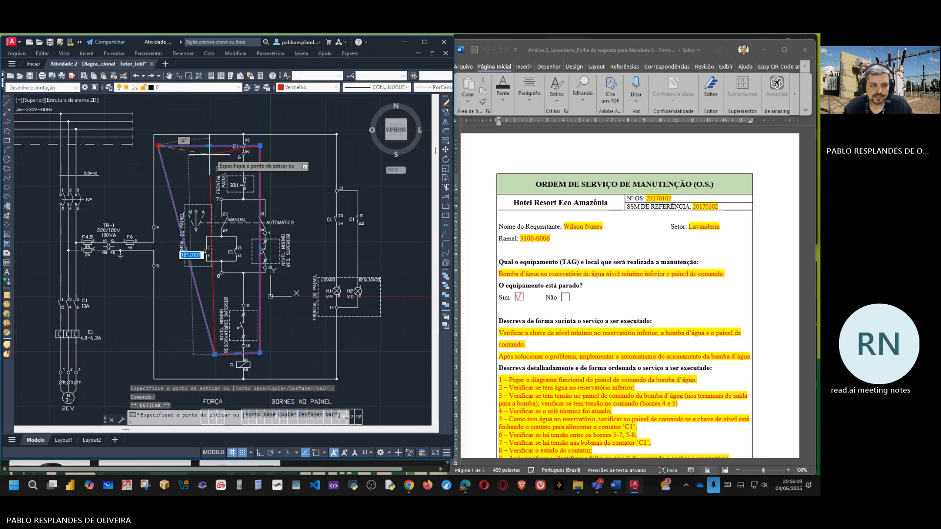
{"action": "left_click", "coordinate": [215, 156]}
{"action": "key", "text": "Escape"}
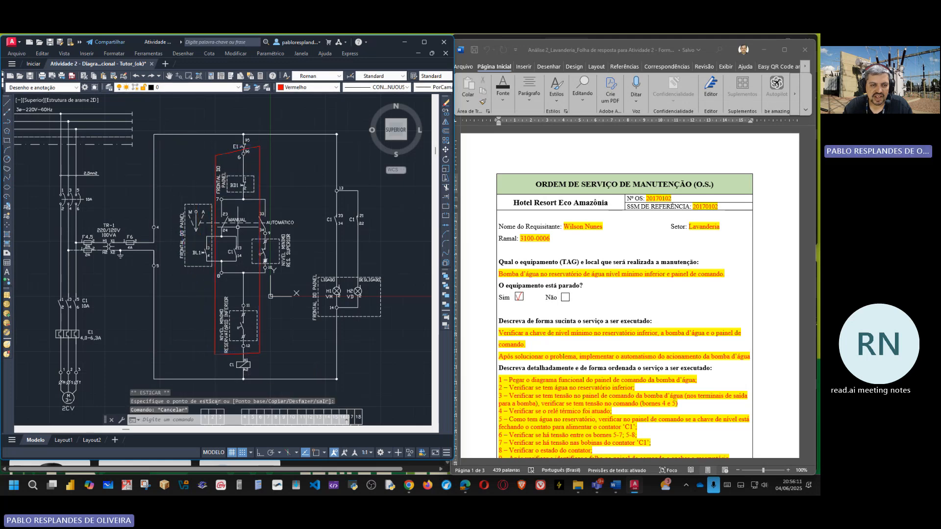
Step: Extend the drawing window's height and examine the red-outlined circuit from the selector contacts to coil C1
{"action": "scroll", "coordinate": [215, 224], "scroll_direction": "up", "scroll_amount": 2}
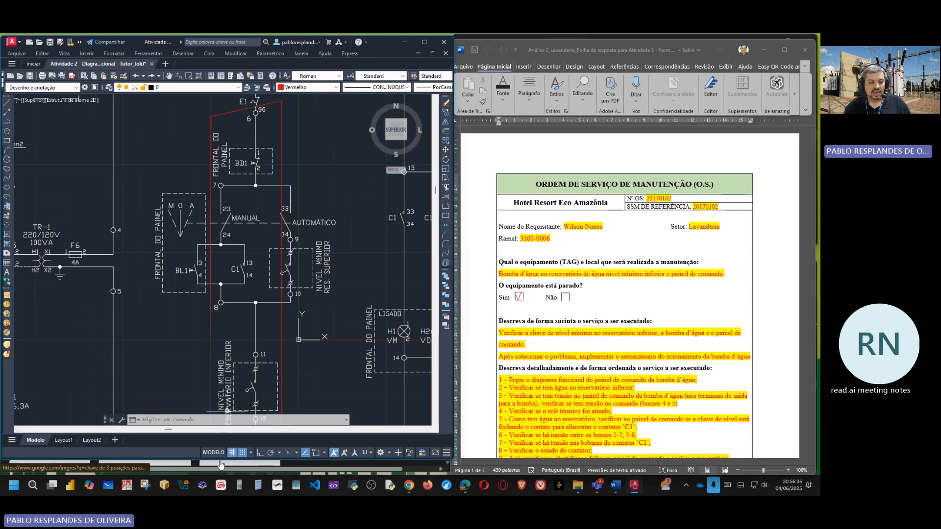
{"action": "left_click_drag", "start_coordinate": [220, 460], "coordinate": [220, 467]}
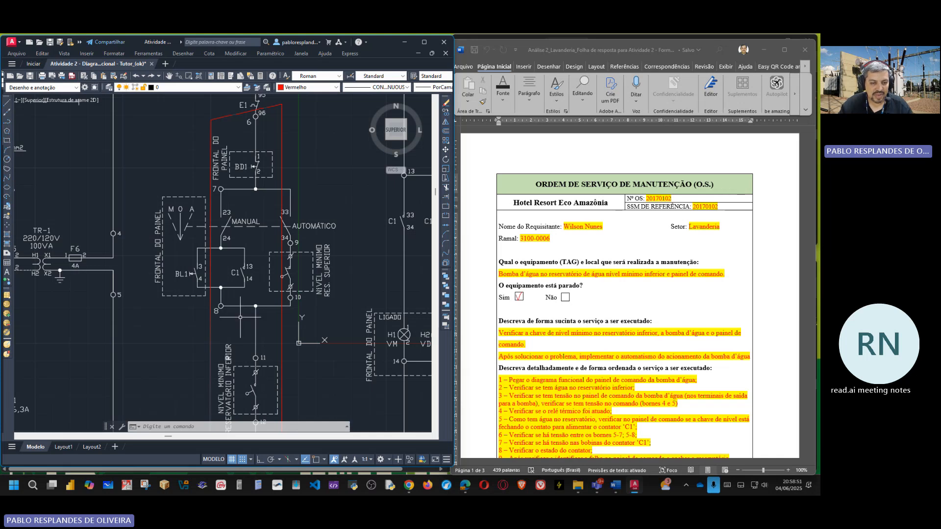
{"action": "middle_click_drag", "start_coordinate": [240, 317], "coordinate": [235, 226]}
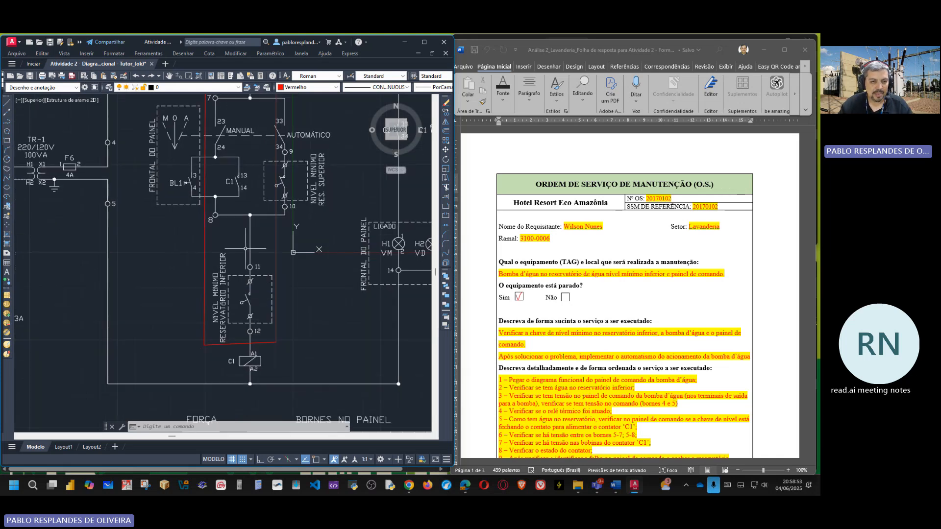
Step: Delete the red rectangle enclosing the control branch between contact E1 and coil C1
{"action": "middle_click_drag", "start_coordinate": [246, 226], "coordinate": [251, 259]}
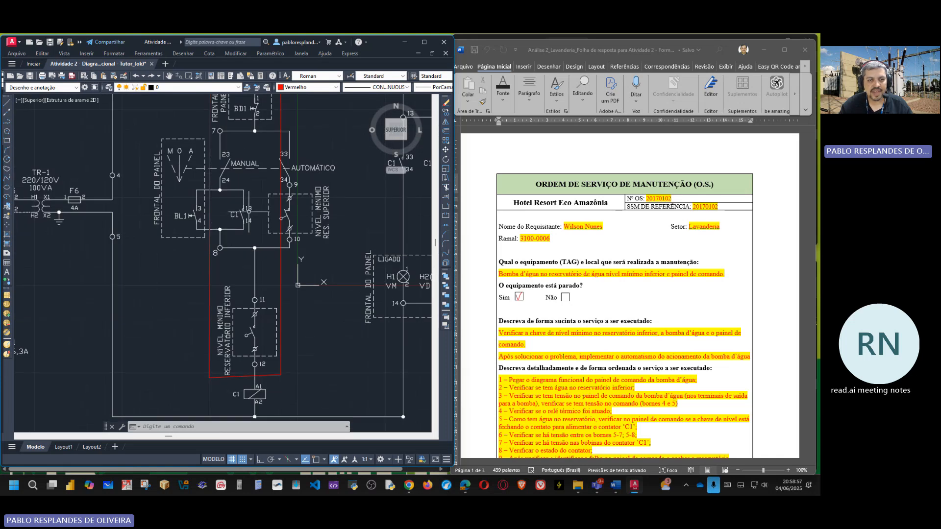
{"action": "middle_click_drag", "start_coordinate": [262, 232], "coordinate": [263, 315]}
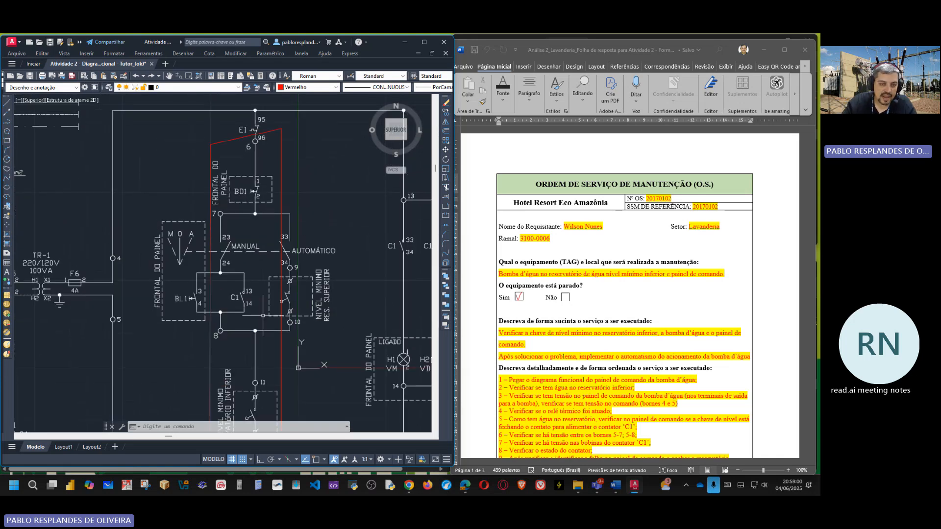
{"action": "left_click", "coordinate": [282, 180]}
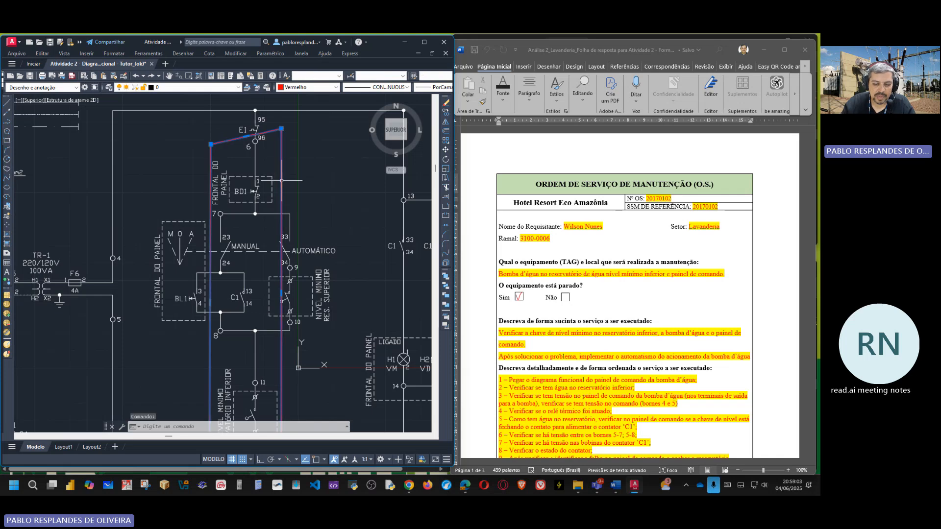
{"action": "key", "text": "Delete"}
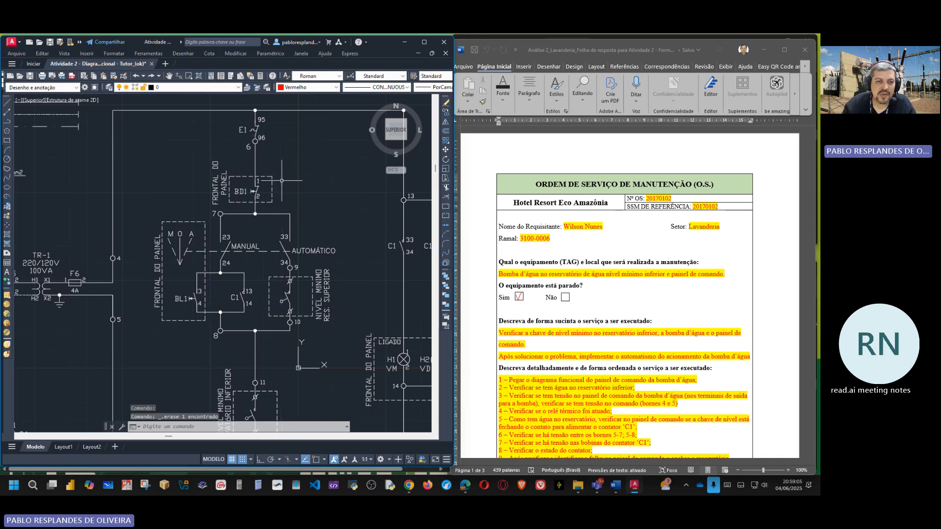
Step: Examine the control circuit from BD1 through the manual/automatic selector to the lower reservoir level switch, and the whole drawing sheet
{"action": "middle_click_drag", "start_coordinate": [348, 242], "coordinate": [307, 231]}
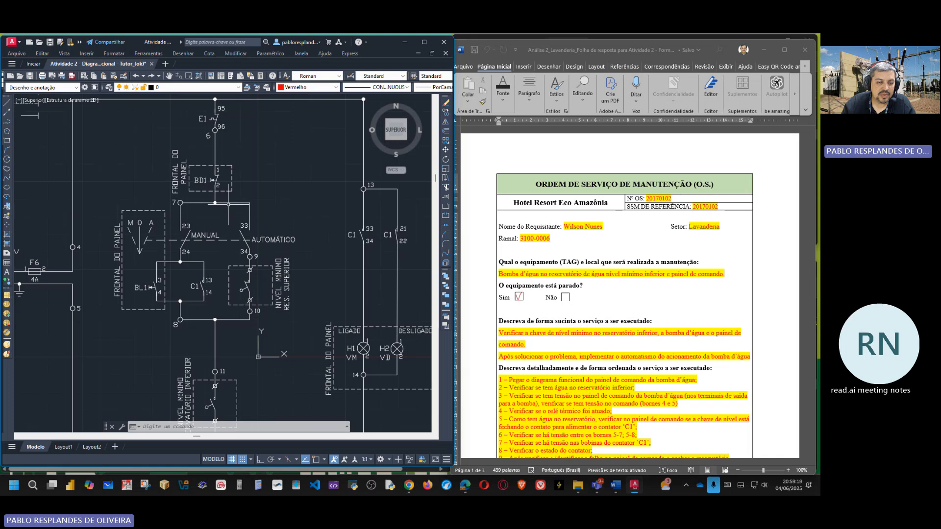
{"action": "middle_click_drag", "start_coordinate": [269, 302], "coordinate": [274, 213]}
{"action": "middle_click_drag", "start_coordinate": [303, 182], "coordinate": [322, 243]}
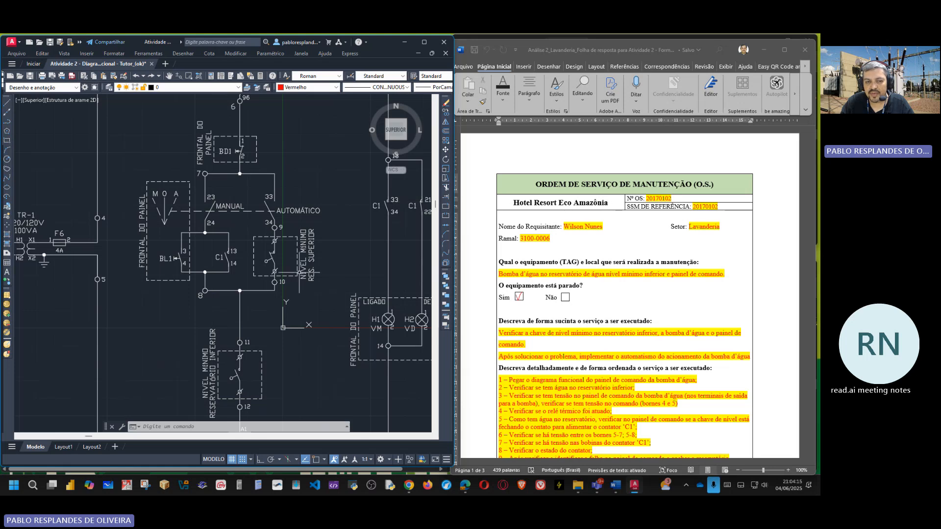
{"action": "scroll", "coordinate": [294, 276], "scroll_direction": "down", "scroll_amount": 2}
{"action": "scroll", "coordinate": [265, 245], "scroll_direction": "down", "scroll_amount": 3}
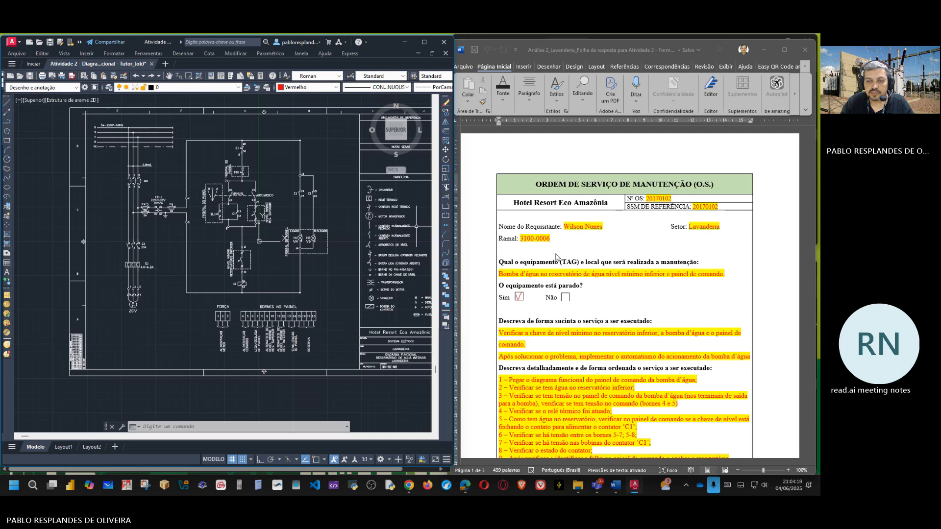
Step: Bring up the SSM 20170102 request beside the service order and review its demand against the order's numbered service steps
{"action": "scroll", "coordinate": [557, 257], "scroll_direction": "down", "scroll_amount": 2}
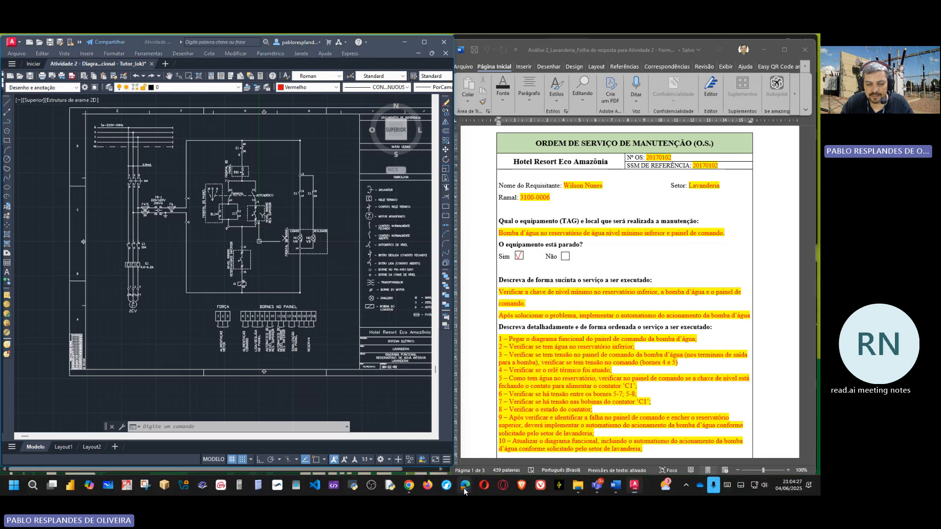
{"action": "mouse_move", "coordinate": [464, 490]}
{"action": "mouse_move", "coordinate": [456, 443]}
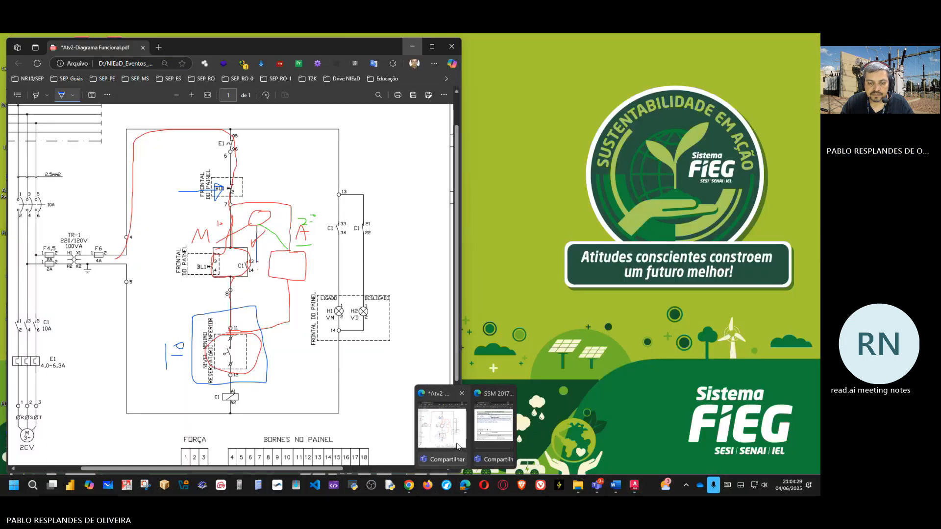
{"action": "left_click", "coordinate": [494, 426]}
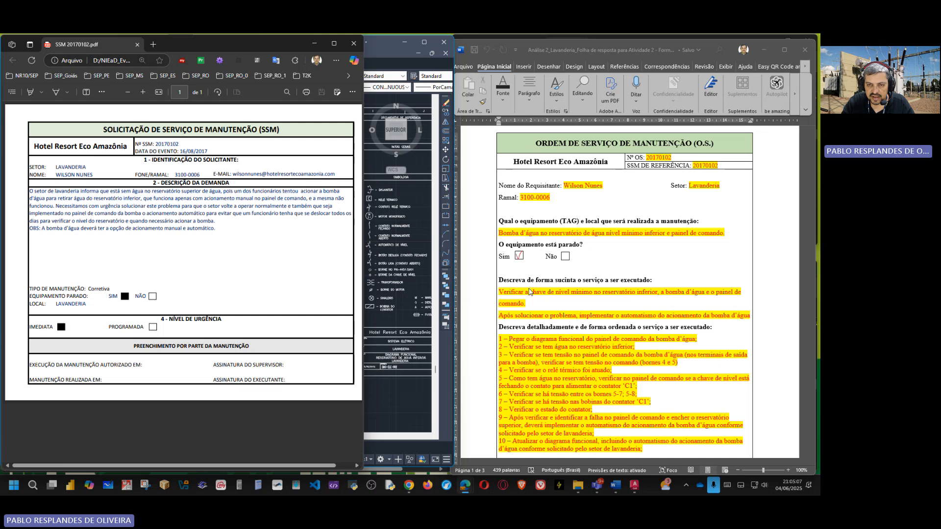
{"action": "scroll", "coordinate": [530, 292], "scroll_direction": "down", "scroll_amount": 1}
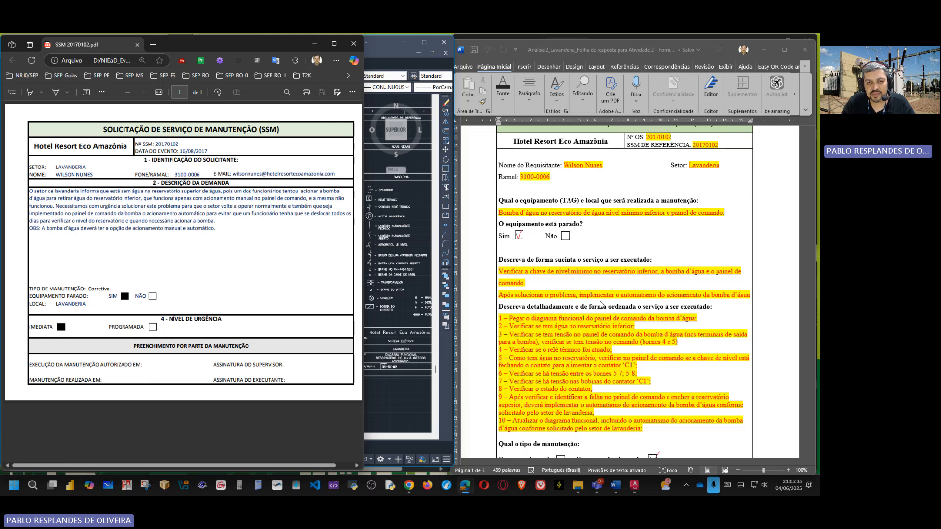
Step: Switch back to the AutoCAD diagram and examine the manual and automatic paths through the level switches to coil C1
{"action": "left_click", "coordinate": [398, 401]}
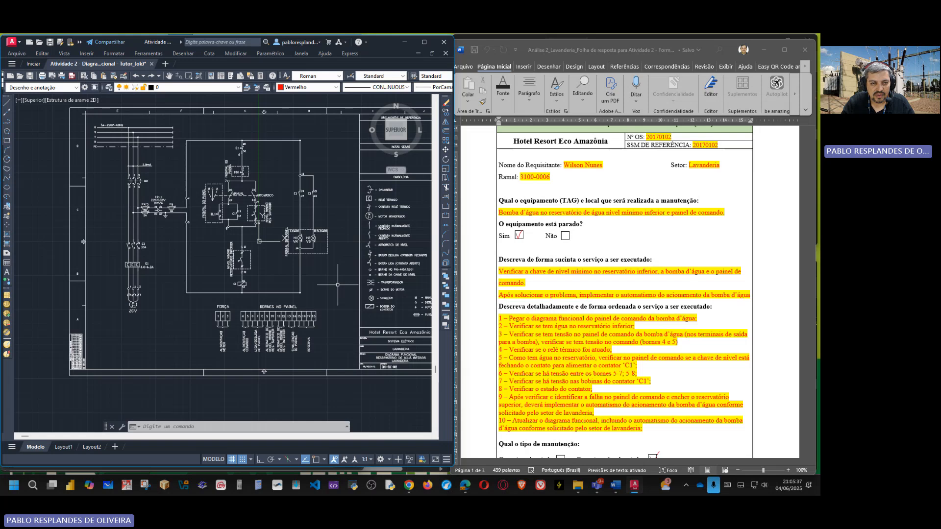
{"action": "scroll", "coordinate": [227, 196], "scroll_direction": "up", "scroll_amount": 6}
{"action": "middle_click_drag", "start_coordinate": [252, 203], "coordinate": [199, 266]}
{"action": "scroll", "coordinate": [248, 229], "scroll_direction": "down", "scroll_amount": 4}
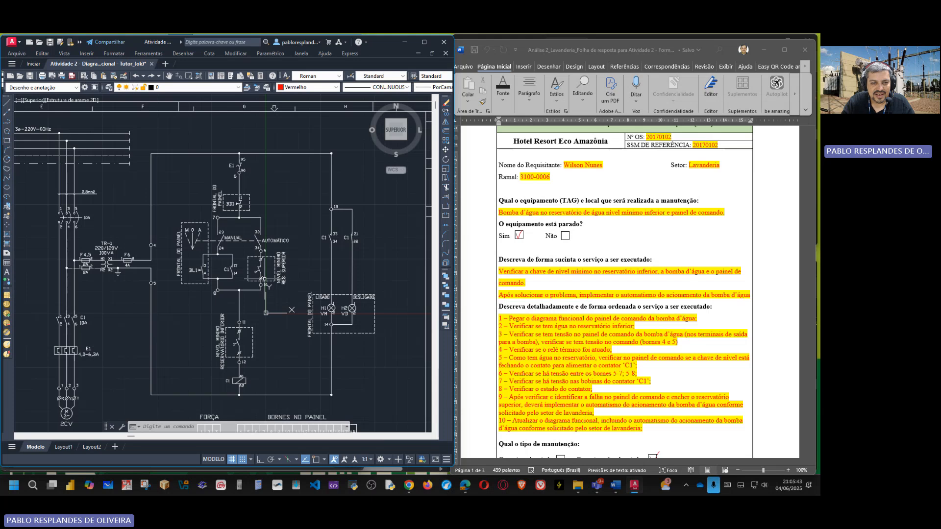
{"action": "scroll", "coordinate": [265, 279], "scroll_direction": "up", "scroll_amount": 2}
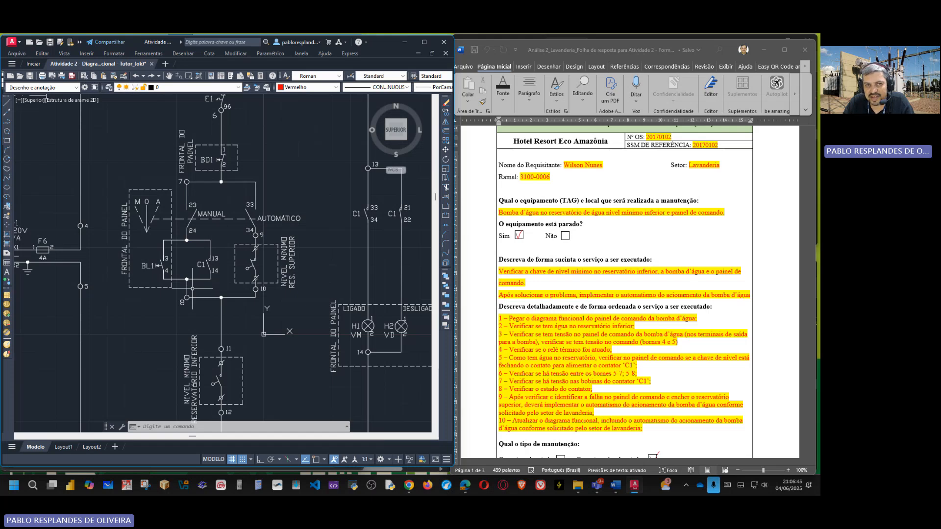
{"action": "scroll", "coordinate": [277, 286], "scroll_direction": "down", "scroll_amount": 2}
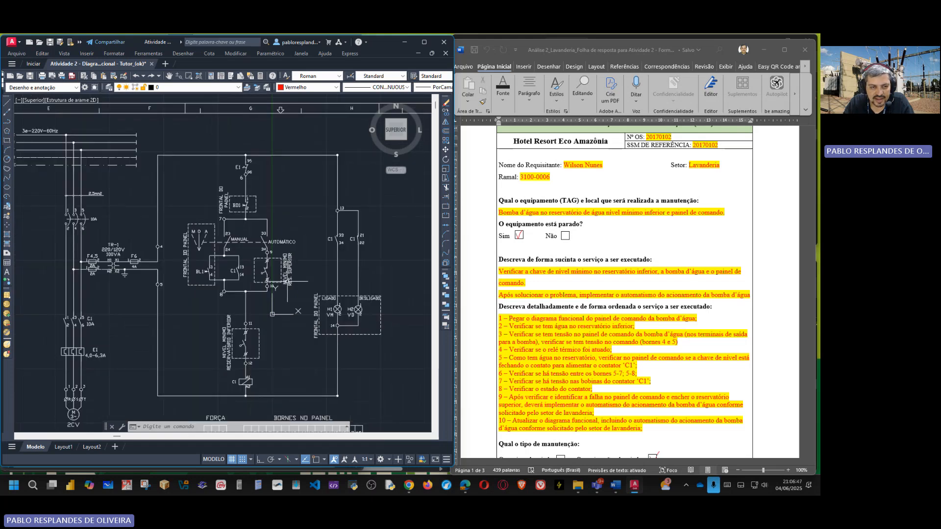
{"action": "scroll", "coordinate": [275, 294], "scroll_direction": "up", "scroll_amount": 2}
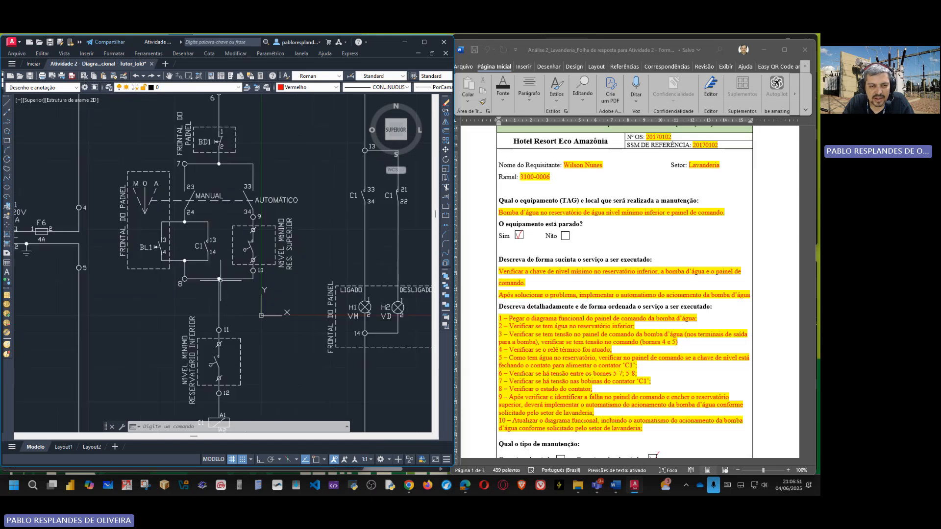
{"action": "middle_click_drag", "start_coordinate": [268, 331], "coordinate": [264, 240]}
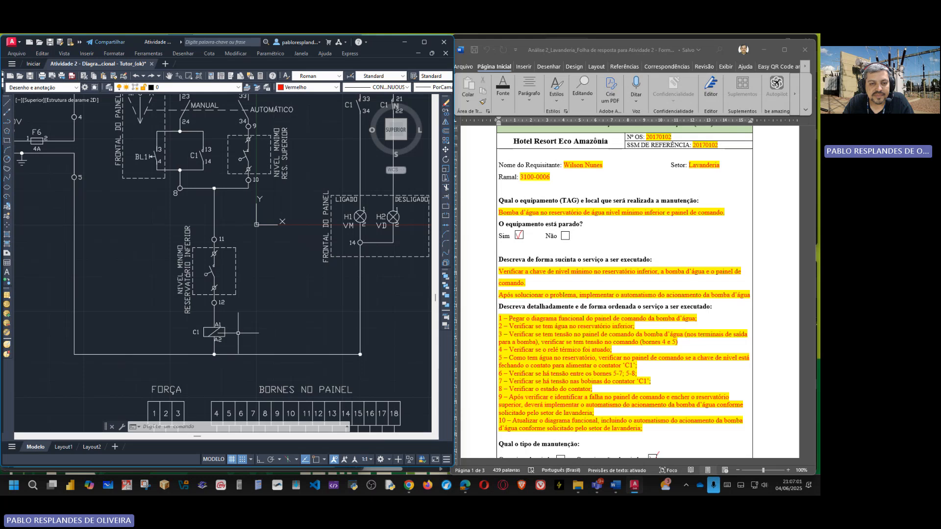
{"action": "scroll", "coordinate": [235, 327], "scroll_direction": "down", "scroll_amount": 3}
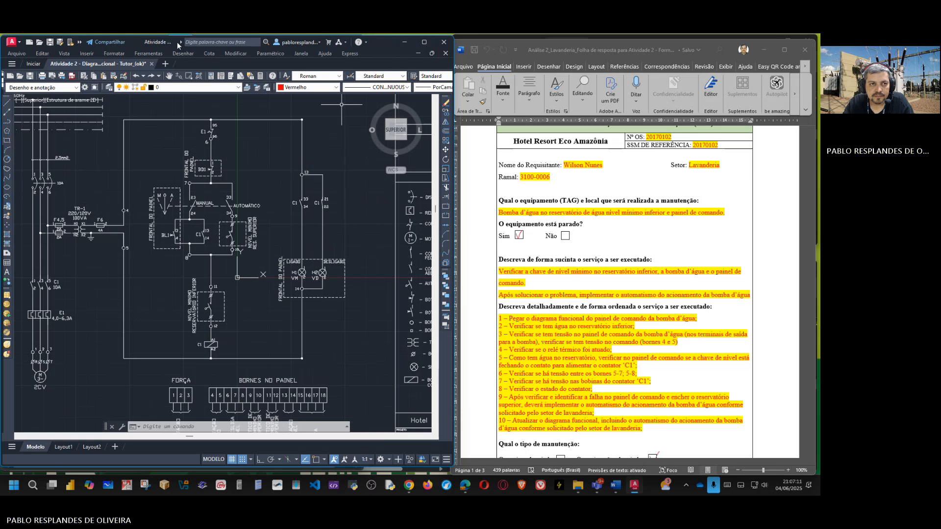
Step: Move the AutoCAD window beside the service request and bring up the annotated Atv2-Diagrama Funcional PDF for side-by-side comparison
{"action": "left_click_drag", "start_coordinate": [177, 43], "coordinate": [490, 60]}
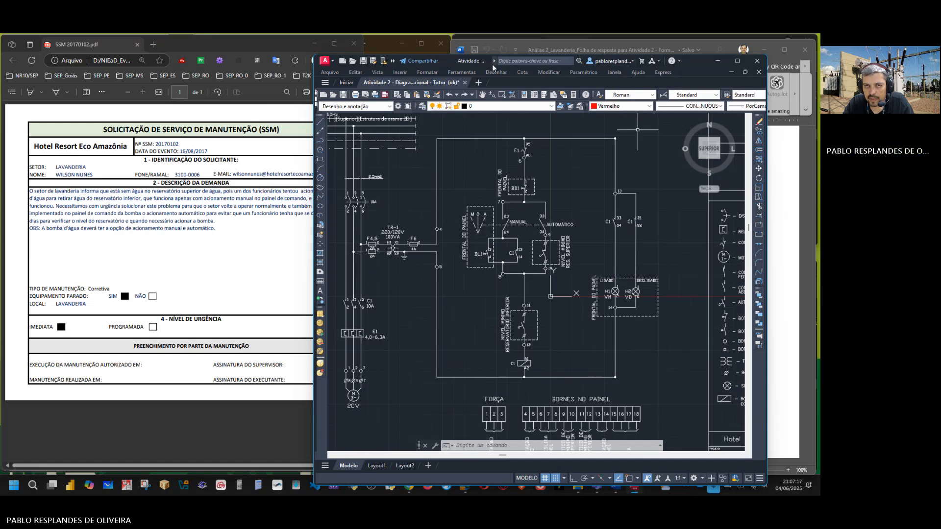
{"action": "left_click_drag", "start_coordinate": [490, 65], "coordinate": [532, 47]}
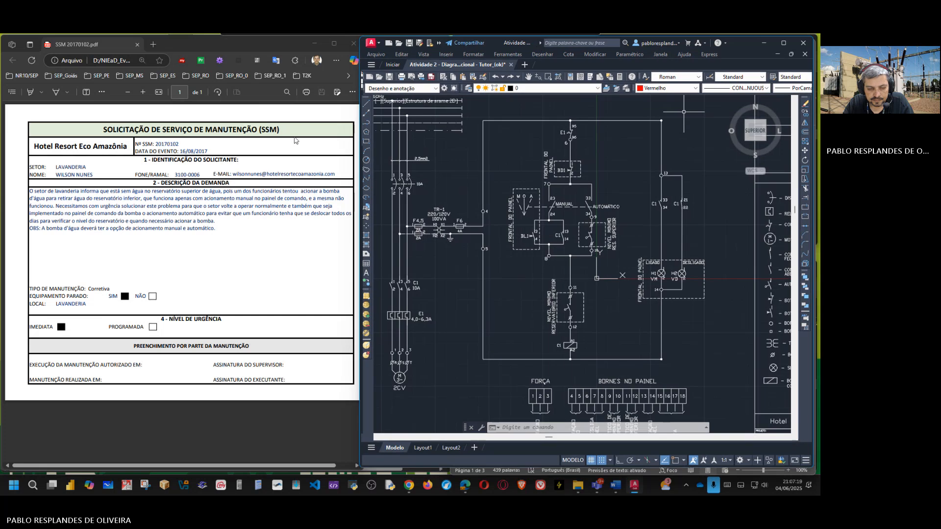
{"action": "mouse_move", "coordinate": [410, 490]}
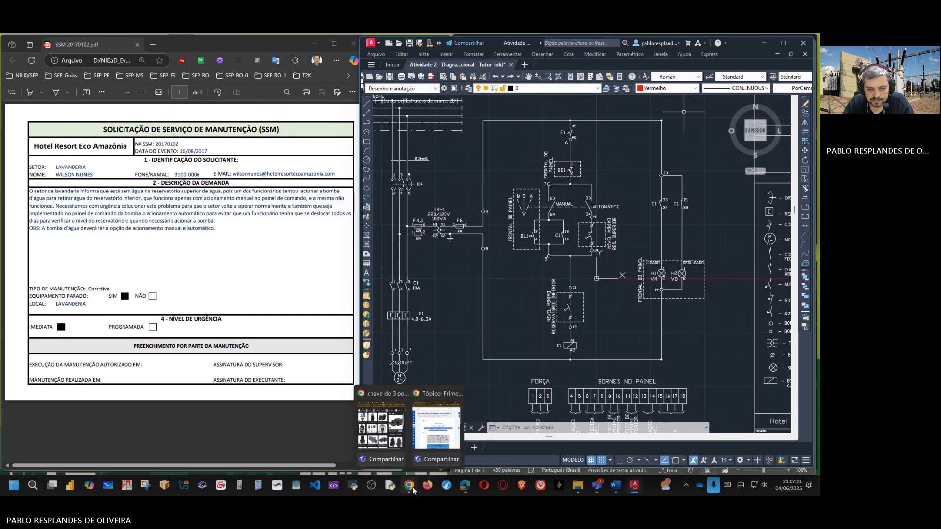
{"action": "mouse_move", "coordinate": [472, 493]}
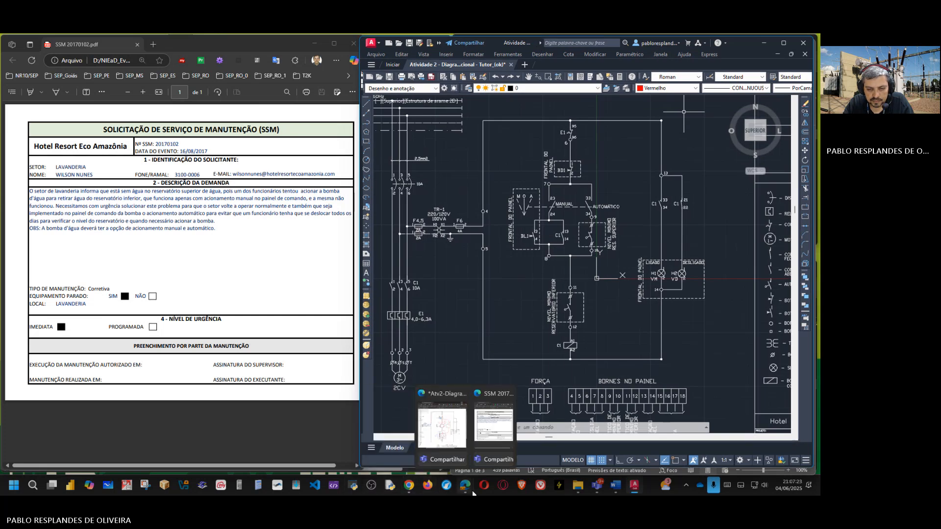
{"action": "left_click", "coordinate": [449, 429]}
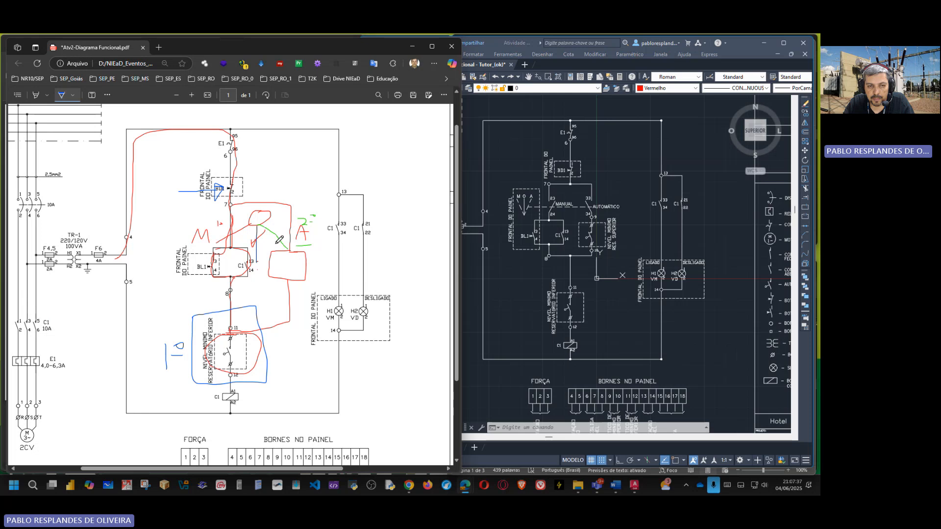
Step: Draw a blue contact inside the red box on the PDF's automatic branch and a blue line from below it to terminal 8
{"action": "mouse_move", "coordinate": [277, 243]}
{"action": "left_mouse_down"}
{"action": "mouse_move", "coordinate": [289, 249]}
{"action": "mouse_move", "coordinate": [291, 281]}
{"action": "mouse_move", "coordinate": [289, 270]}
{"action": "left_mouse_up"}
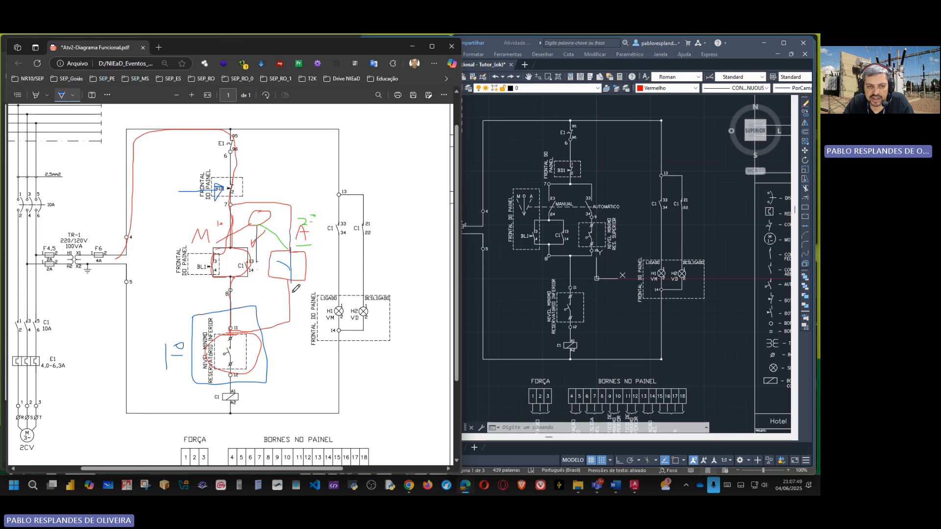
{"action": "left_click_drag", "start_coordinate": [292, 292], "coordinate": [232, 290]}
Step: Compare the annotated circuit's level-switch and signal-lamp terminals with the BORNES NO PAINEL strip, and return to the AutoCAD drawing
{"action": "scroll", "coordinate": [250, 361], "scroll_direction": "down", "scroll_amount": 3}
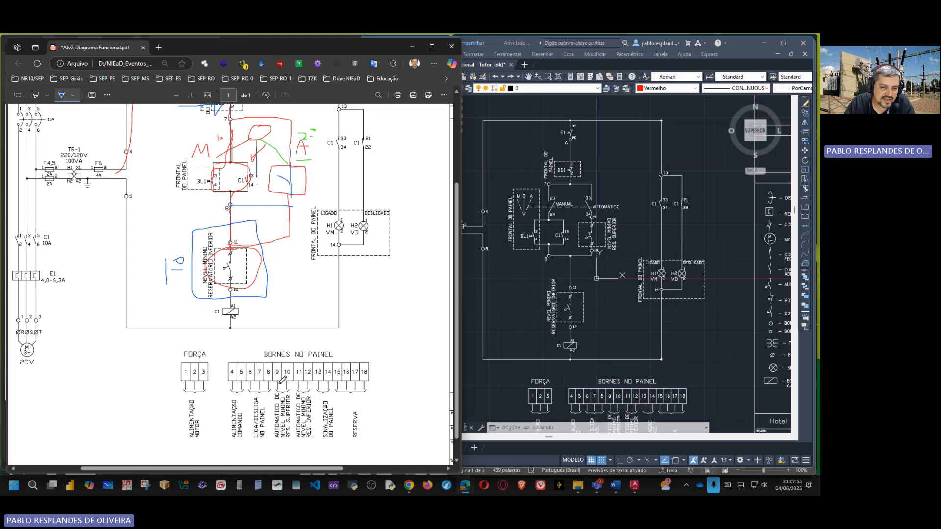
{"action": "scroll", "coordinate": [246, 255], "scroll_direction": "up", "scroll_amount": 2}
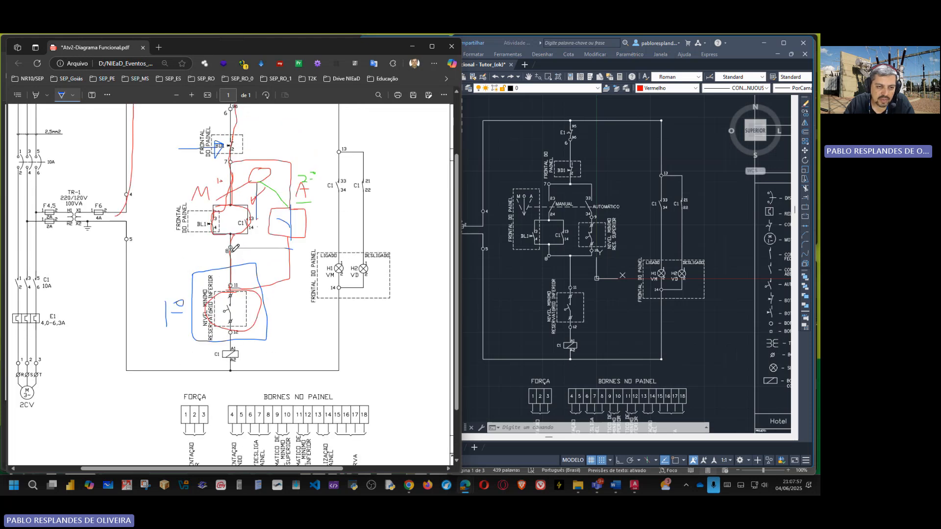
{"action": "scroll", "coordinate": [273, 290], "scroll_direction": "down", "scroll_amount": 2}
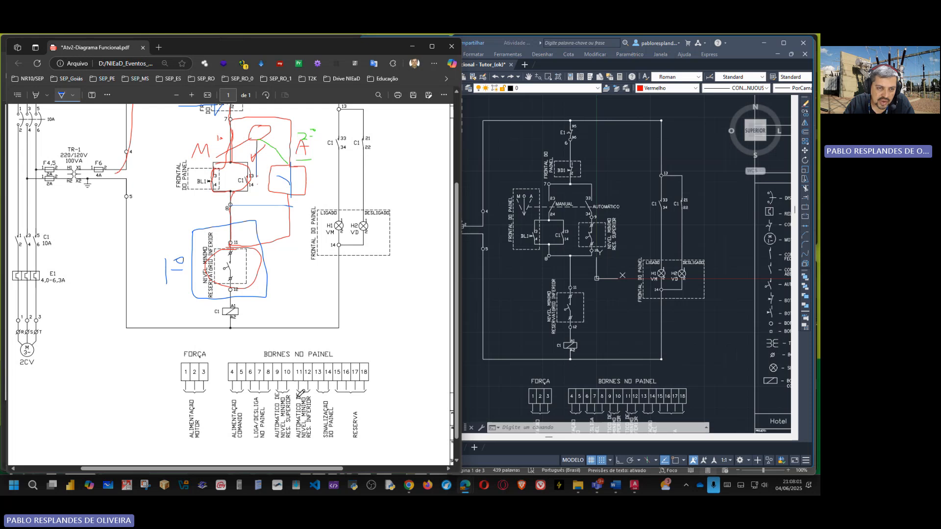
{"action": "scroll", "coordinate": [300, 396], "scroll_direction": "up", "scroll_amount": 4}
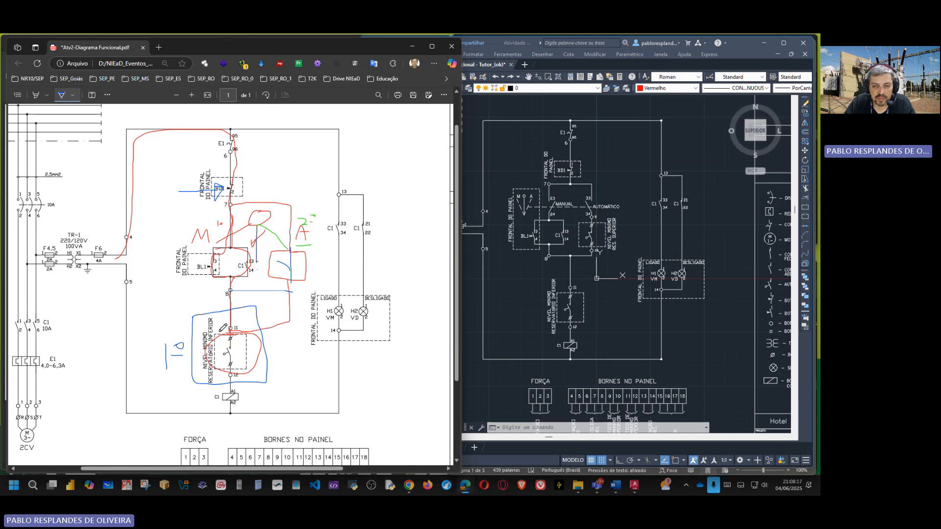
{"action": "left_click", "coordinate": [556, 302]}
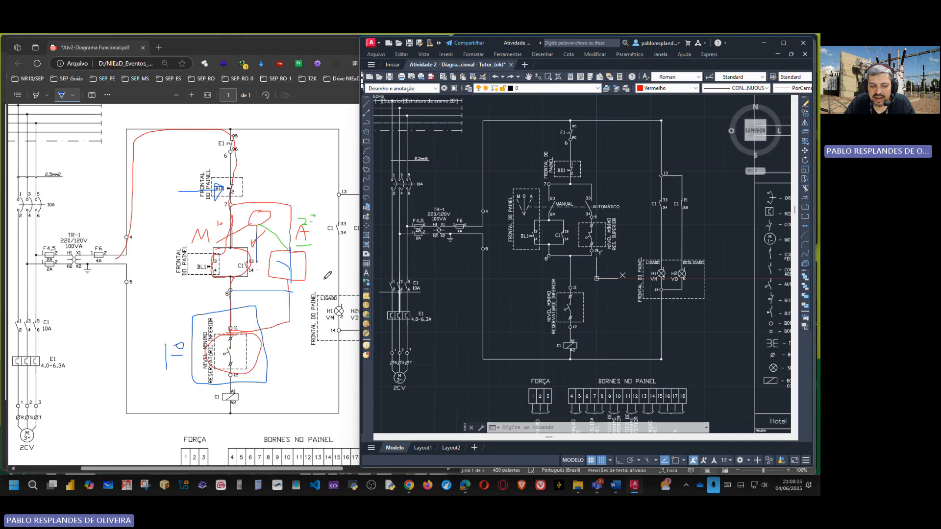
{"action": "left_click_drag", "start_coordinate": [296, 470], "coordinate": [324, 470]}
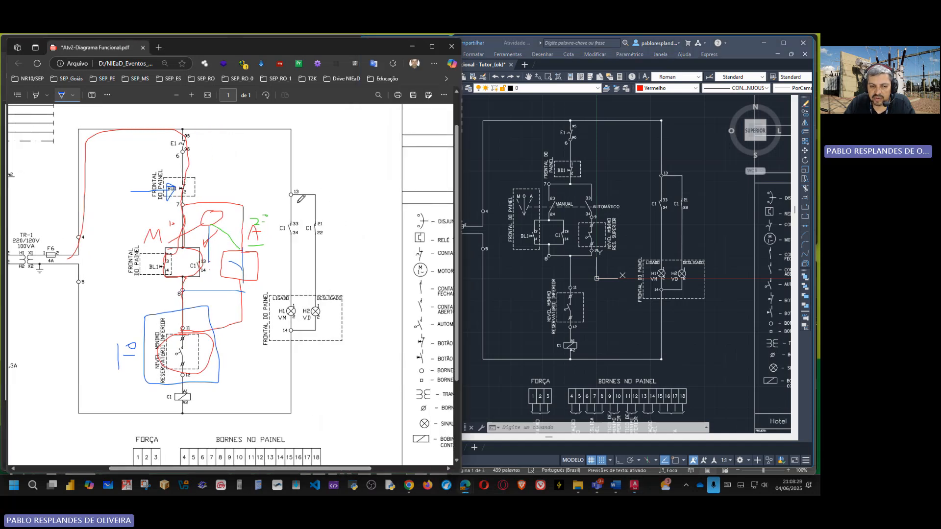
{"action": "scroll", "coordinate": [306, 306], "scroll_direction": "down", "scroll_amount": 2}
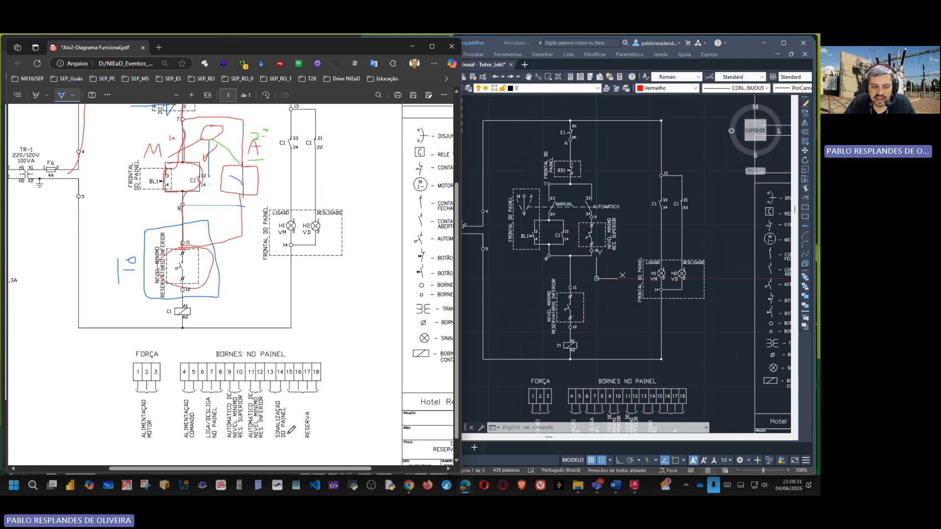
{"action": "scroll", "coordinate": [294, 206], "scroll_direction": "up", "scroll_amount": 1}
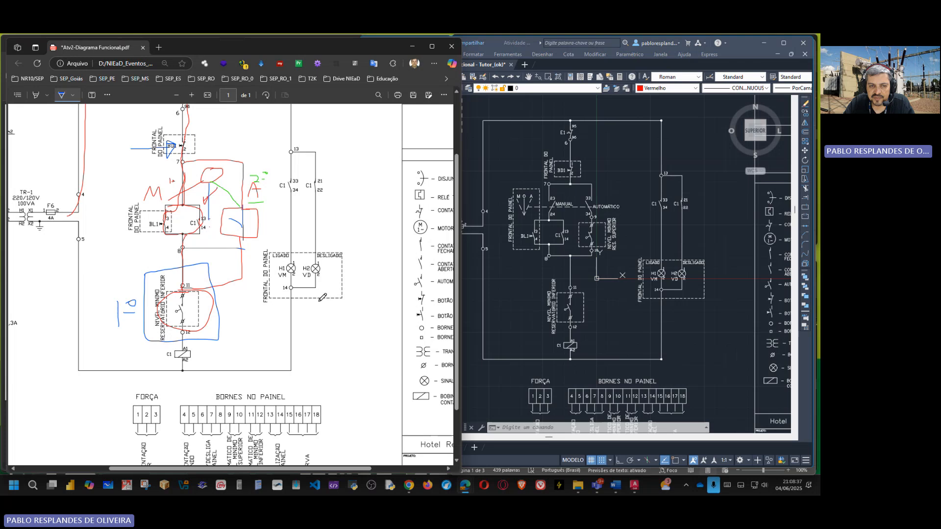
{"action": "scroll", "coordinate": [323, 317], "scroll_direction": "down", "scroll_amount": 3}
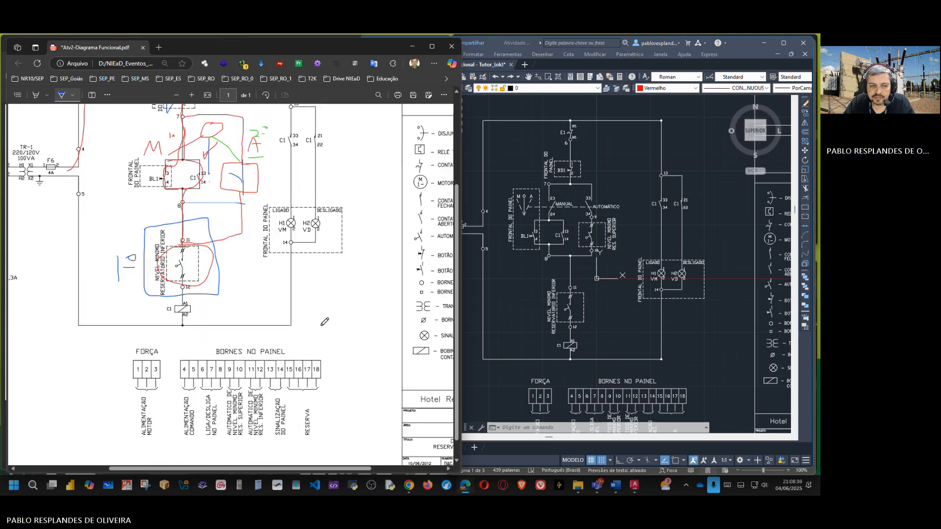
{"action": "scroll", "coordinate": [333, 321], "scroll_direction": "up", "scroll_amount": 6}
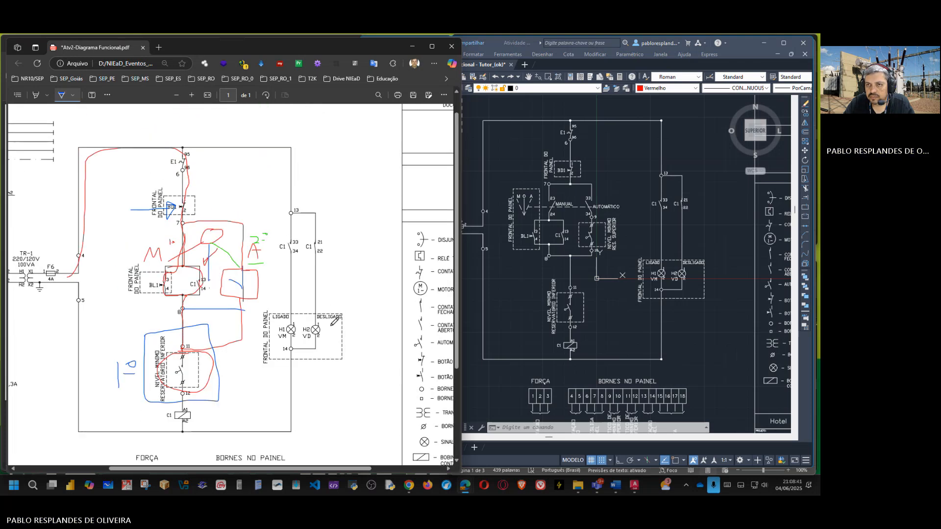
{"action": "left_click", "coordinate": [743, 47]}
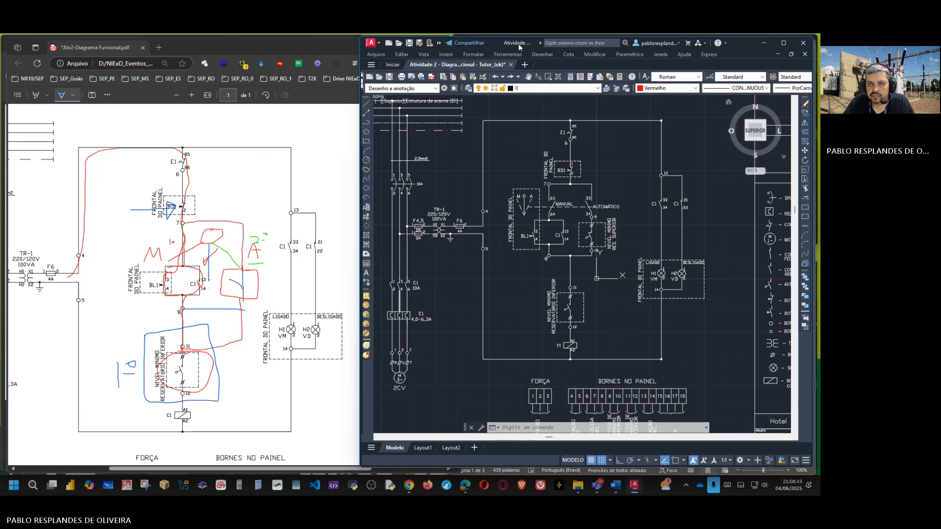
Step: Move the AutoCAD window over the PDF, beside the service order, and examine the manual and automatic branches between terminals 7 and 8
{"action": "left_click_drag", "start_coordinate": [537, 44], "coordinate": [177, 44]}
{"action": "scroll", "coordinate": [254, 314], "scroll_direction": "down", "scroll_amount": 3}
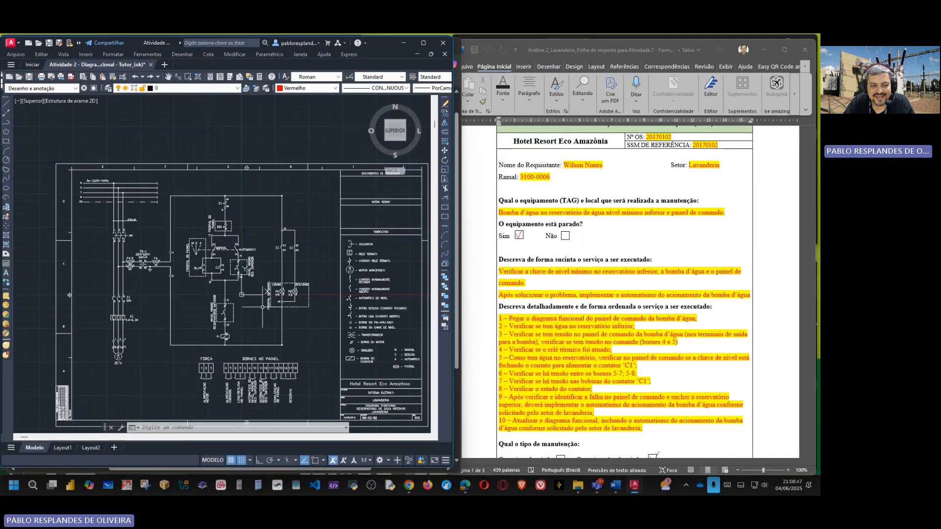
{"action": "scroll", "coordinate": [263, 304], "scroll_direction": "up", "scroll_amount": 2}
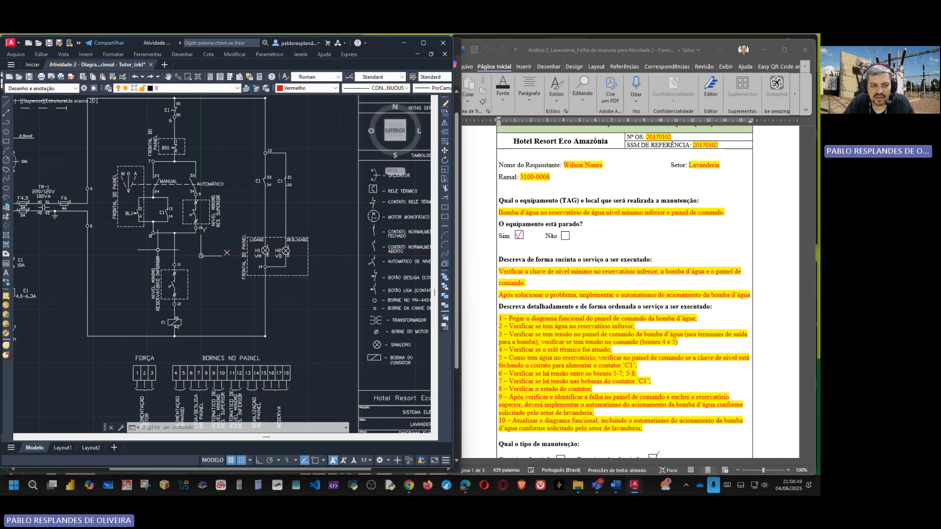
{"action": "middle_click_drag", "start_coordinate": [217, 268], "coordinate": [236, 271]}
{"action": "scroll", "coordinate": [231, 228], "scroll_direction": "up", "scroll_amount": 2}
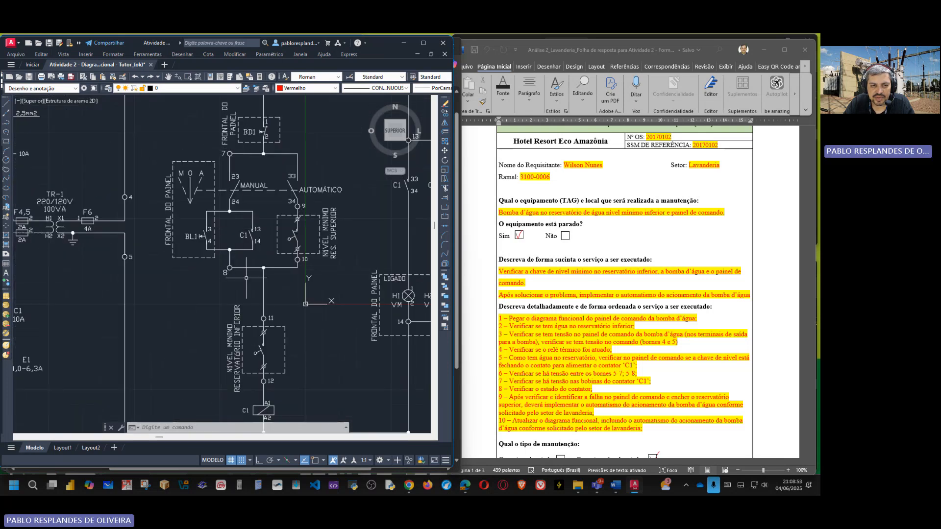
{"action": "scroll", "coordinate": [299, 266], "scroll_direction": "down", "scroll_amount": 3}
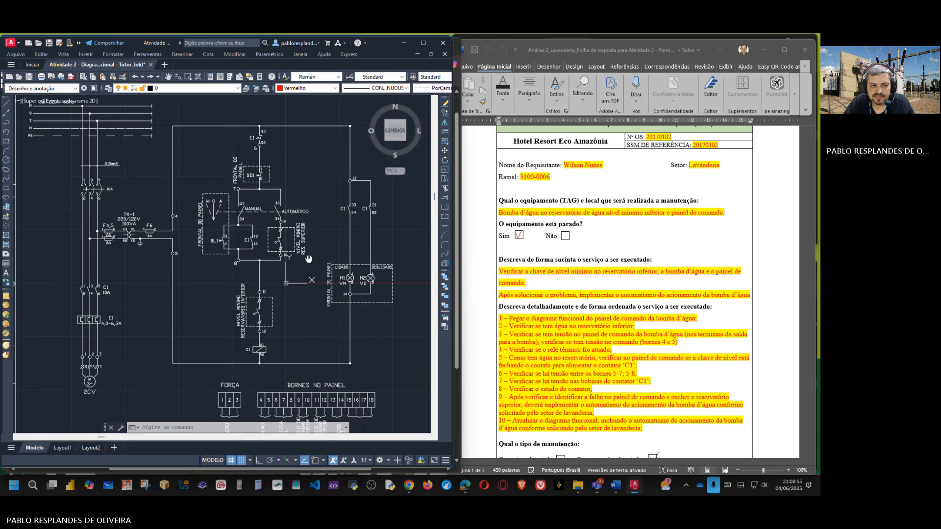
Step: Compare the service order's ordered list of ten tasks with the selector, contactor C1 and upper-reservoir level switch in the drawing
{"action": "scroll", "coordinate": [554, 296], "scroll_direction": "down", "scroll_amount": 1}
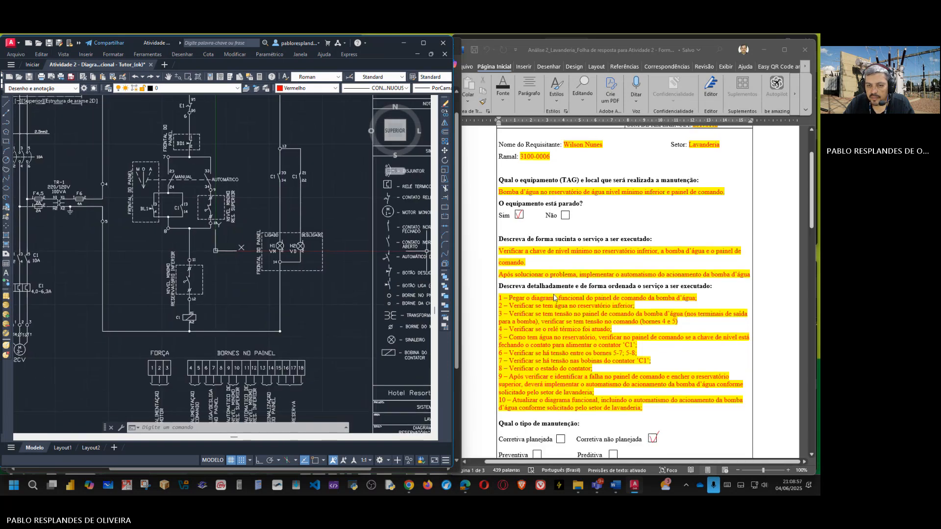
{"action": "scroll", "coordinate": [554, 296], "scroll_direction": "down", "scroll_amount": 3}
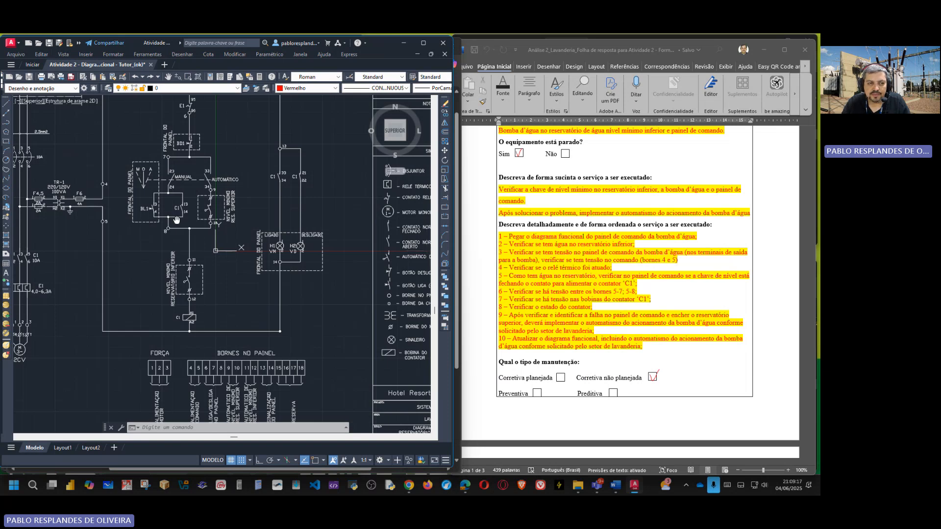
{"action": "scroll", "coordinate": [152, 151], "scroll_direction": "up", "scroll_amount": 2}
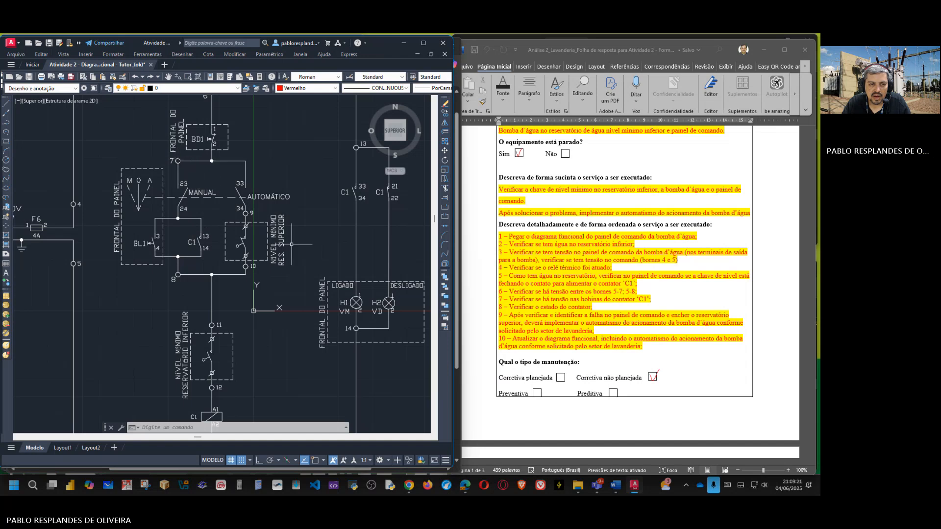
{"action": "scroll", "coordinate": [293, 249], "scroll_direction": "down", "scroll_amount": 2}
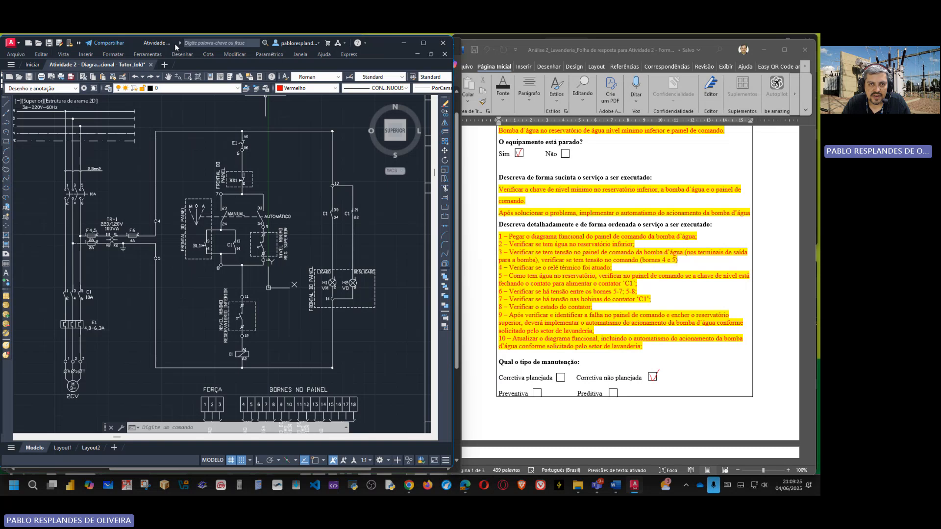
Step: Bring the annotated PDF back into view and mark thermal relay contact E1 with a blue arrow and a blue circle
{"action": "left_click", "coordinate": [403, 43]}
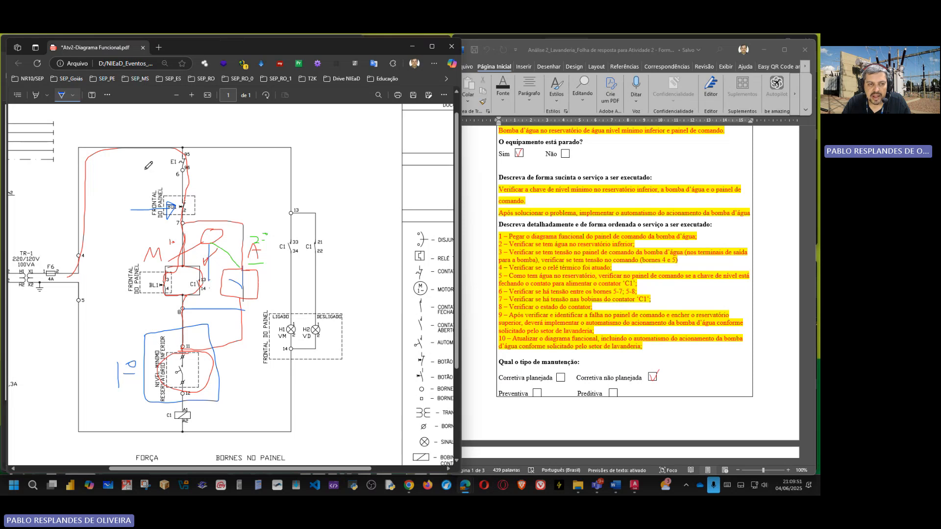
{"action": "mouse_move", "coordinate": [139, 165]}
{"action": "left_mouse_down"}
{"action": "mouse_move", "coordinate": [158, 153]}
{"action": "mouse_move", "coordinate": [169, 160]}
{"action": "mouse_move", "coordinate": [157, 170]}
{"action": "mouse_move", "coordinate": [153, 158]}
{"action": "left_mouse_up"}
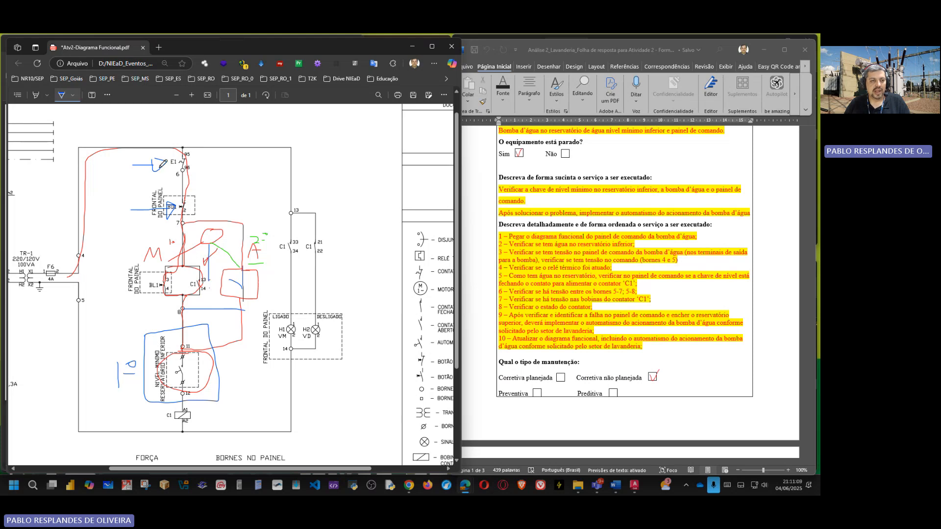
{"action": "mouse_move", "coordinate": [206, 139]}
{"action": "left_mouse_down"}
{"action": "mouse_move", "coordinate": [160, 159]}
{"action": "mouse_move", "coordinate": [200, 185]}
{"action": "mouse_move", "coordinate": [205, 141]}
{"action": "left_mouse_up"}
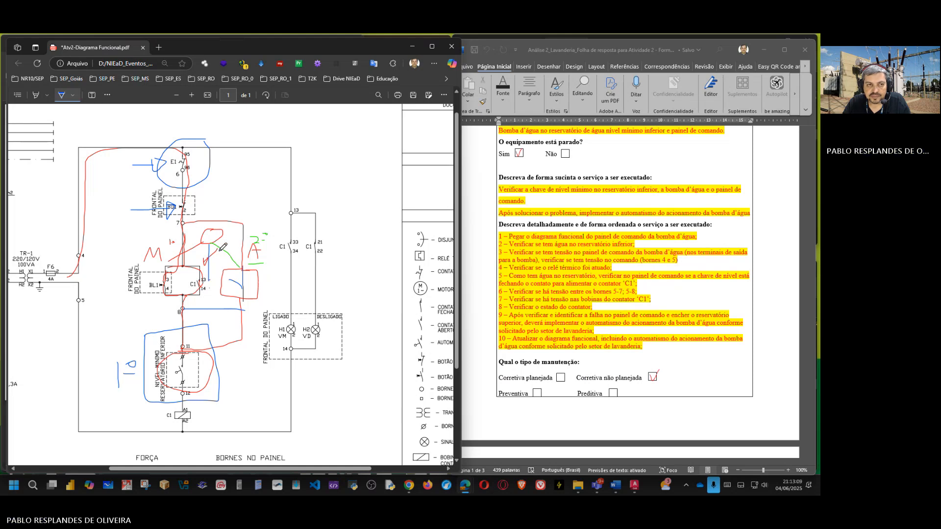
Step: Return to the AutoCAD drawing and examine the control path from E1 through BD1 to the manual/automatic selector and upper level switch
{"action": "left_click", "coordinate": [635, 485]}
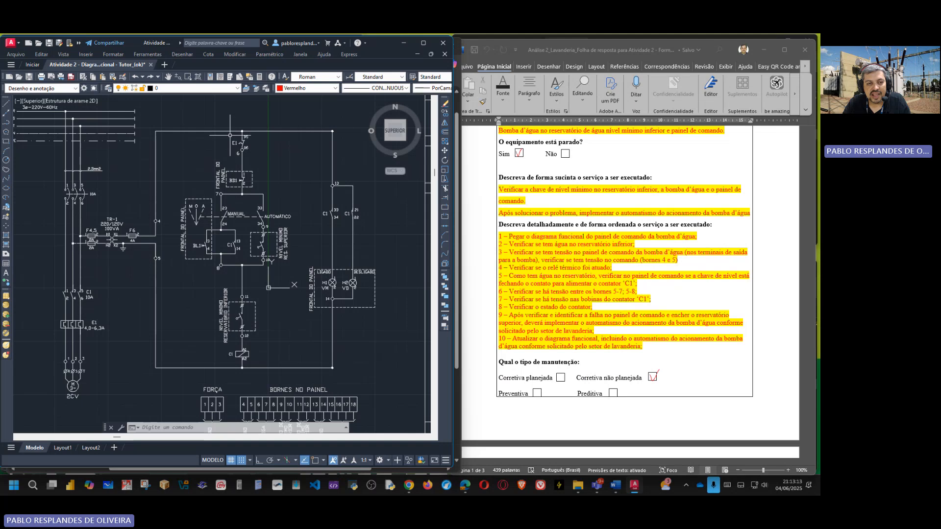
{"action": "scroll", "coordinate": [263, 216], "scroll_direction": "up", "scroll_amount": 4}
{"action": "scroll", "coordinate": [241, 204], "scroll_direction": "down", "scroll_amount": 4}
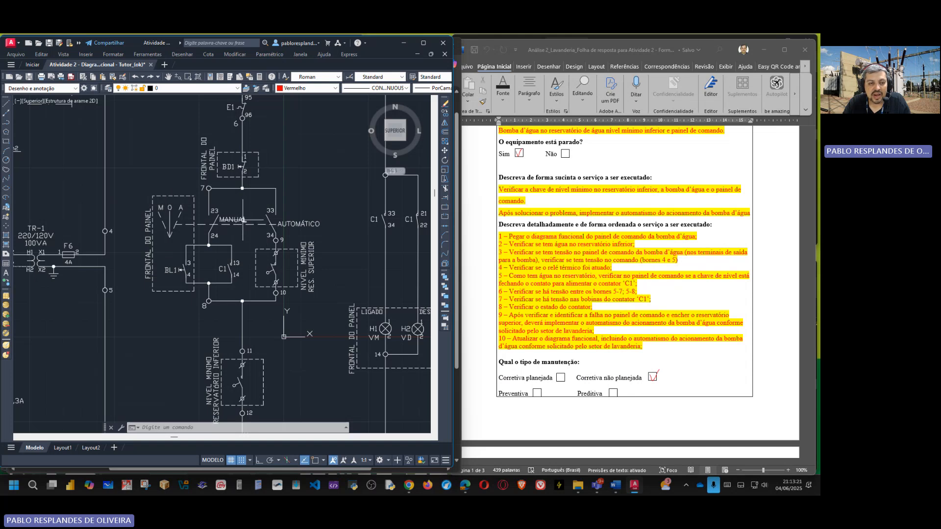
{"action": "scroll", "coordinate": [242, 220], "scroll_direction": "up", "scroll_amount": 2}
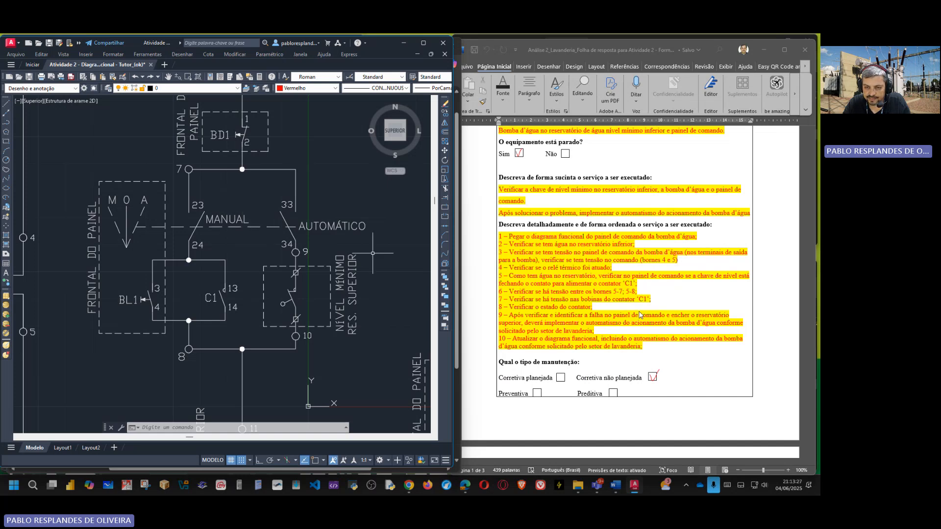
Step: Read the service order from the detailed tasks through the materials, tools, EPIs and professionals involved in the maintenance
{"action": "scroll", "coordinate": [545, 352], "scroll_direction": "down", "scroll_amount": 1}
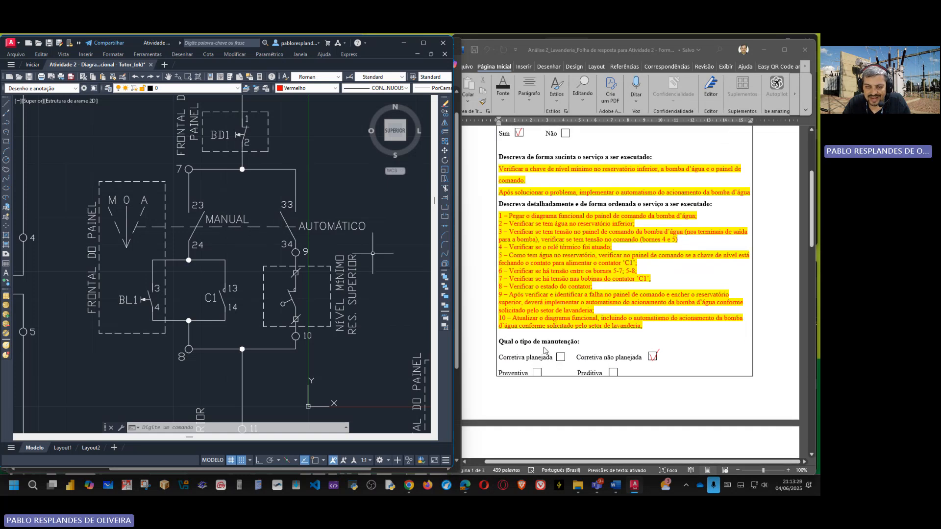
{"action": "scroll", "coordinate": [543, 331], "scroll_direction": "down", "scroll_amount": 4}
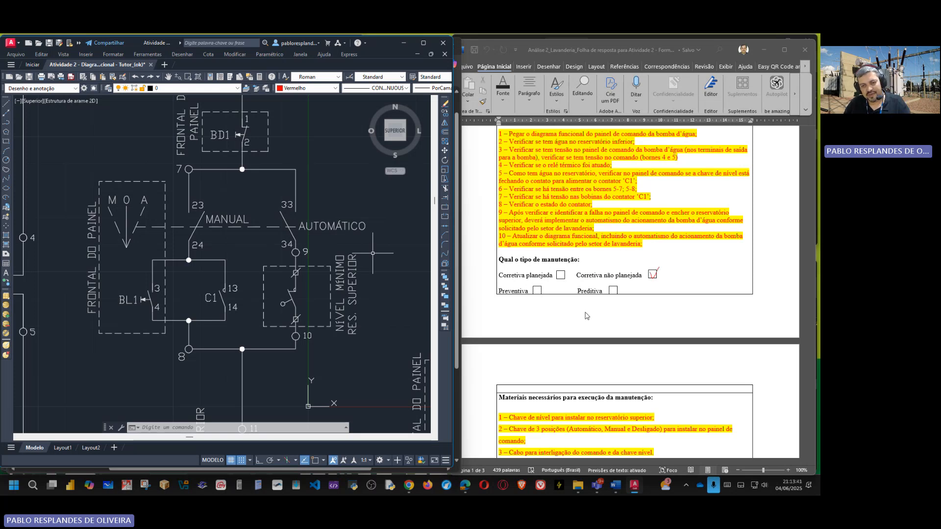
{"action": "scroll", "coordinate": [580, 316], "scroll_direction": "down", "scroll_amount": 3}
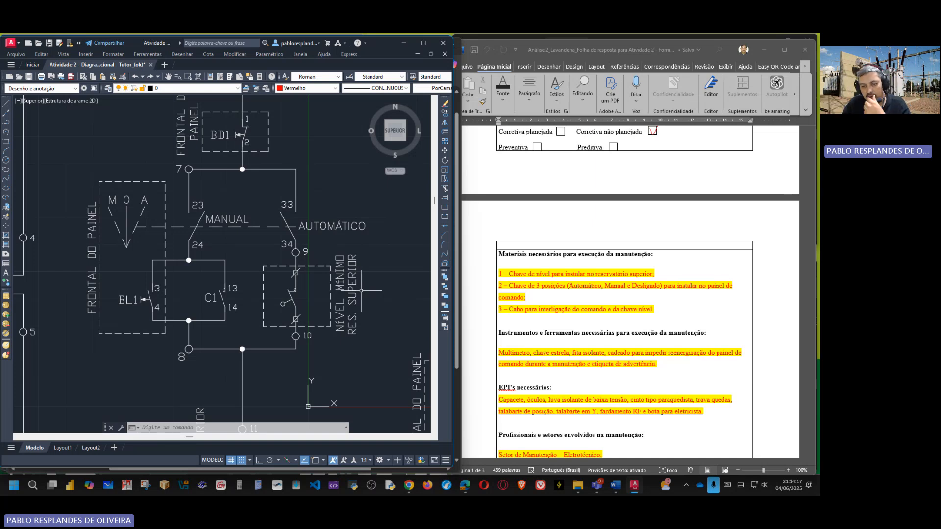
{"action": "scroll", "coordinate": [572, 283], "scroll_direction": "down", "scroll_amount": 3}
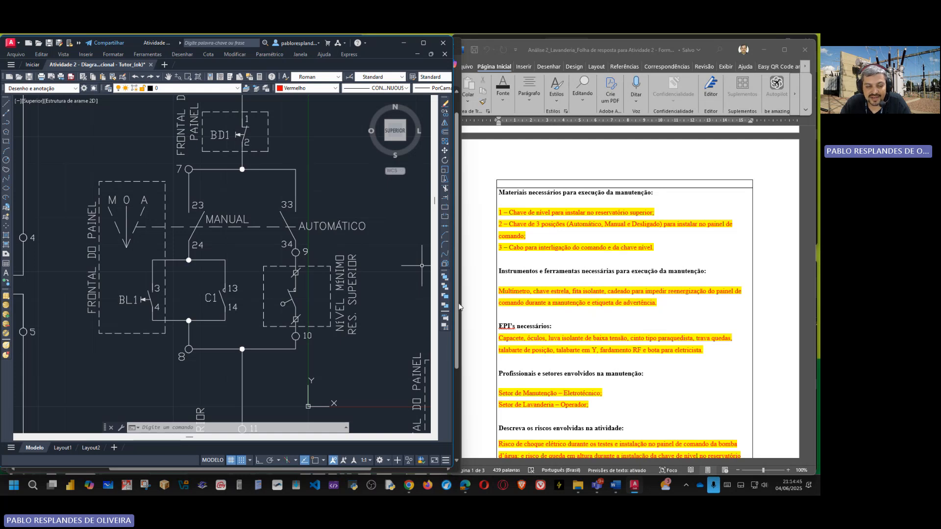
Step: Open the HP 50g calculator emulator, turn it on and clear the leftover square-root expression to return to the home screen
{"action": "left_click", "coordinate": [239, 485]}
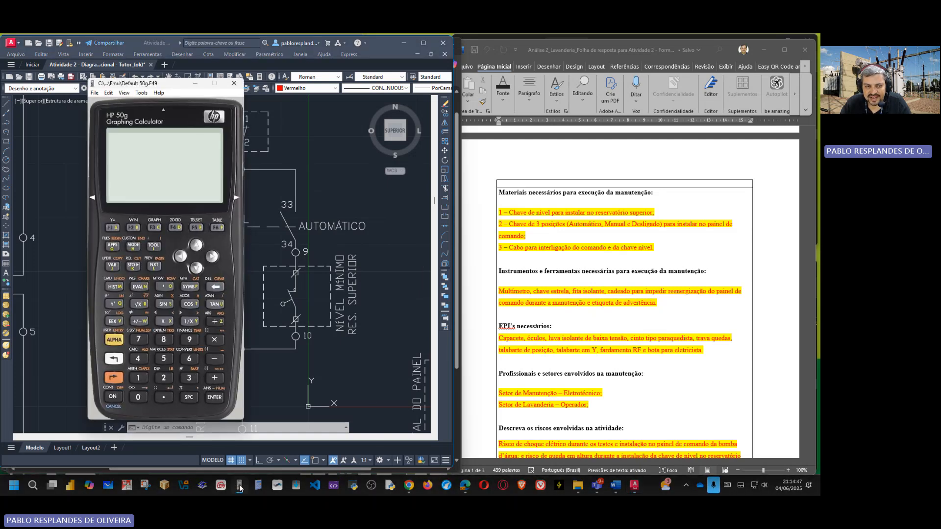
{"action": "left_click", "coordinate": [113, 396]}
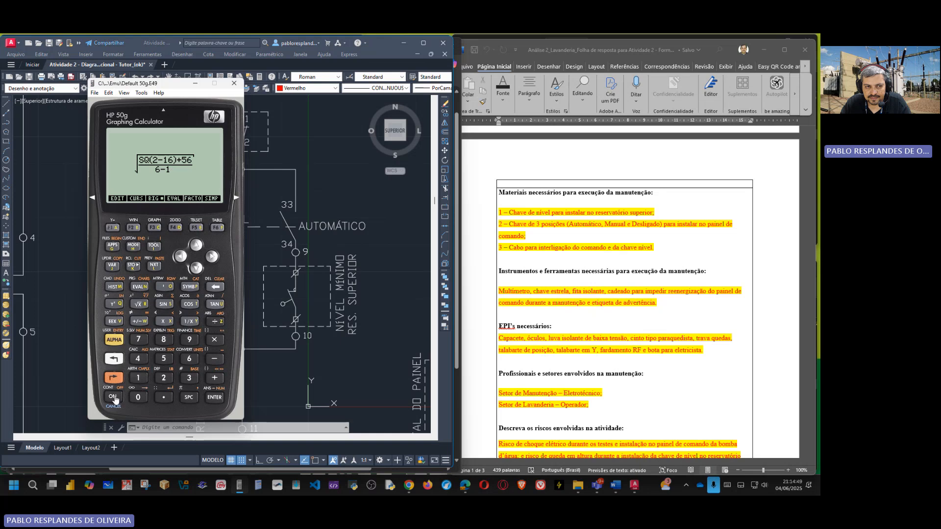
{"action": "left_click", "coordinate": [211, 290]}
{"action": "left_click", "coordinate": [211, 290]}
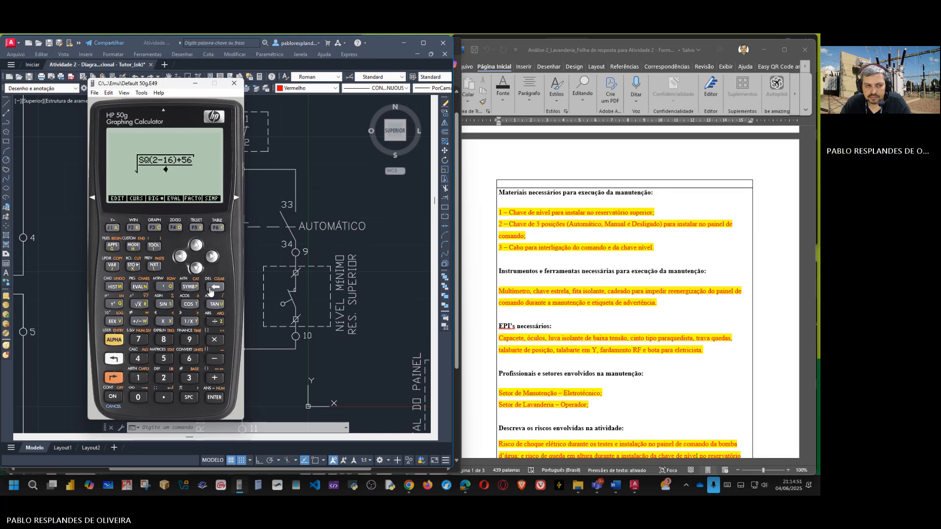
{"action": "left_click", "coordinate": [211, 290]}
{"action": "left_click", "coordinate": [211, 290]}
{"action": "left_click", "coordinate": [211, 290]}
{"action": "left_click", "coordinate": [211, 290]}
{"action": "left_click", "coordinate": [210, 290]}
{"action": "left_click", "coordinate": [211, 290]}
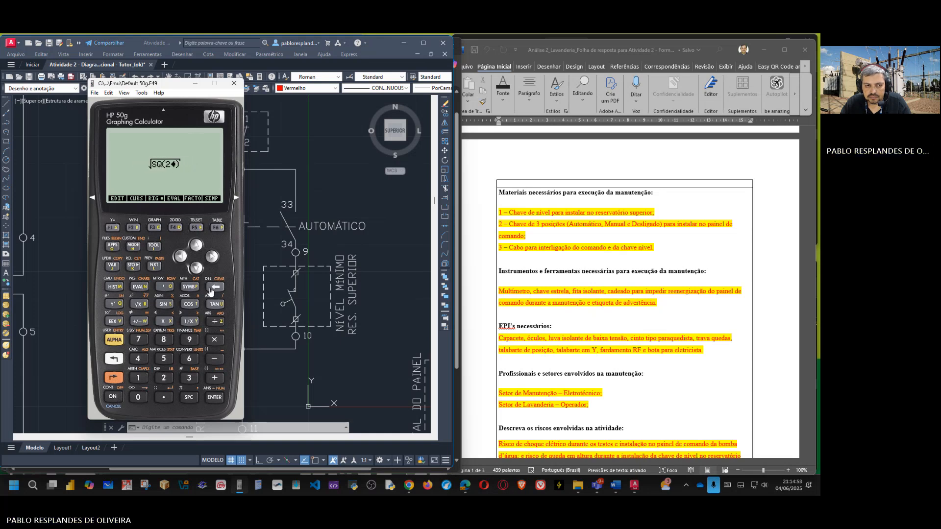
{"action": "left_click", "coordinate": [211, 290]}
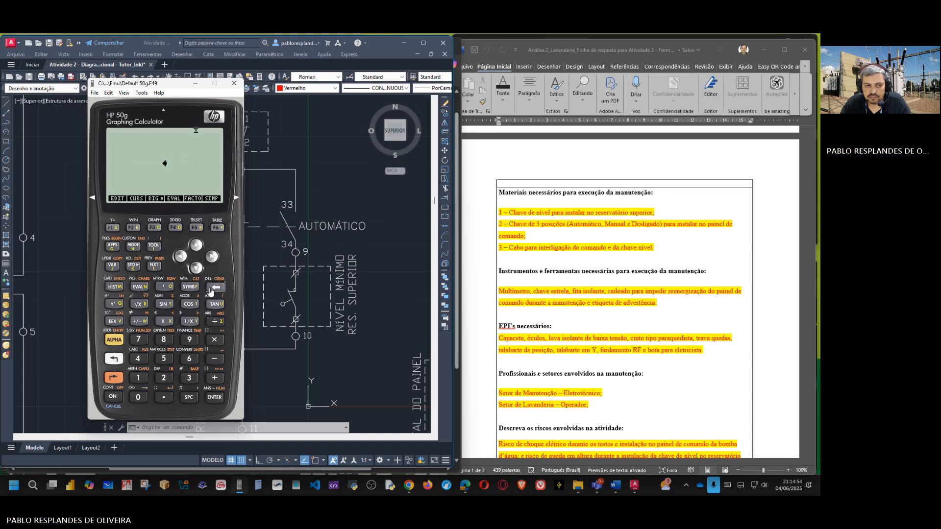
{"action": "left_click", "coordinate": [114, 397]}
Step: Calculate 2 × 736 to convert the motor's 2 CV to watts
{"action": "left_click", "coordinate": [164, 378]}
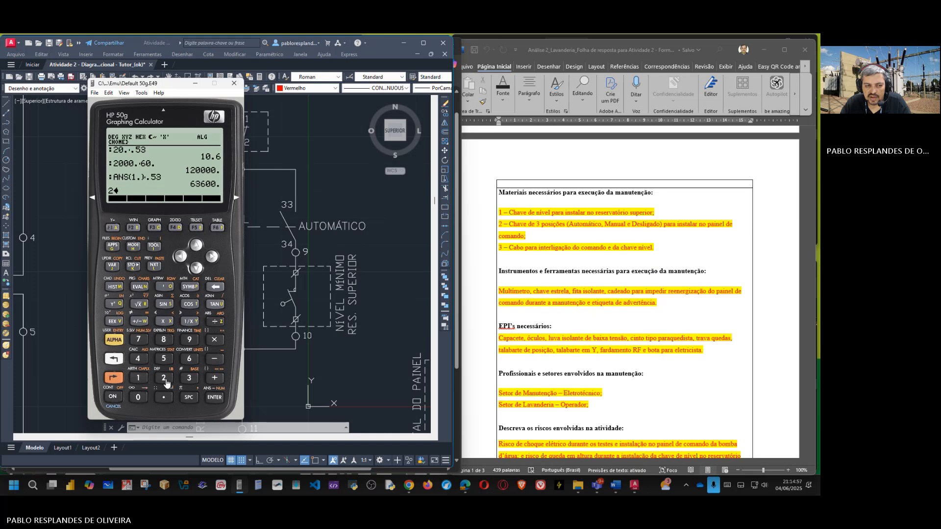
{"action": "left_click", "coordinate": [216, 340]}
{"action": "left_click", "coordinate": [138, 339]}
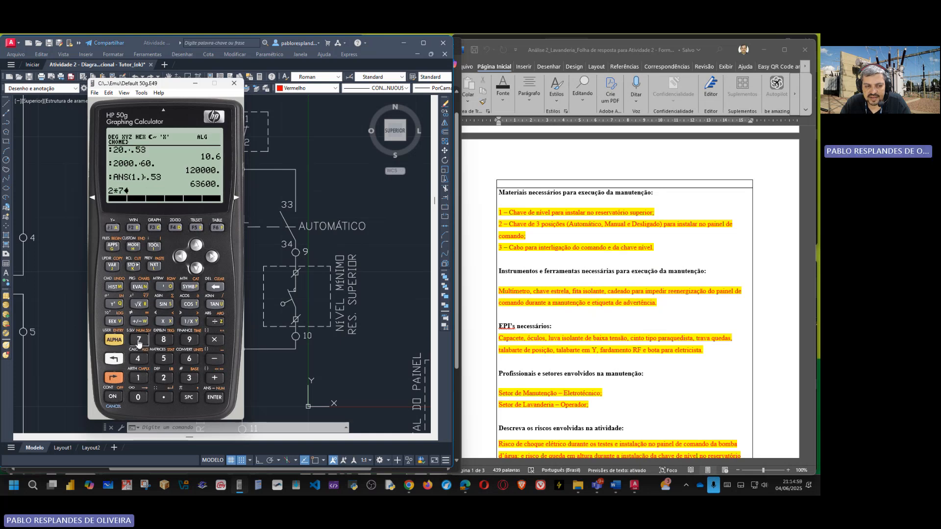
{"action": "left_click", "coordinate": [189, 378]}
{"action": "left_click", "coordinate": [189, 358]}
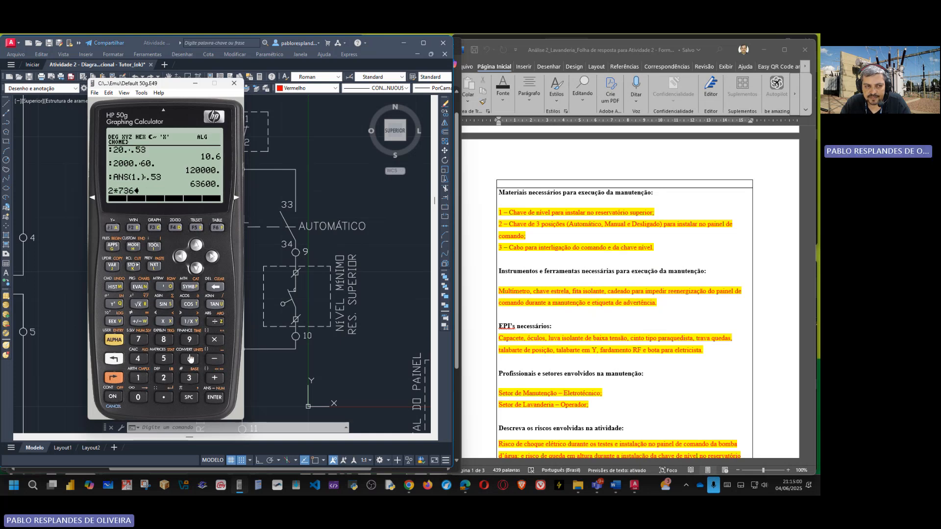
{"action": "left_click", "coordinate": [216, 397]}
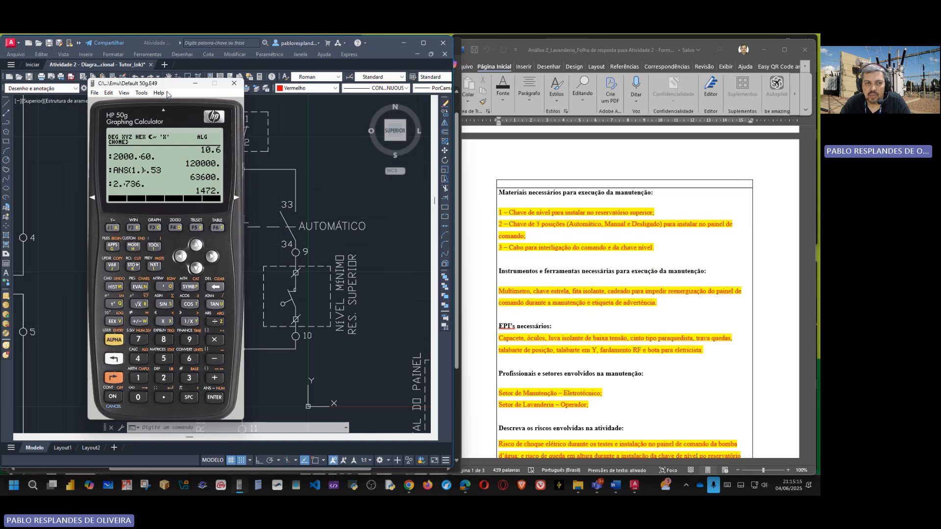
Step: Move the calculator over the service order and examine the drawing's 2CV motor circuit, transformer TR-1 and fuses F4,5 and F6
{"action": "left_click_drag", "start_coordinate": [169, 87], "coordinate": [535, 87]}
{"action": "scroll", "coordinate": [78, 294], "scroll_direction": "down", "scroll_amount": 4}
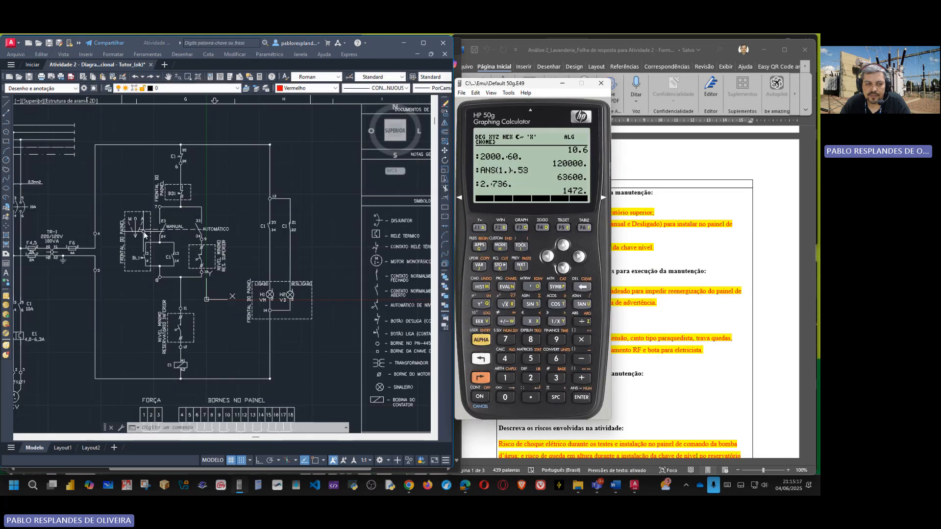
{"action": "scroll", "coordinate": [79, 298], "scroll_direction": "up", "scroll_amount": 6}
{"action": "scroll", "coordinate": [79, 298], "scroll_direction": "down", "scroll_amount": 5}
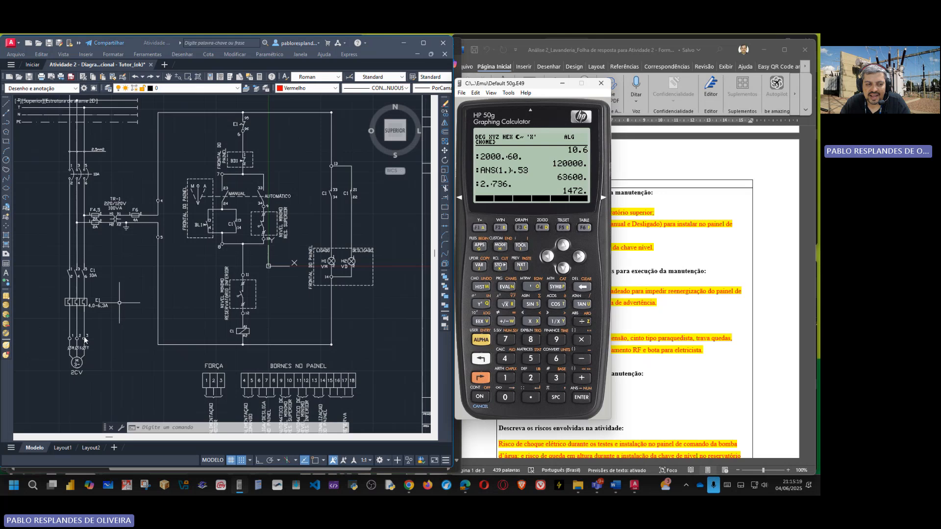
{"action": "scroll", "coordinate": [98, 343], "scroll_direction": "up", "scroll_amount": 3}
{"action": "scroll", "coordinate": [102, 349], "scroll_direction": "down", "scroll_amount": 3}
{"action": "scroll", "coordinate": [105, 227], "scroll_direction": "up", "scroll_amount": 3}
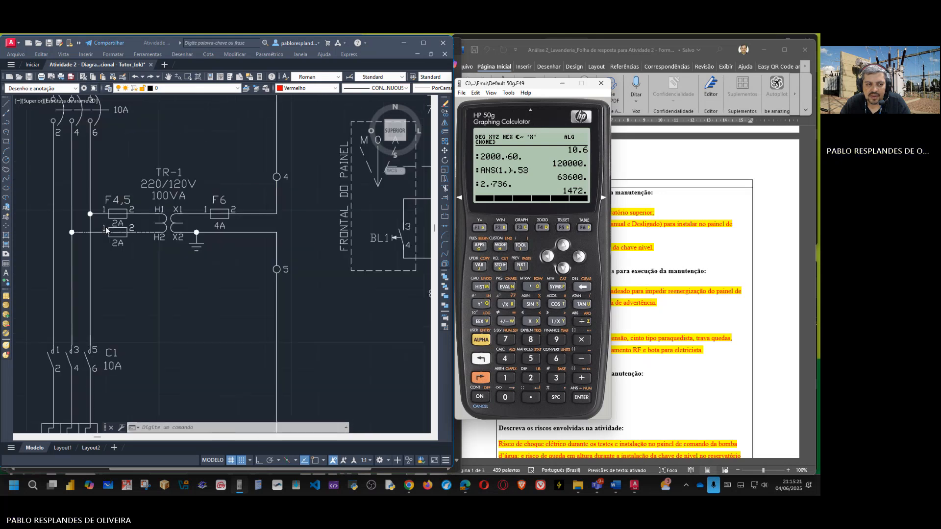
{"action": "scroll", "coordinate": [155, 219], "scroll_direction": "up", "scroll_amount": 2}
{"action": "scroll", "coordinate": [147, 232], "scroll_direction": "down", "scroll_amount": 3}
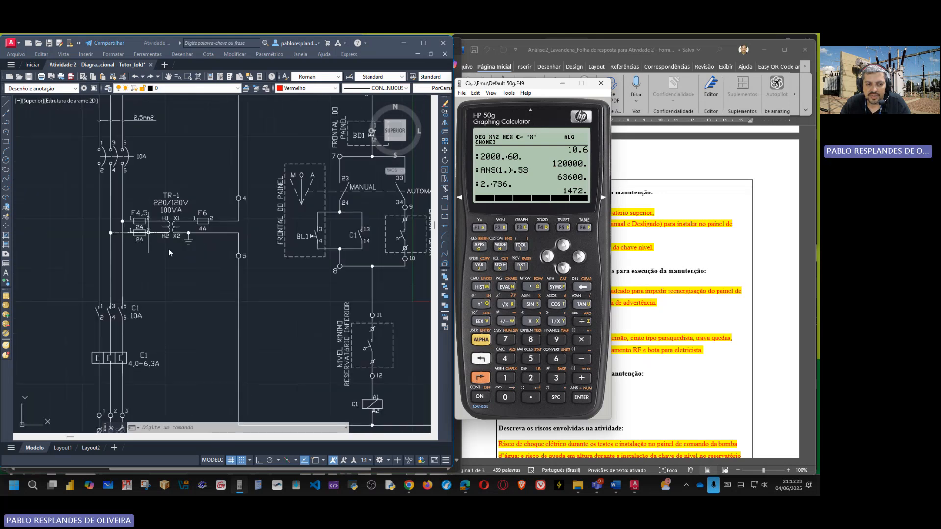
{"action": "scroll", "coordinate": [168, 248], "scroll_direction": "down", "scroll_amount": 2}
{"action": "scroll", "coordinate": [167, 229], "scroll_direction": "up", "scroll_amount": 4}
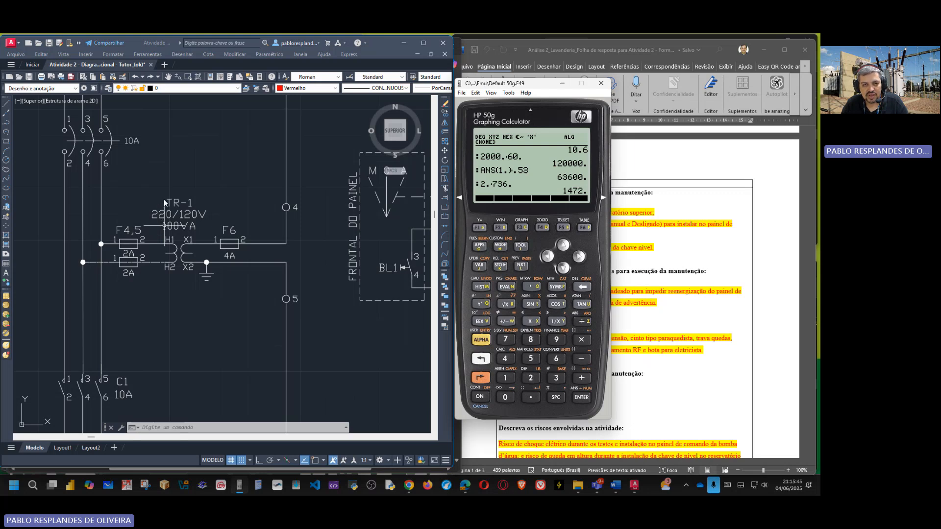
Step: Calculate 220 × √3 on the HP 50g for the three-phase supply
{"action": "left_click", "coordinate": [530, 377]}
{"action": "left_click", "coordinate": [531, 377]}
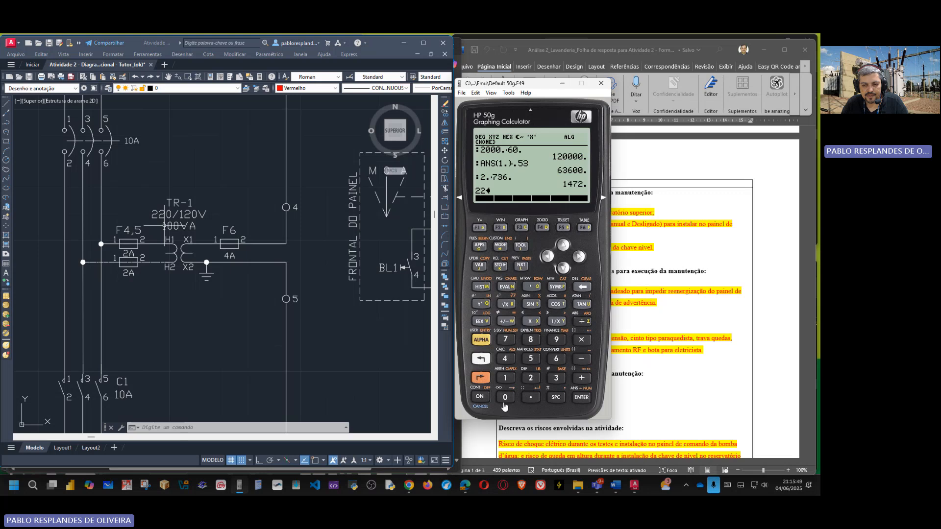
{"action": "left_click", "coordinate": [504, 403]}
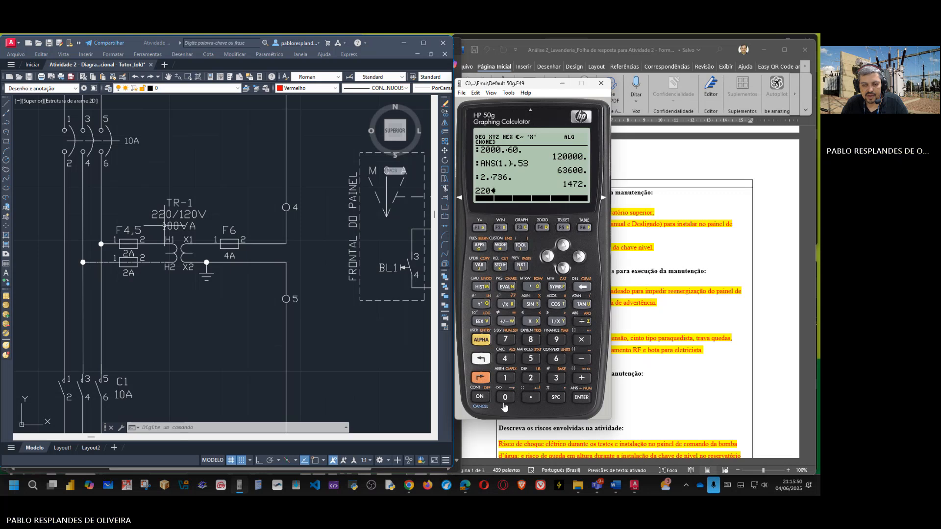
{"action": "left_click", "coordinate": [555, 378]}
{"action": "left_click", "coordinate": [582, 397]}
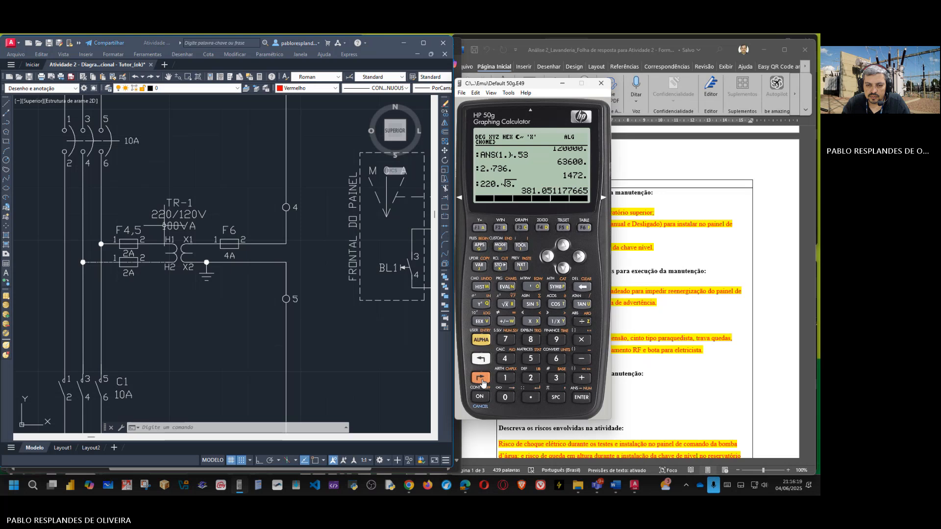
Step: Calculate 1472 ÷ (220 × √3) in the HP 50g equation writer to find the three-phase motor's current
{"action": "left_click", "coordinate": [481, 379]}
{"action": "left_click", "coordinate": [531, 287]}
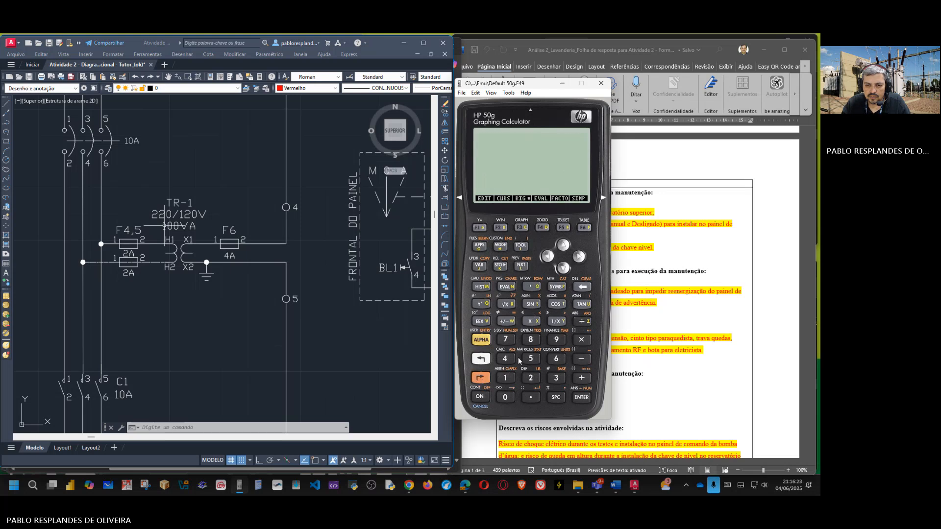
{"action": "left_click", "coordinate": [505, 378]}
{"action": "left_click", "coordinate": [505, 359]}
{"action": "left_click", "coordinate": [505, 339]}
{"action": "left_click", "coordinate": [531, 378]}
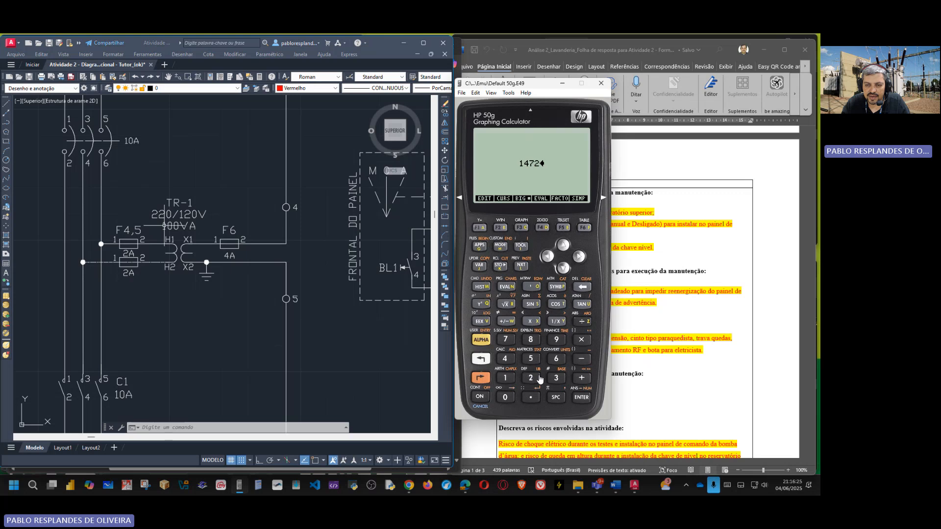
{"action": "left_click", "coordinate": [582, 321]}
{"action": "left_click", "coordinate": [531, 378]}
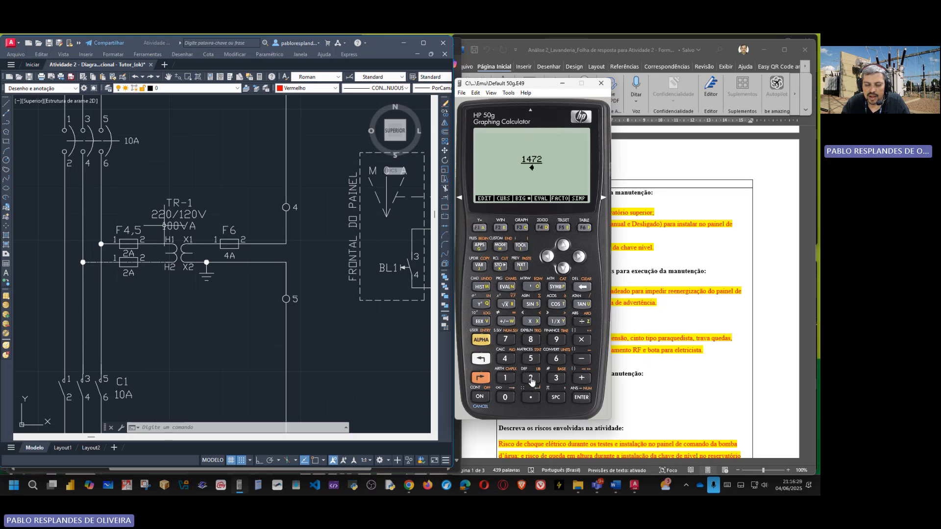
{"action": "left_click", "coordinate": [531, 379]}
{"action": "left_click", "coordinate": [505, 396]}
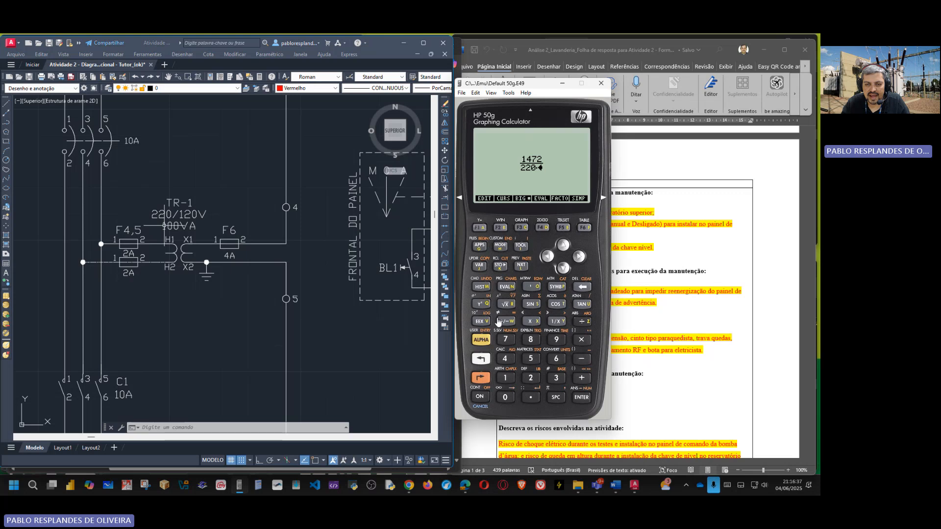
{"action": "left_click", "coordinate": [556, 379]}
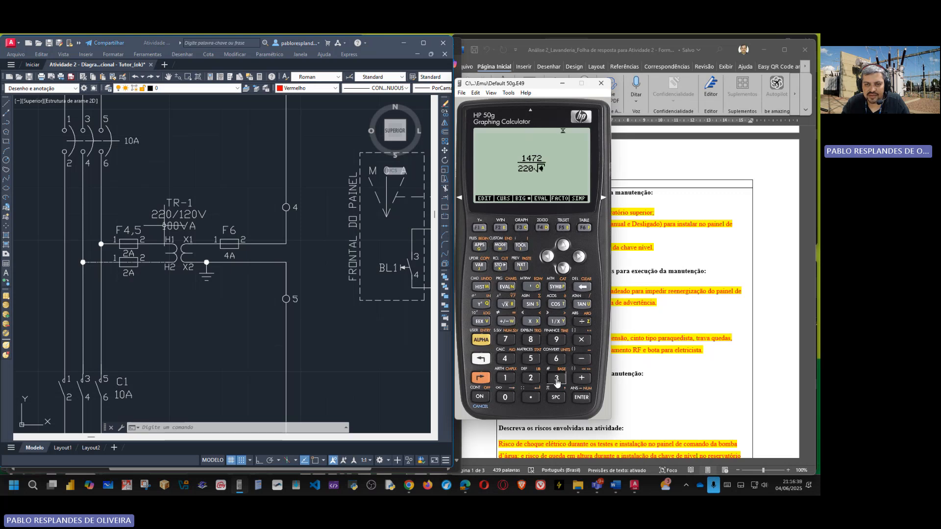
{"action": "left_click", "coordinate": [579, 256]}
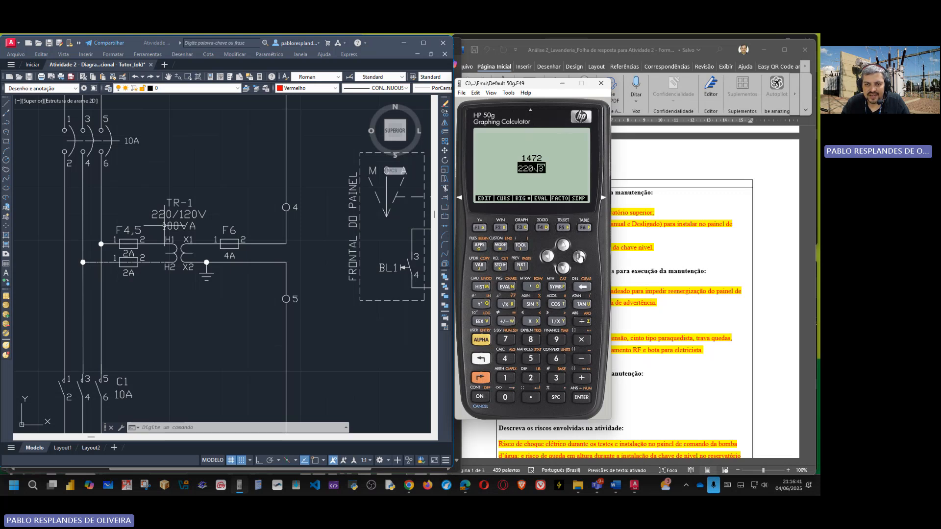
{"action": "left_click", "coordinate": [584, 399]}
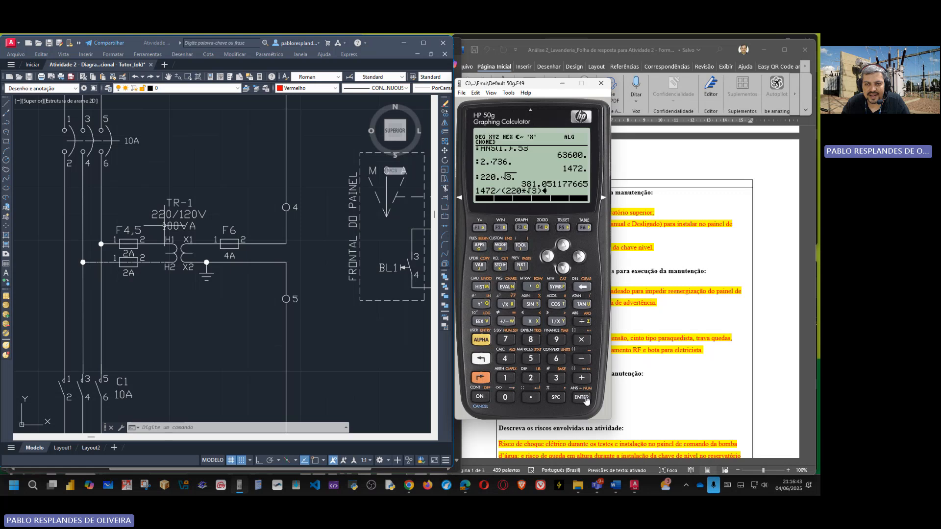
{"action": "left_click", "coordinate": [585, 399]}
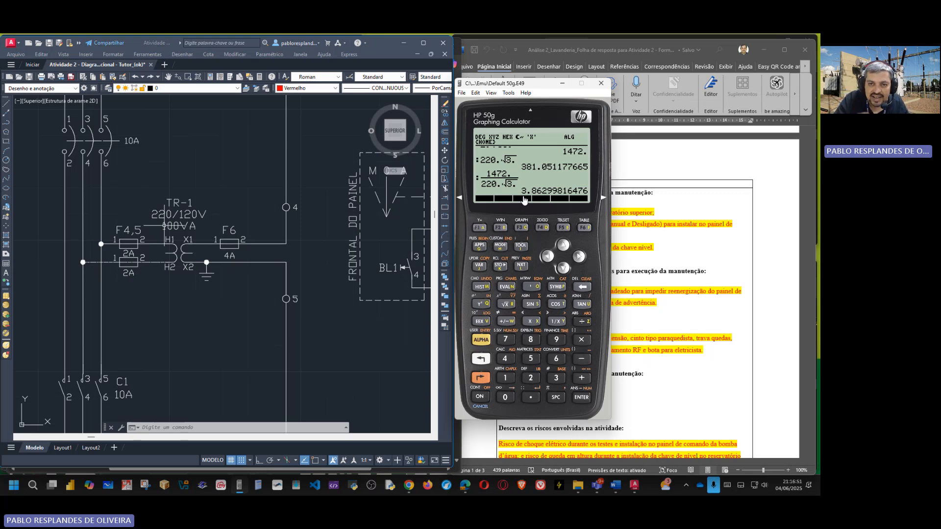
Step: Multiply the calculated motor current by 8 to estimate the starting current
{"action": "left_click", "coordinate": [581, 339]}
{"action": "left_click", "coordinate": [537, 345]}
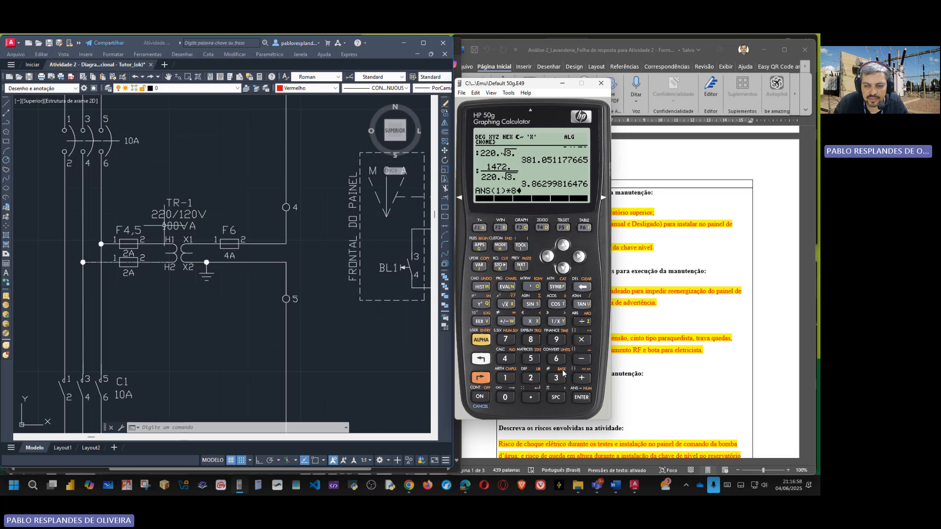
{"action": "left_click", "coordinate": [582, 399]}
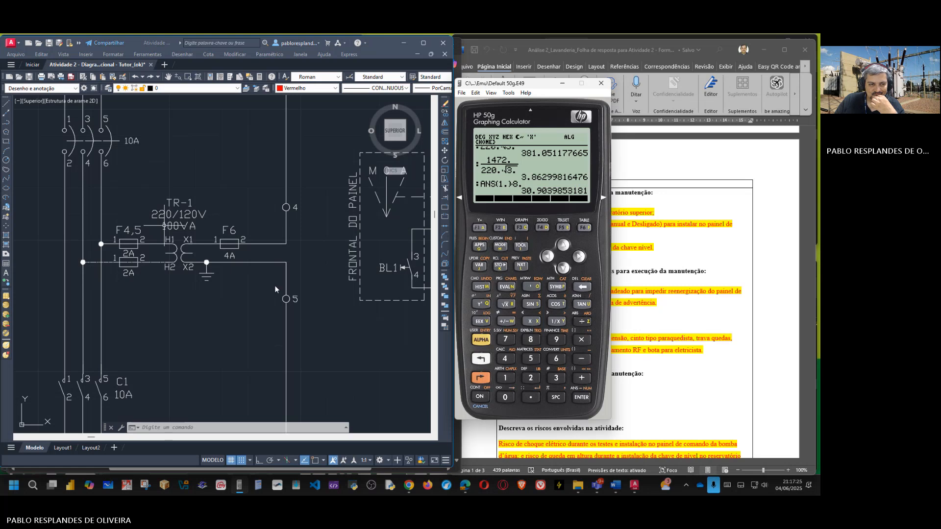
Step: Examine transformer TR-1 and fuses F4,5 and F6 in the drawing and return to the view of the whole circuit
{"action": "scroll", "coordinate": [153, 283], "scroll_direction": "down", "scroll_amount": 2}
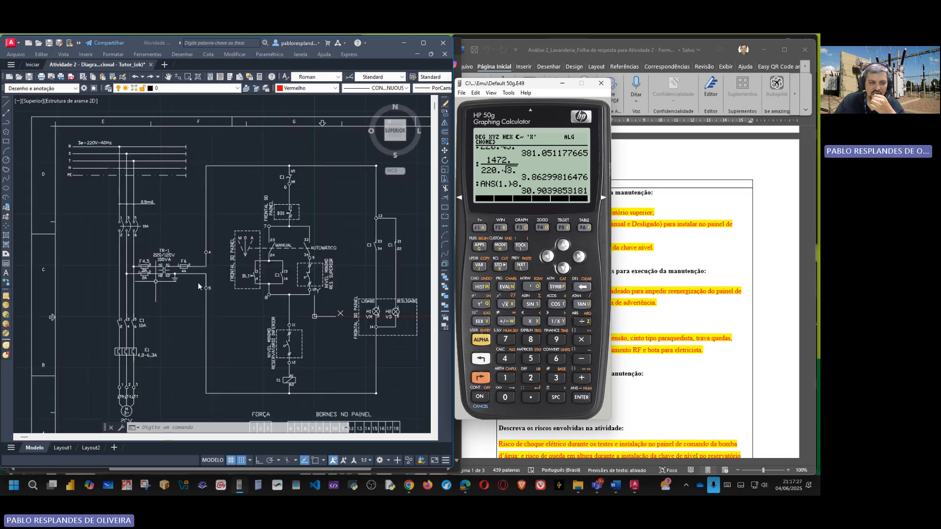
{"action": "scroll", "coordinate": [198, 284], "scroll_direction": "up", "scroll_amount": 2}
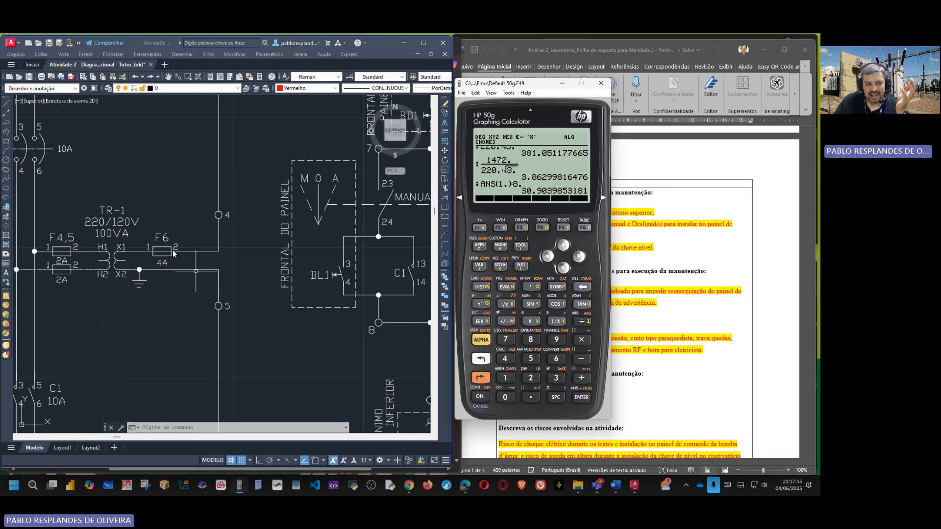
{"action": "scroll", "coordinate": [174, 250], "scroll_direction": "down", "scroll_amount": 4}
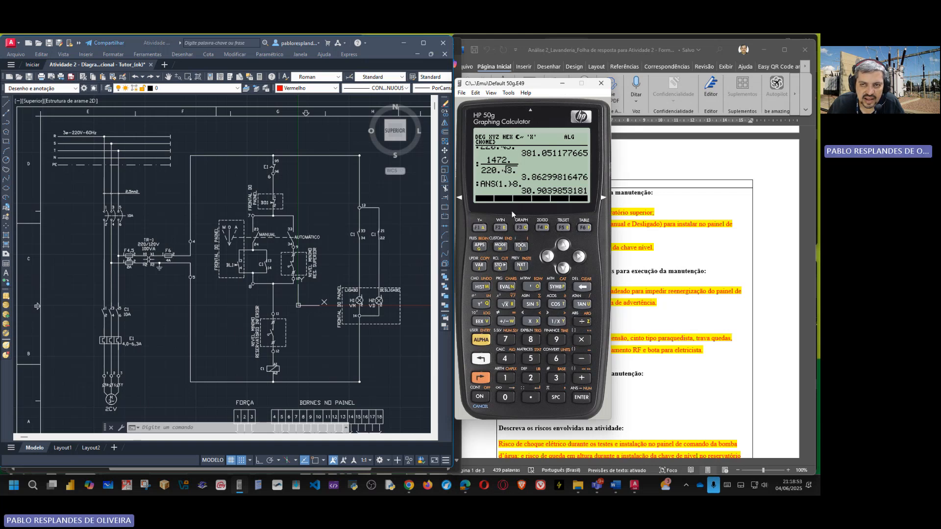
Step: Minimize the calculator and review the service order's materials, tools, EPIs, professionals, risks and authorization fields
{"action": "left_click", "coordinate": [562, 85]}
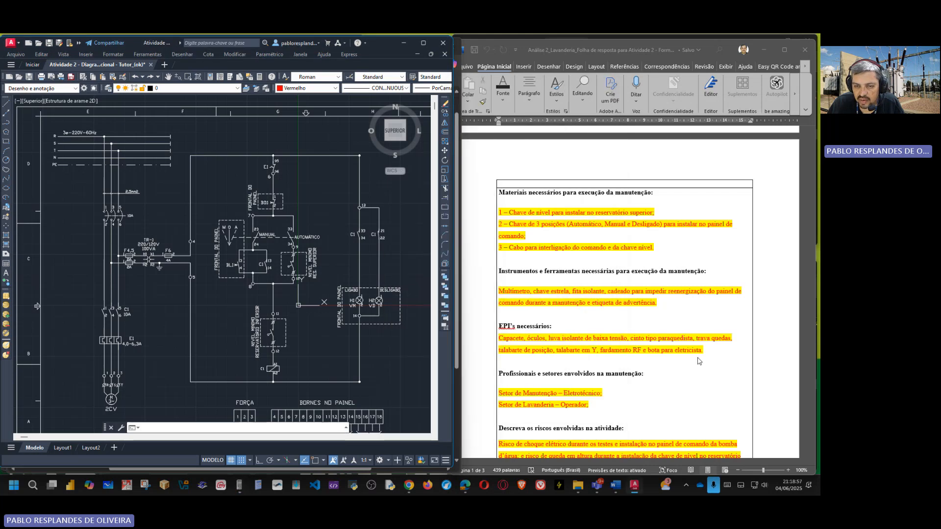
{"action": "scroll", "coordinate": [665, 349], "scroll_direction": "down", "scroll_amount": 1}
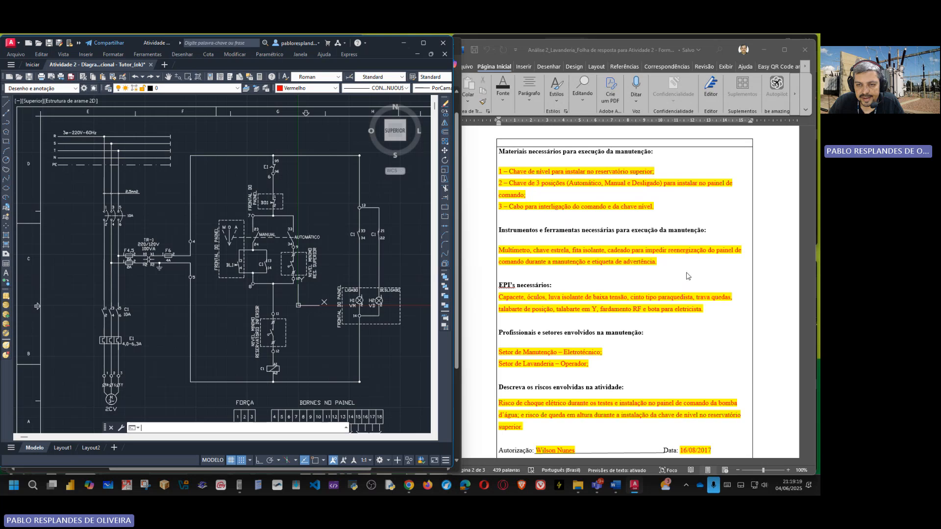
{"action": "scroll", "coordinate": [653, 279], "scroll_direction": "down", "scroll_amount": 1}
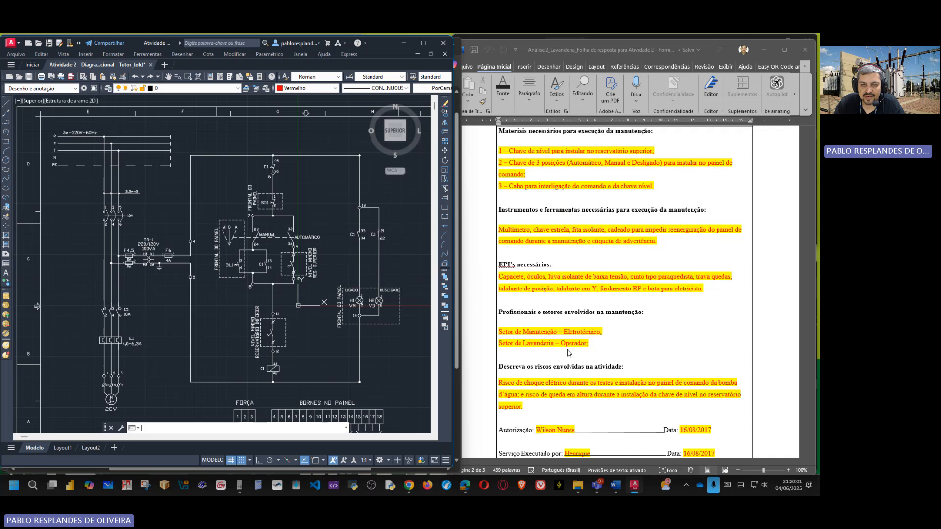
{"action": "scroll", "coordinate": [567, 353], "scroll_direction": "down", "scroll_amount": 3}
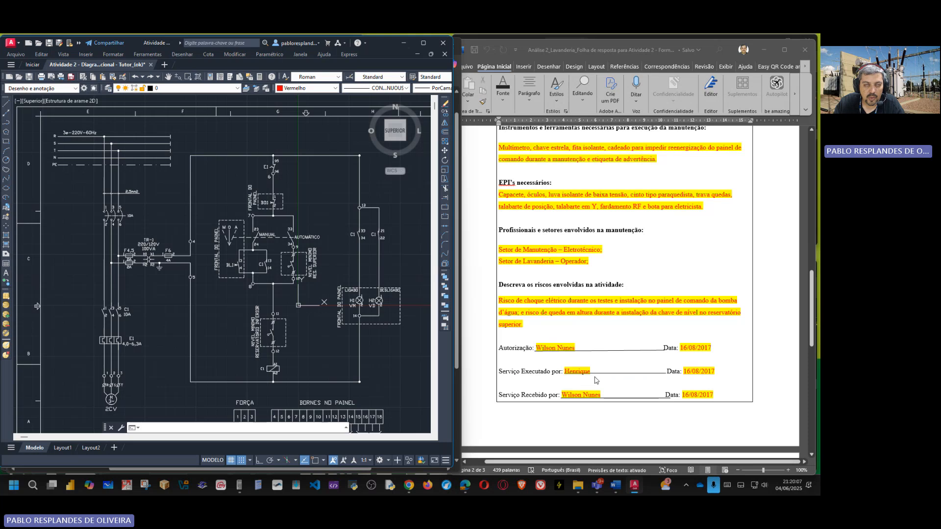
{"action": "scroll", "coordinate": [588, 382], "scroll_direction": "down", "scroll_amount": 4}
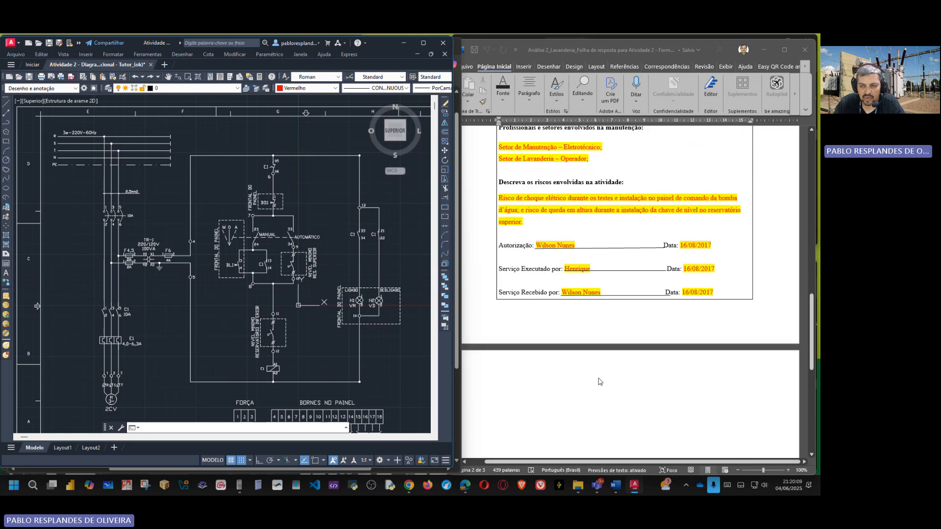
{"action": "scroll", "coordinate": [549, 262], "scroll_direction": "up", "scroll_amount": 7}
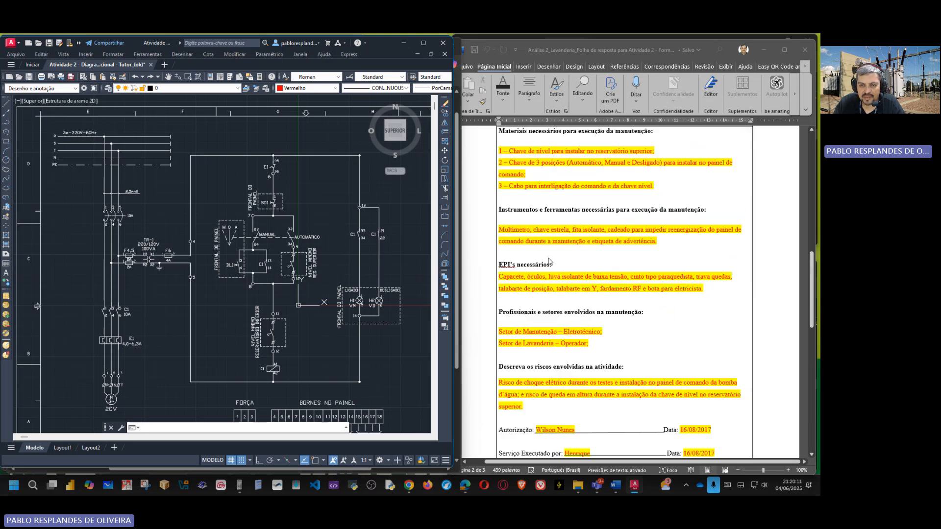
{"action": "scroll", "coordinate": [548, 262], "scroll_direction": "up", "scroll_amount": 6}
{"action": "scroll", "coordinate": [551, 262], "scroll_direction": "up", "scroll_amount": 5}
{"action": "scroll", "coordinate": [551, 262], "scroll_direction": "down", "scroll_amount": 11}
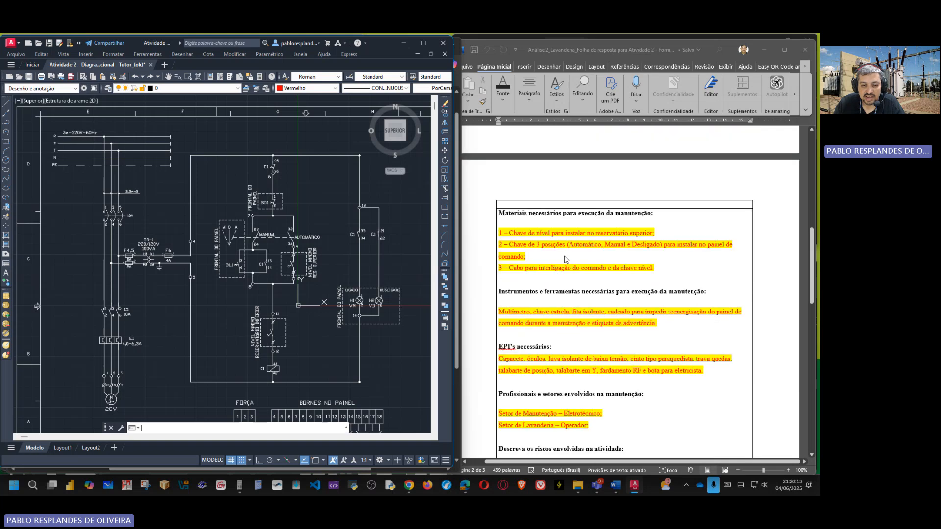
Step: Bring up the SSM maintenance request PDF and compare it with the service order's risks and authorization section
{"action": "mouse_move", "coordinate": [465, 484]}
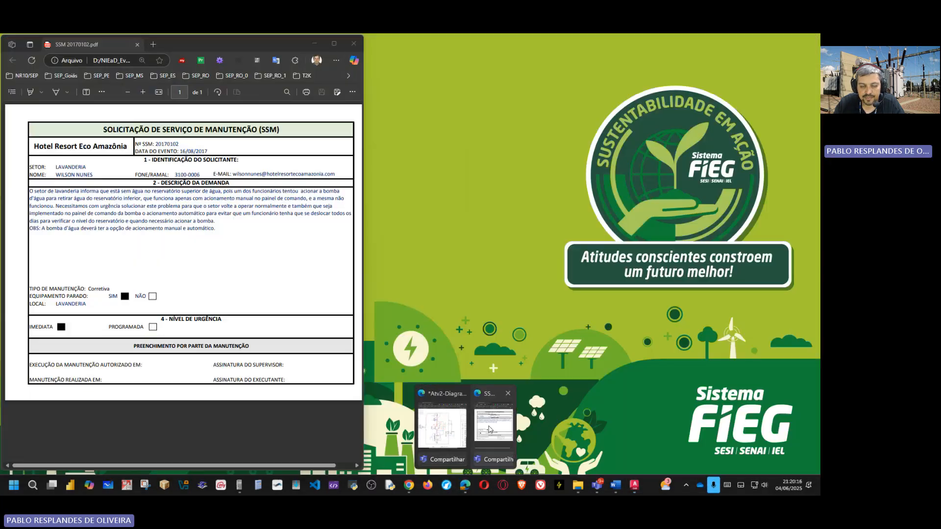
{"action": "left_click", "coordinate": [489, 430]}
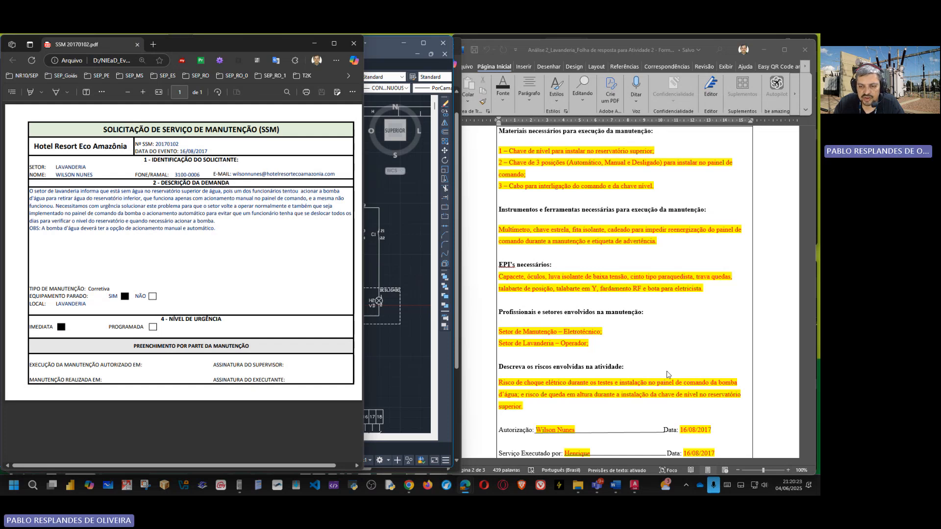
{"action": "scroll", "coordinate": [738, 381], "scroll_direction": "down", "scroll_amount": 5}
{"action": "scroll", "coordinate": [737, 380], "scroll_direction": "down", "scroll_amount": 4}
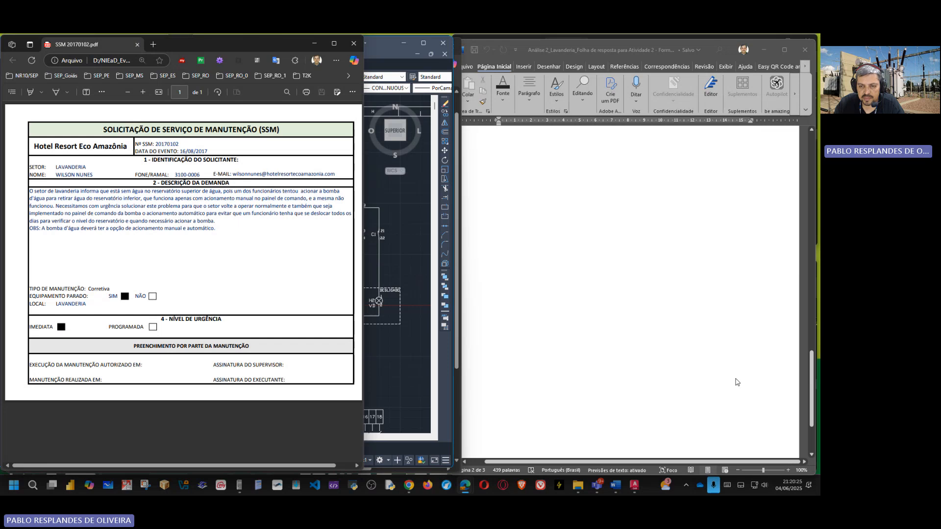
{"action": "scroll", "coordinate": [735, 382], "scroll_direction": "up", "scroll_amount": 10}
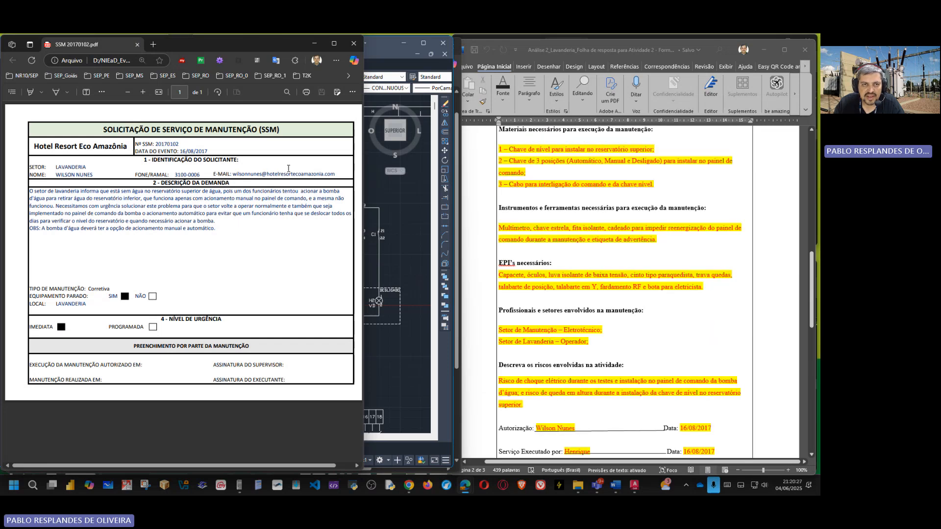
Step: Minimize the SSM request, the AutoCAD drawing and the annotated functional diagram PDF to reveal the browser
{"action": "left_click", "coordinate": [314, 43]}
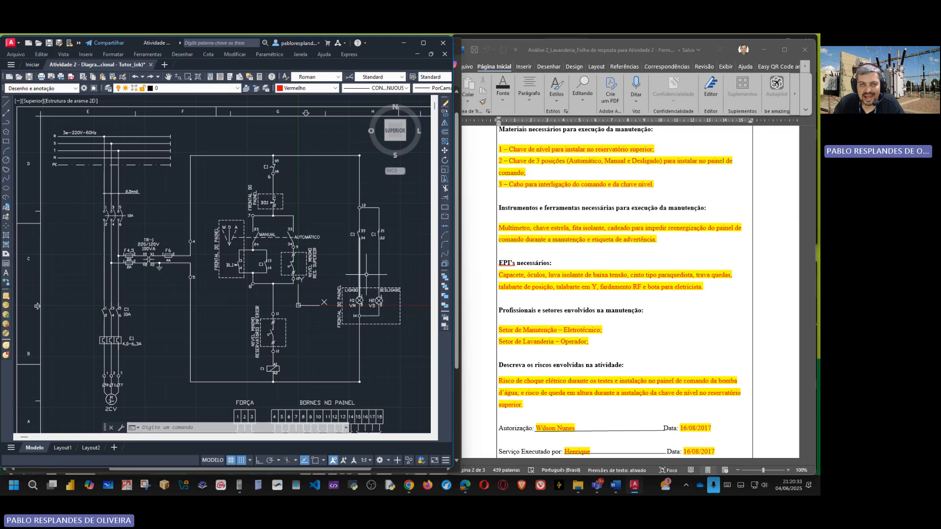
{"action": "left_click", "coordinate": [405, 43]}
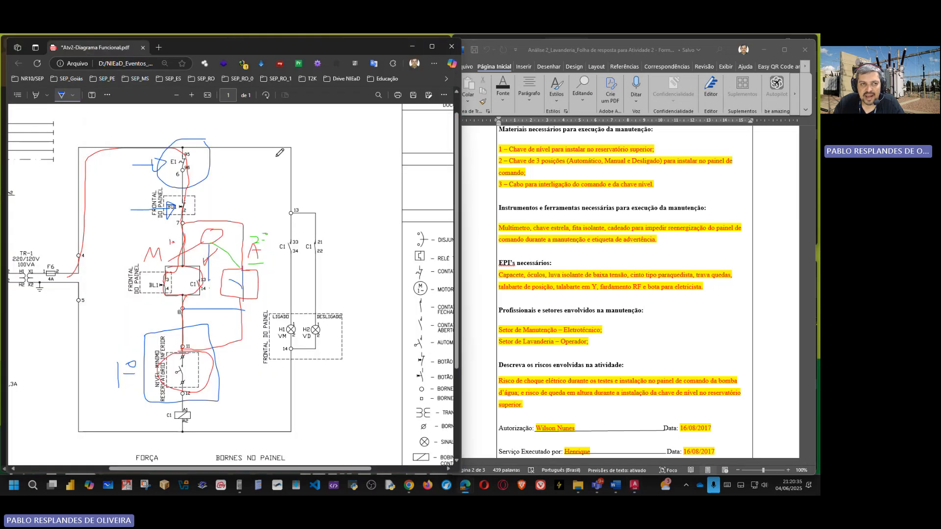
{"action": "left_click", "coordinate": [412, 47]}
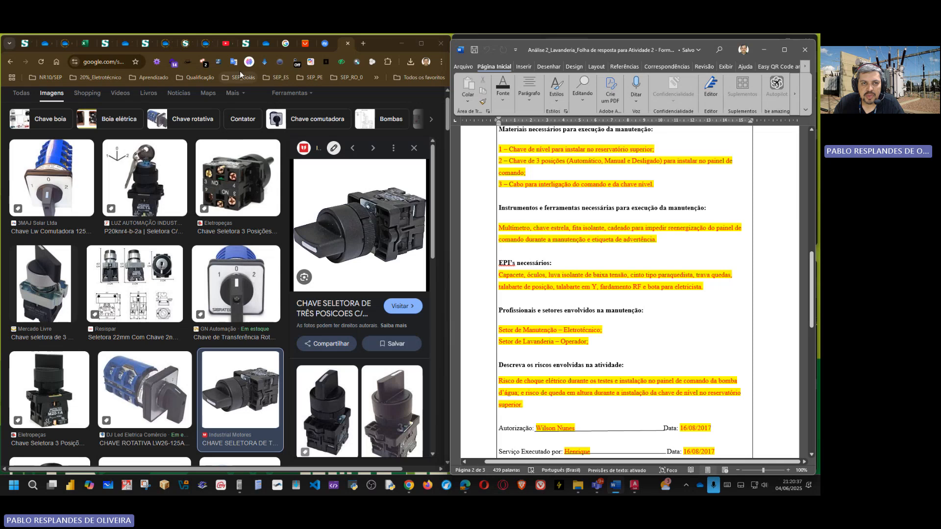
Step: Look through the UC08 Instalações Elétricas Industriais web lesson descriptions and check the Eficiência Energética course page
{"action": "left_click", "coordinate": [246, 45]}
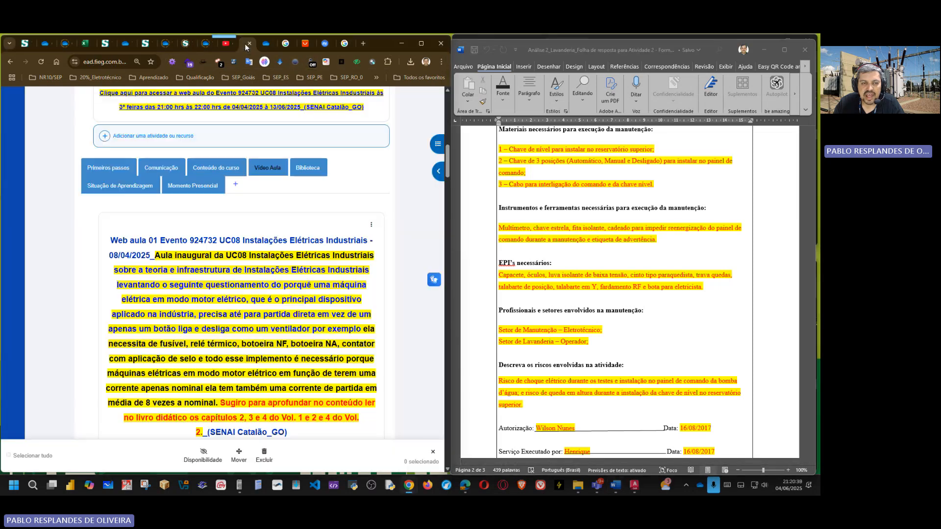
{"action": "scroll", "coordinate": [337, 332], "scroll_direction": "down", "scroll_amount": 15}
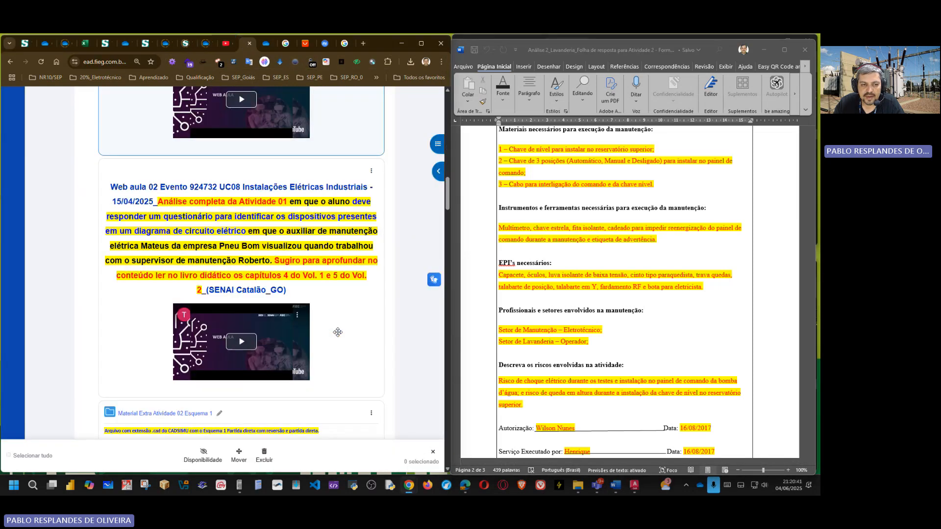
{"action": "scroll", "coordinate": [338, 333], "scroll_direction": "down", "scroll_amount": 12}
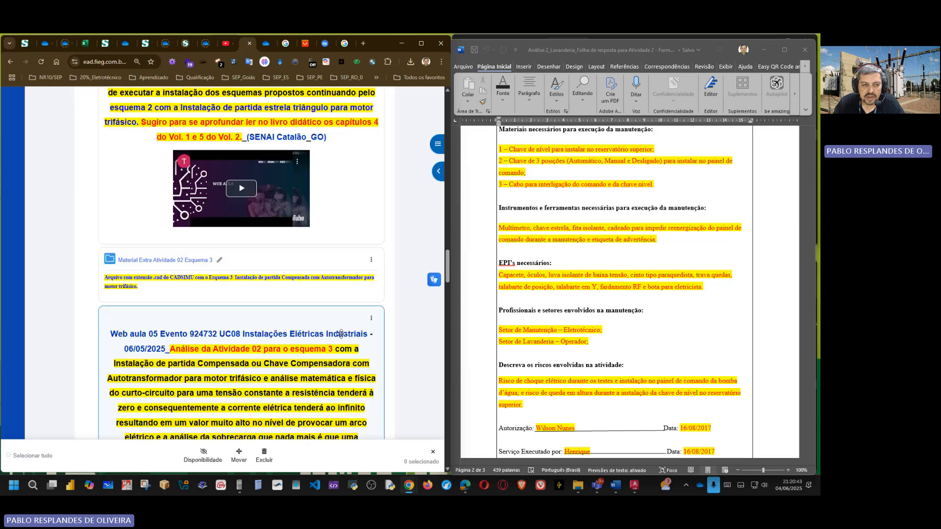
{"action": "scroll", "coordinate": [343, 333], "scroll_direction": "up", "scroll_amount": 4}
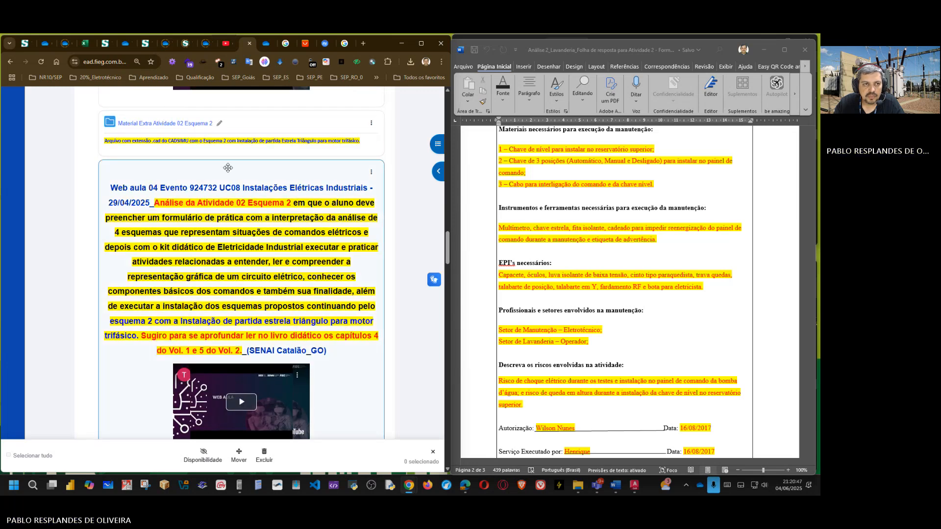
{"action": "left_click", "coordinate": [189, 47]}
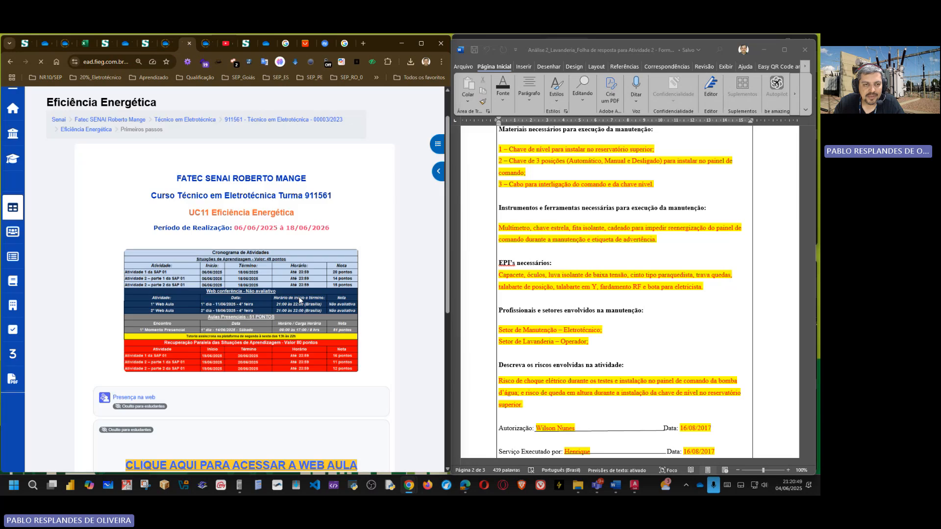
Step: Switch to the UC14 Manutenção Elétrica Predial e Industrial course page and locate the Web Aula 03 entry dated 04/06/2025
{"action": "left_click", "coordinate": [146, 43]}
{"action": "scroll", "coordinate": [335, 336], "scroll_direction": "down", "scroll_amount": 6}
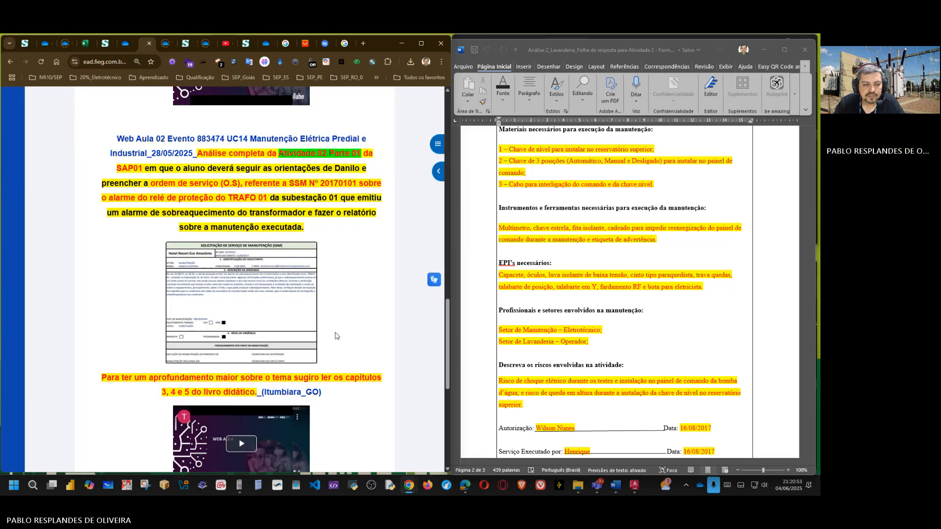
{"action": "scroll", "coordinate": [336, 336], "scroll_direction": "up", "scroll_amount": 7}
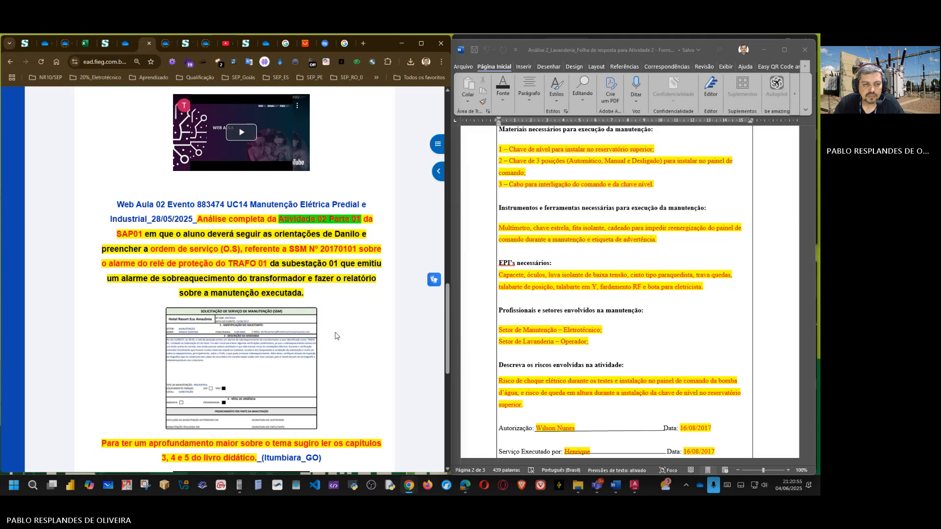
{"action": "scroll", "coordinate": [359, 323], "scroll_direction": "up", "scroll_amount": 9}
{"action": "scroll", "coordinate": [359, 322], "scroll_direction": "down", "scroll_amount": 12}
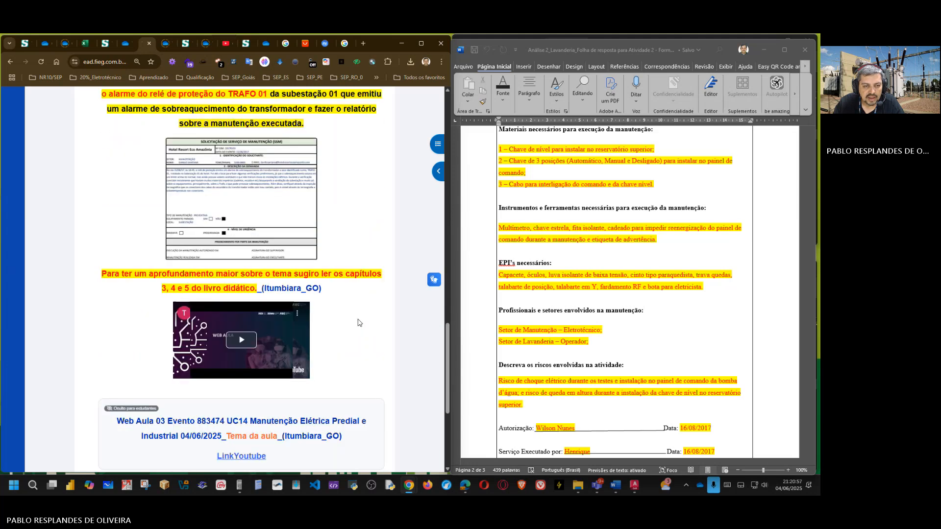
Step: Display the online users and course contacts blocks on the UC14 course page and hide them again
{"action": "scroll", "coordinate": [360, 323], "scroll_direction": "down", "scroll_amount": 3}
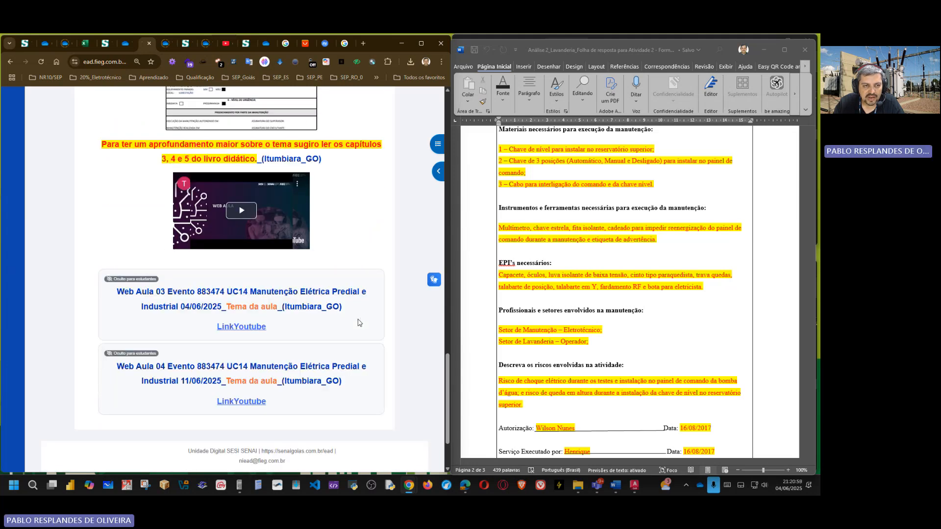
{"action": "scroll", "coordinate": [359, 322], "scroll_direction": "up", "scroll_amount": 20}
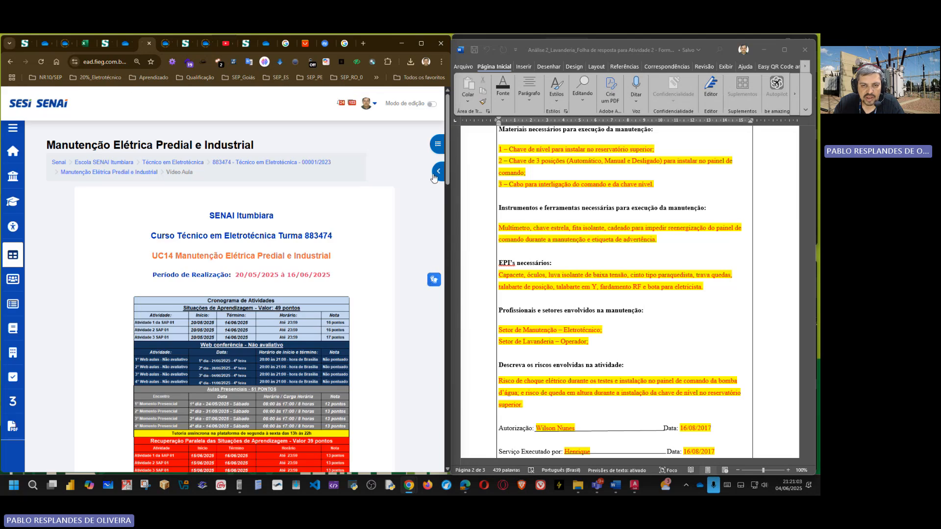
{"action": "left_click", "coordinate": [438, 171]}
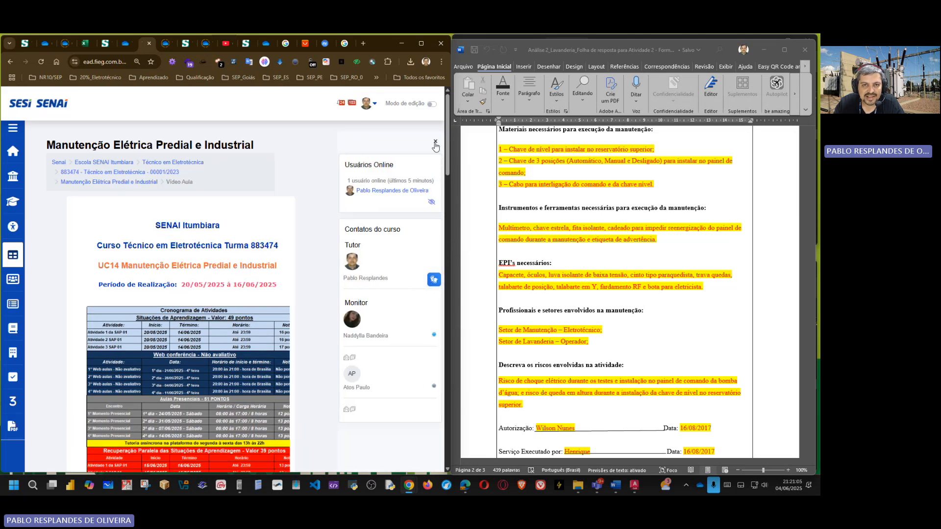
{"action": "left_click", "coordinate": [435, 142]}
Step: Review the Web Aula 02 description and the Web Aula 03 and 04 entries on the UC14 course page
{"action": "scroll", "coordinate": [340, 349], "scroll_direction": "down", "scroll_amount": 15}
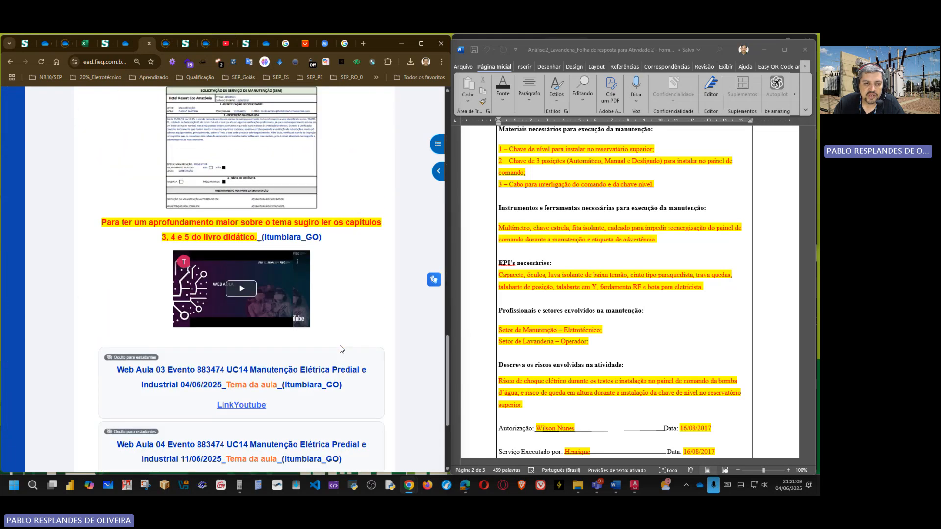
{"action": "scroll", "coordinate": [243, 246], "scroll_direction": "down", "scroll_amount": 3}
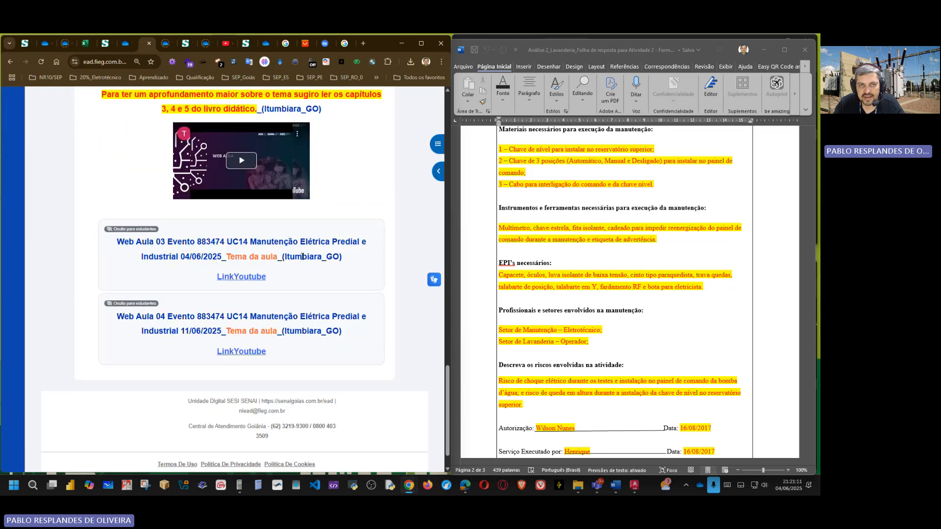
{"action": "scroll", "coordinate": [341, 317], "scroll_direction": "up", "scroll_amount": 5}
{"action": "scroll", "coordinate": [342, 318], "scroll_direction": "down", "scroll_amount": 2}
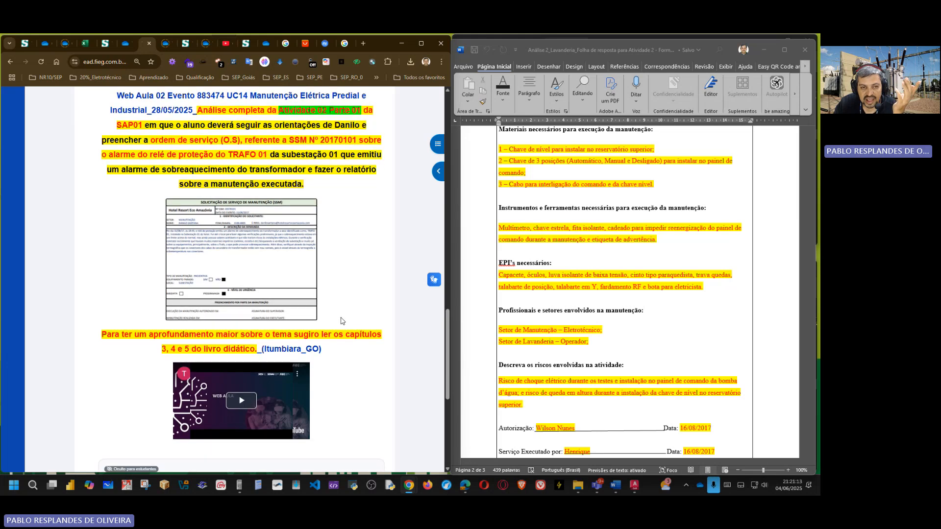